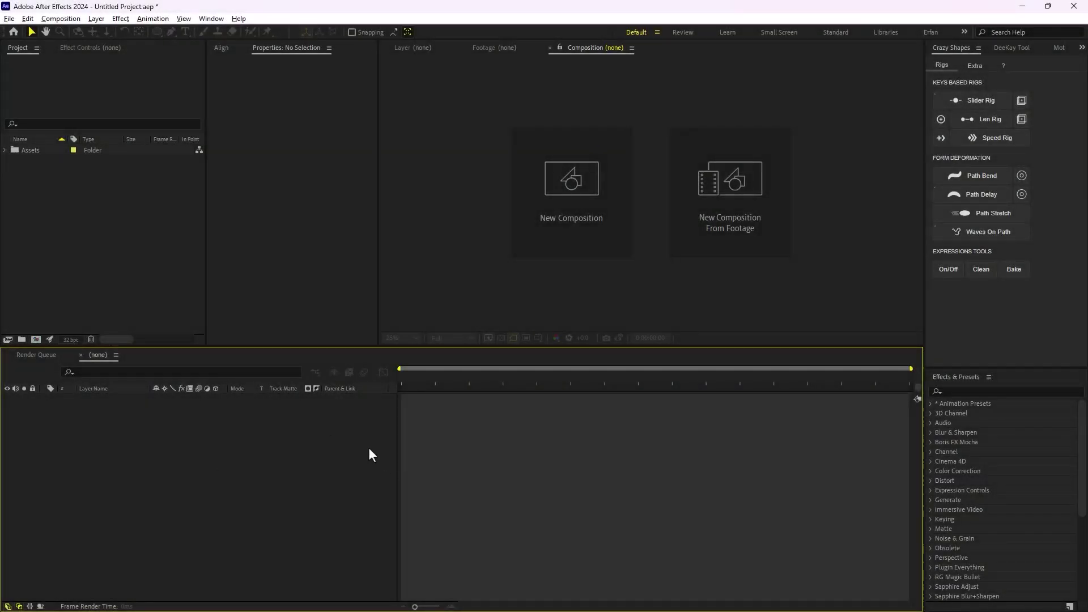
Create a 1920 × 1080 composition named Main with a frame rate of 24 fps
click(563, 236)
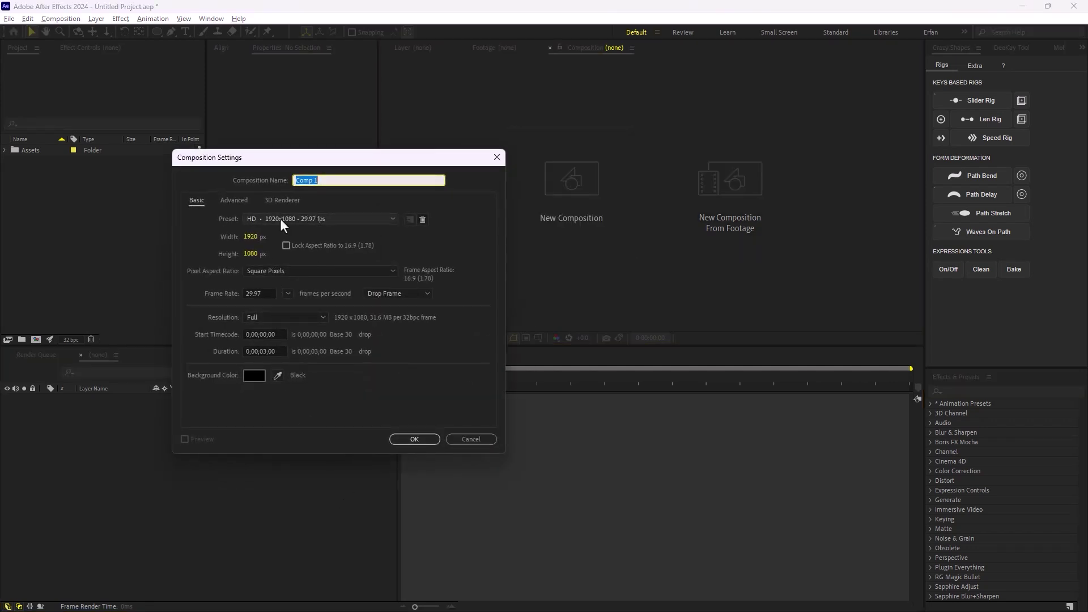
text(Main)
click(260, 292)
text(24)
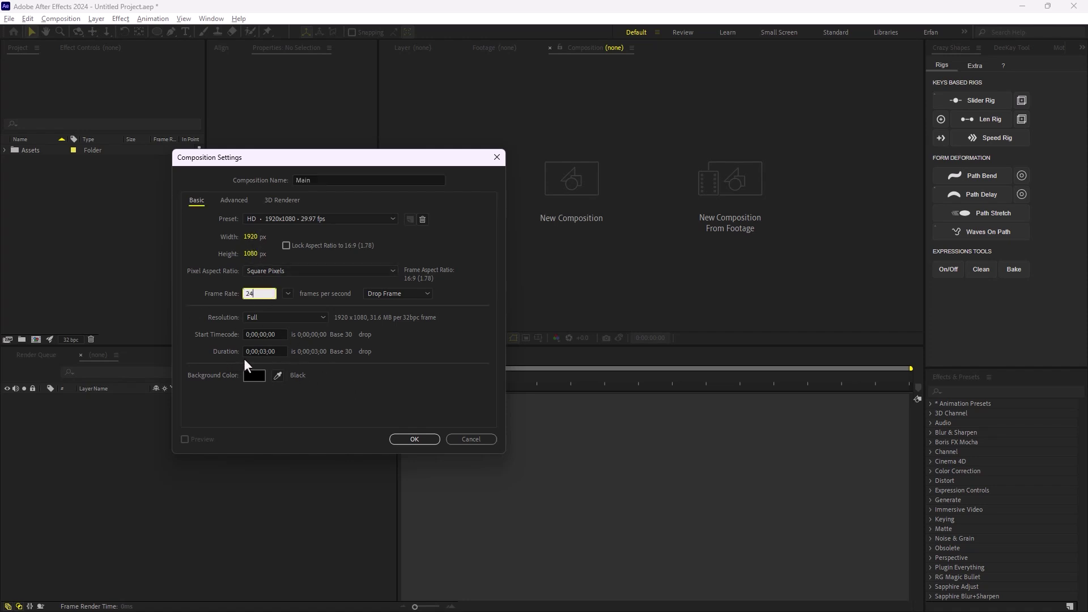
click(414, 439)
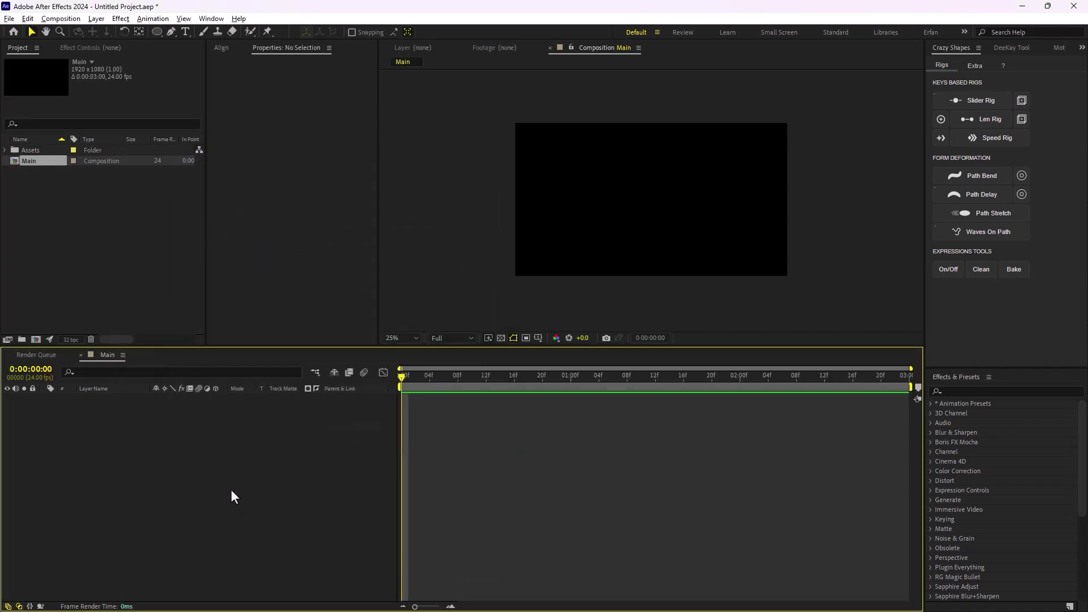
Add a composition-size solid layer named BG
right_click(177, 433)
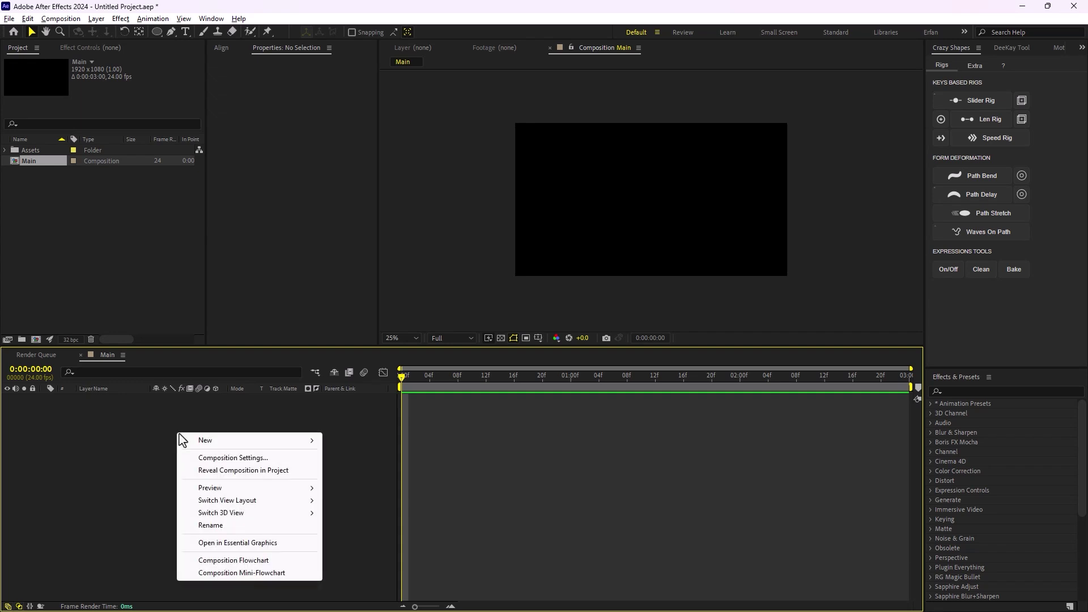
mouse_move(239, 444)
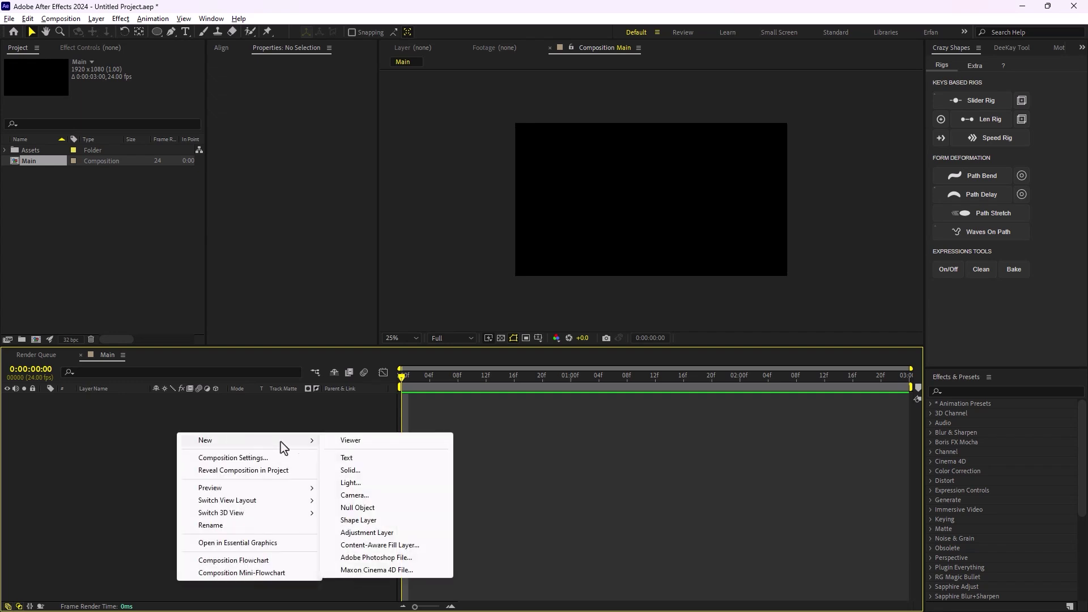
click(373, 471)
text(BG)
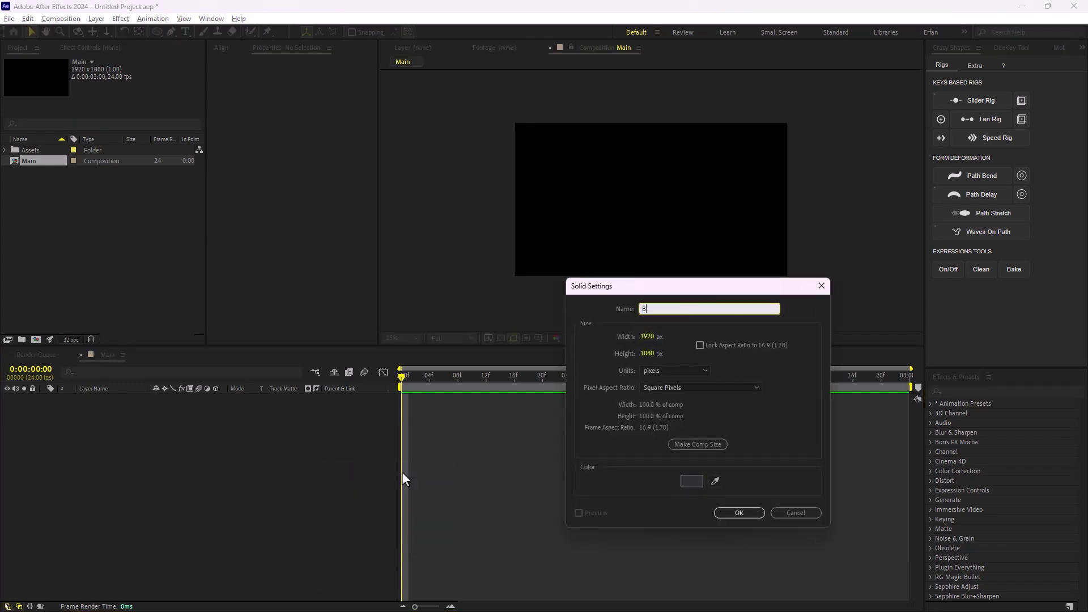
key(Return)
click(244, 468)
click(141, 399)
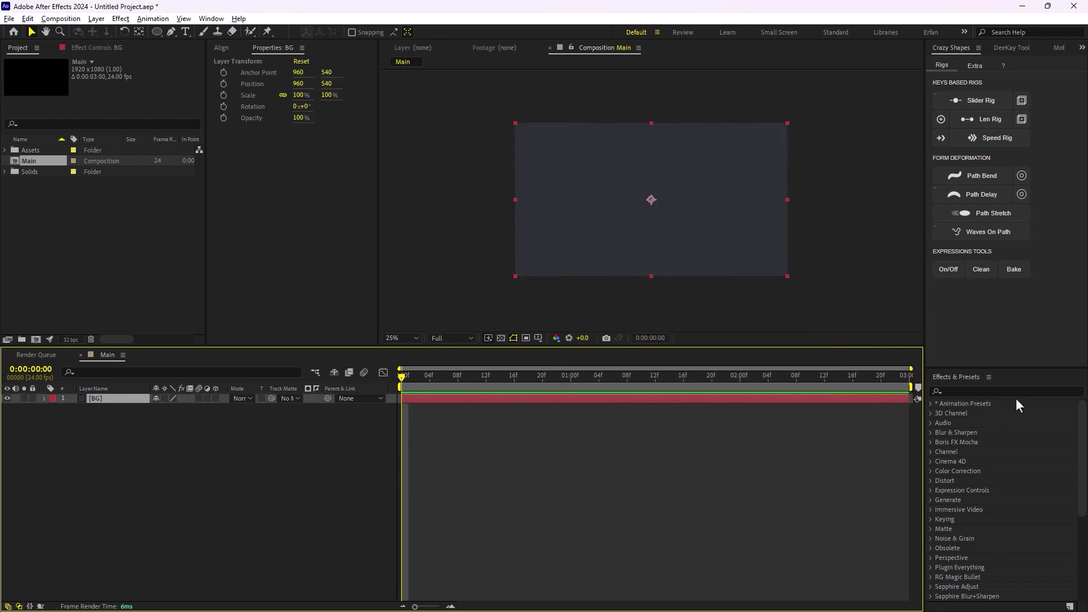
Apply the Fill effect to the BG layer and set its color to near-black 0E0E0E
click(1000, 389)
text(fill)
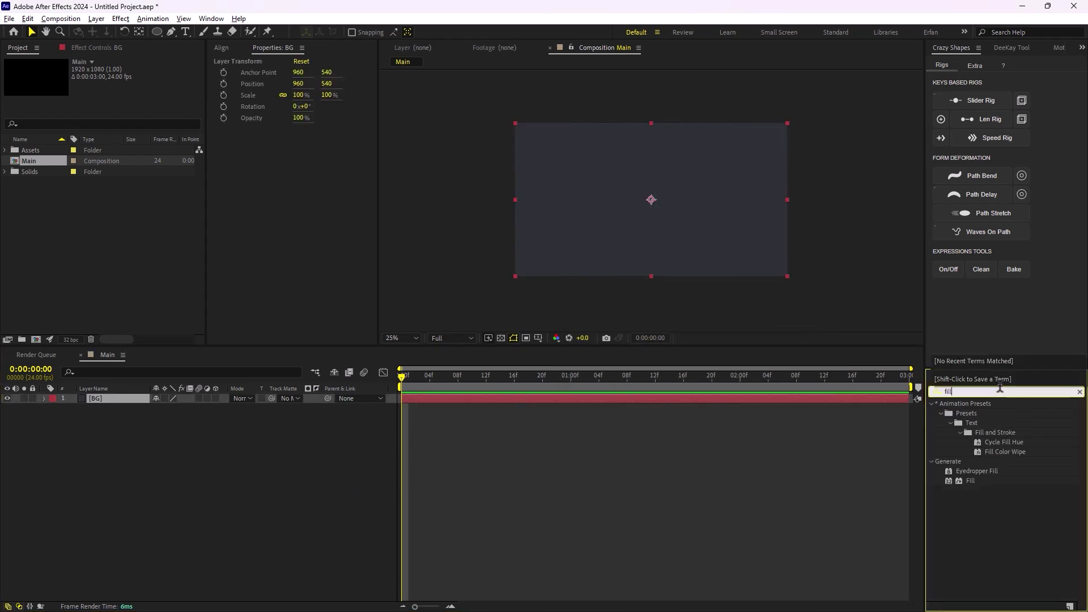
drag(960, 479, 99, 399)
click(117, 100)
drag(640, 425, 538, 447)
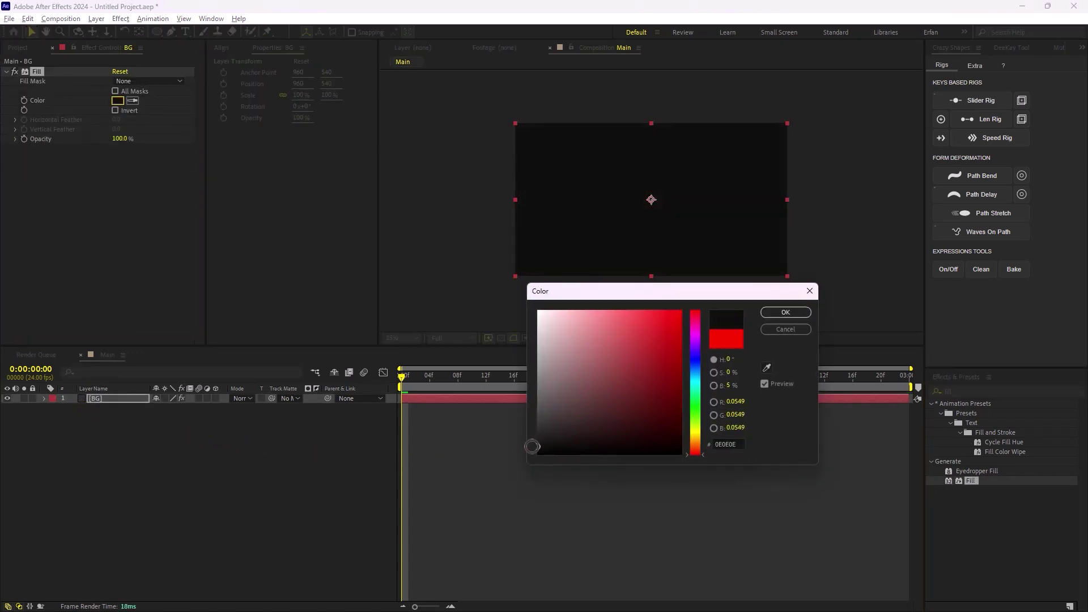
click(786, 313)
click(112, 413)
Duplicate the BG layer, rename the copy Grid and remove all effects from it
click(120, 397)
key(ctrl+d)
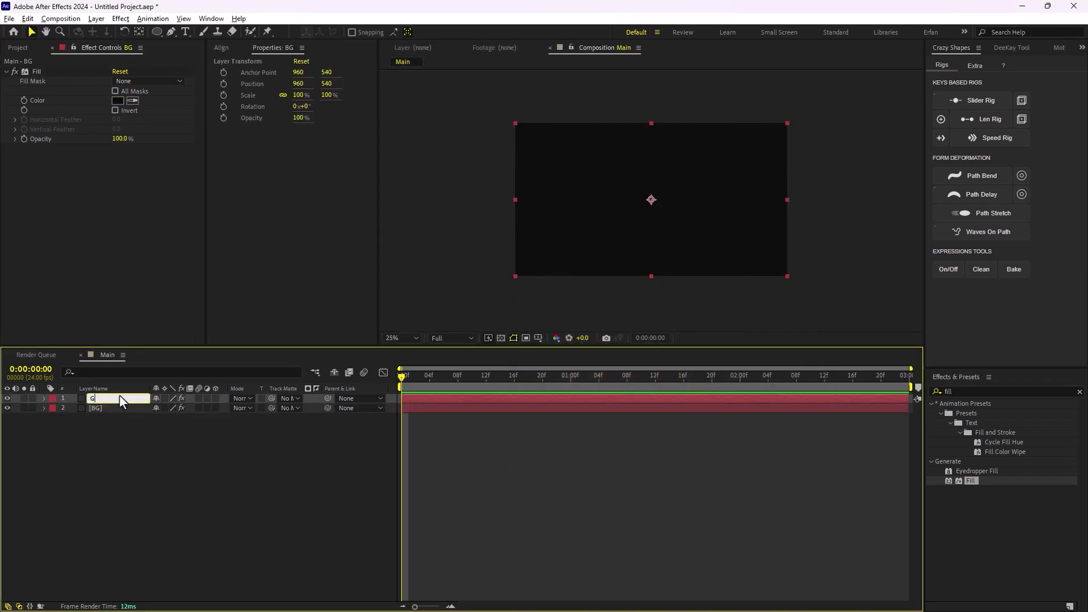
key(Return)
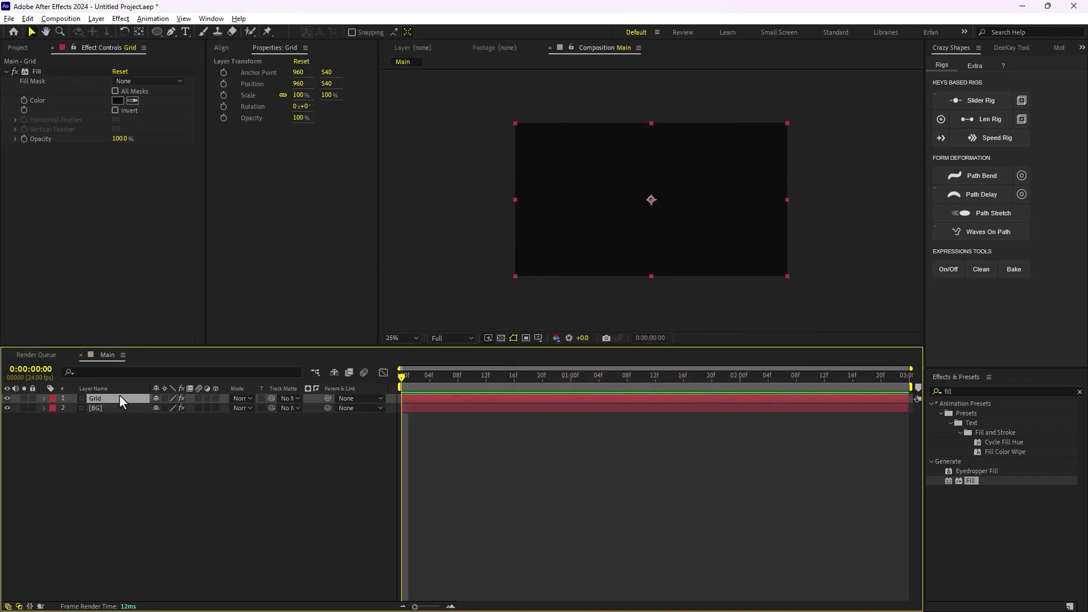
key(ctrl+shift+e)
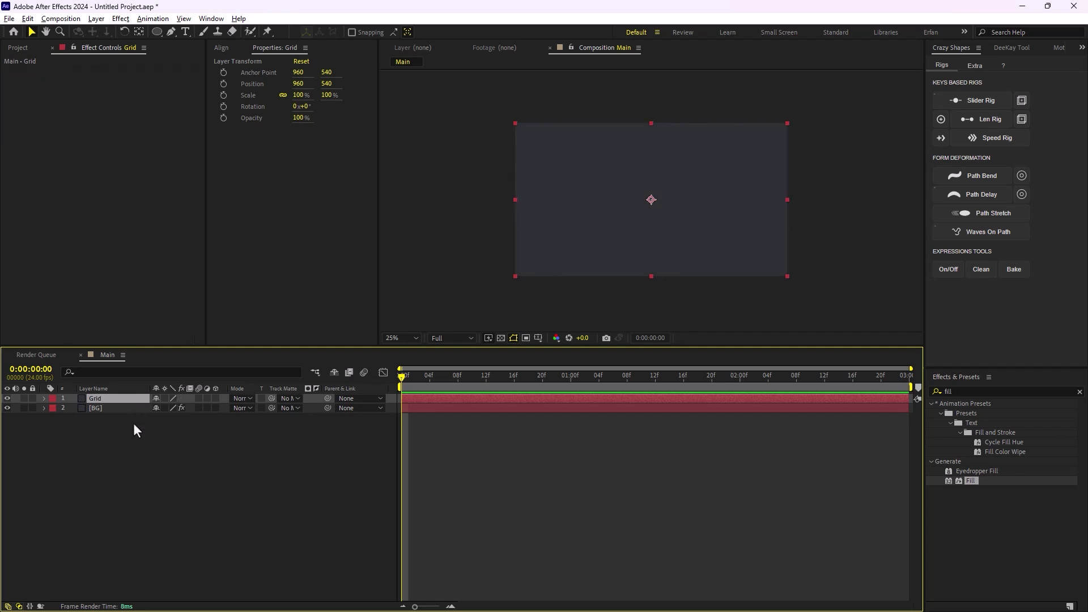
Apply the Grid effect to the Grid layer and shift its anchor to about 1058, 597
key(ctrl+space)
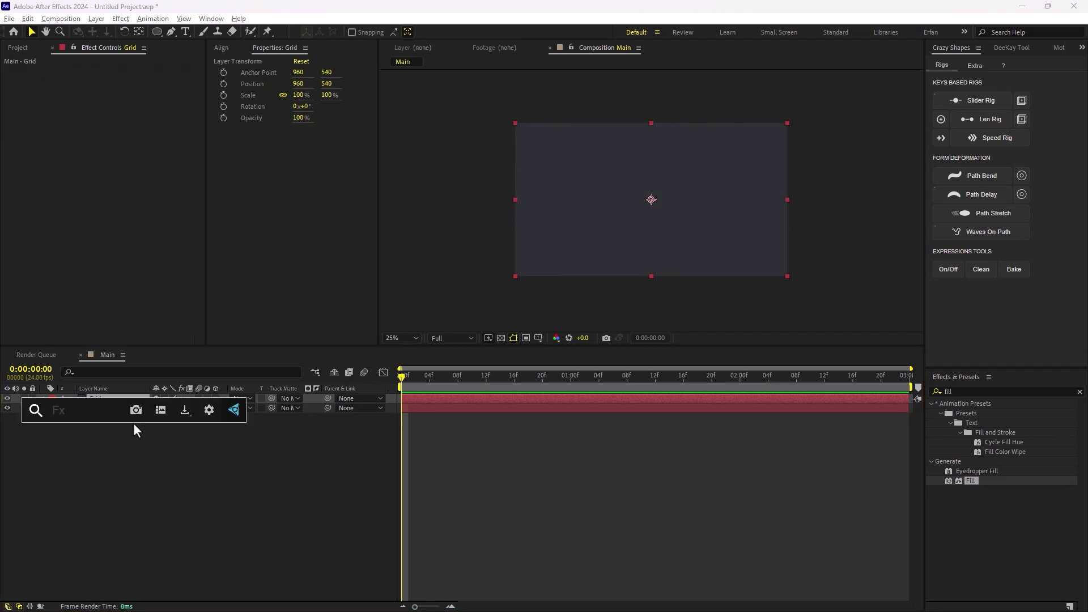
text(grid)
key(Return)
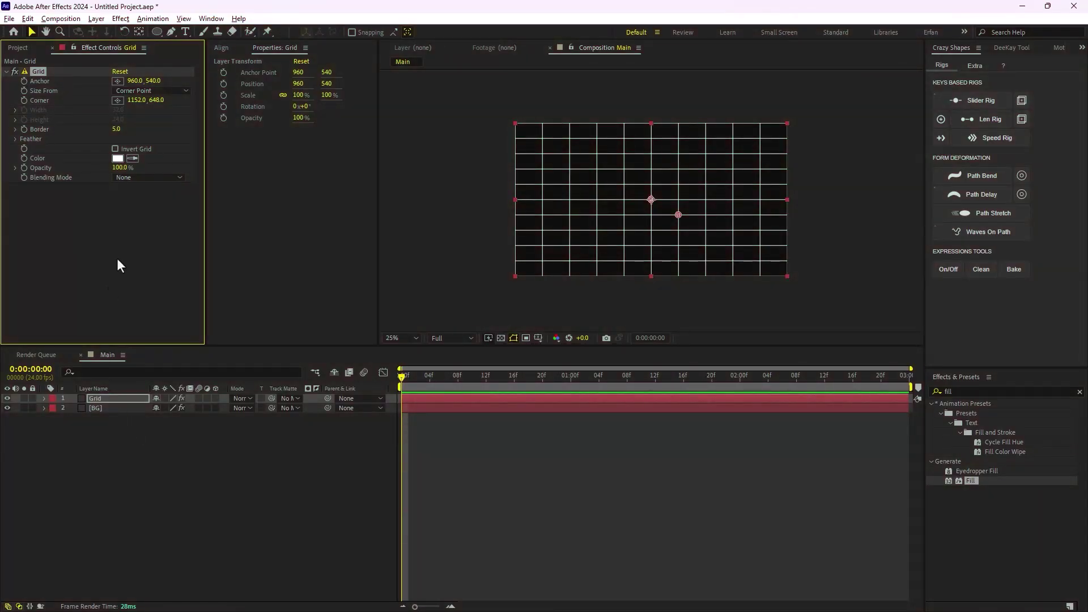
drag(136, 81, 188, 87)
key(period)
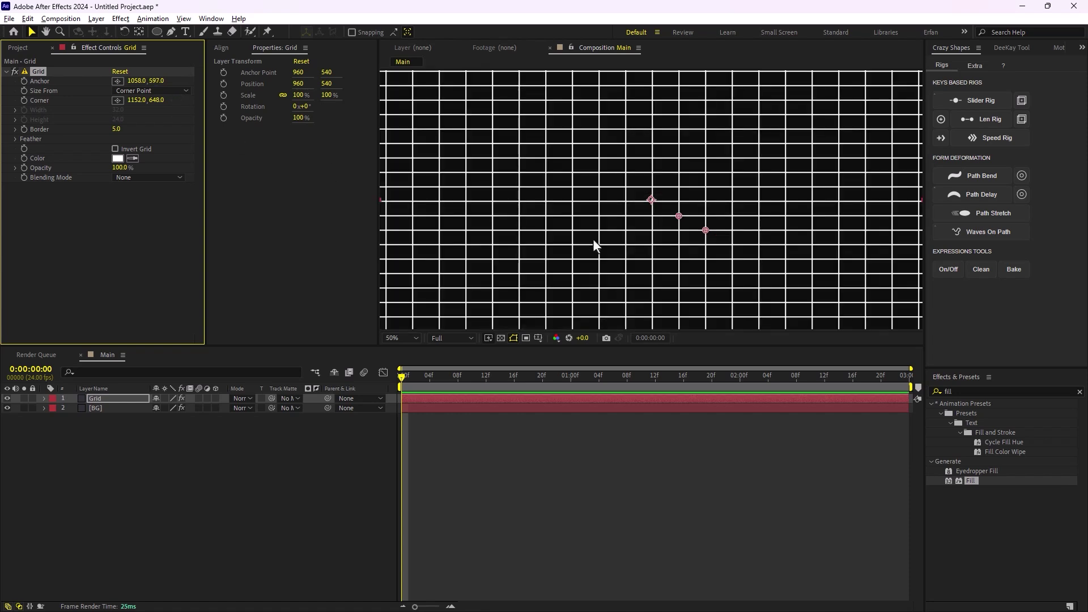
Set the Grid effect's border to 2
click(117, 129)
text(2)
key(Return)
click(159, 369)
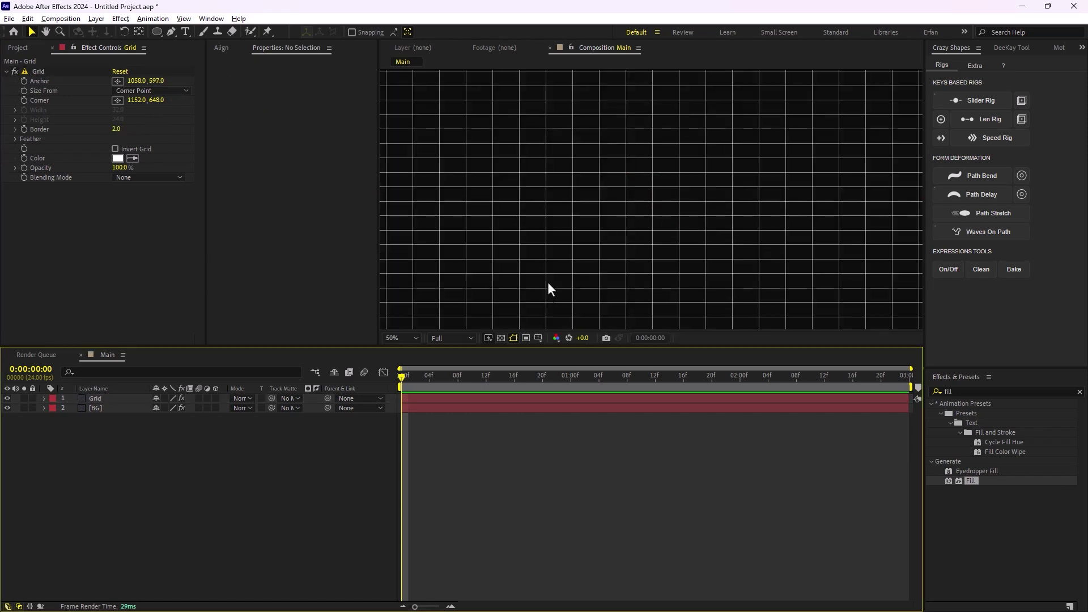
Enlarge the composition viewer by shrinking the timeline and collapsing the properties area
key(comma)
key(slash)
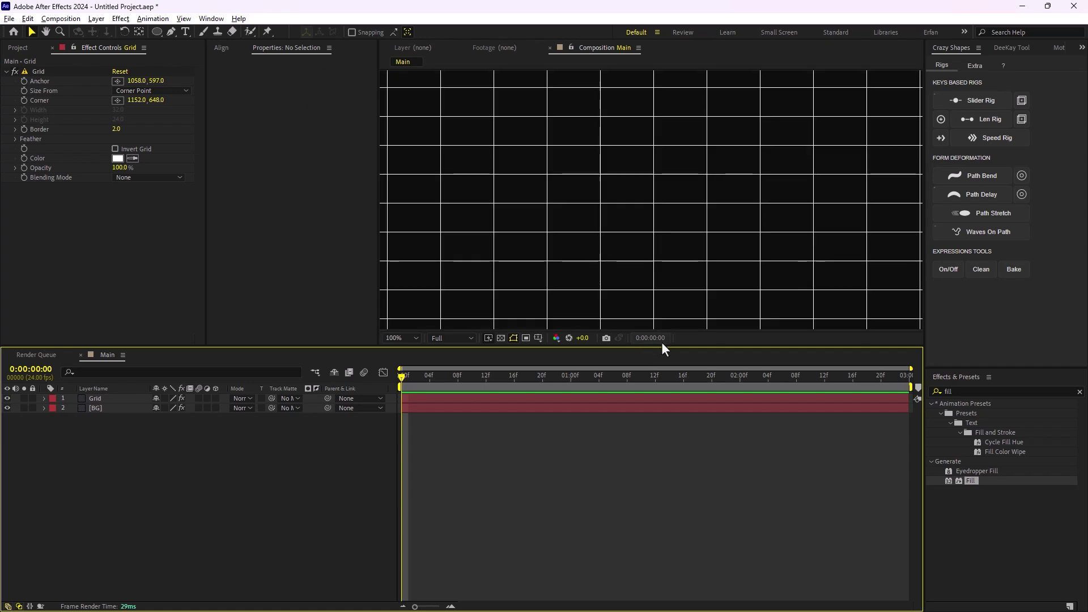
drag(675, 356, 682, 498)
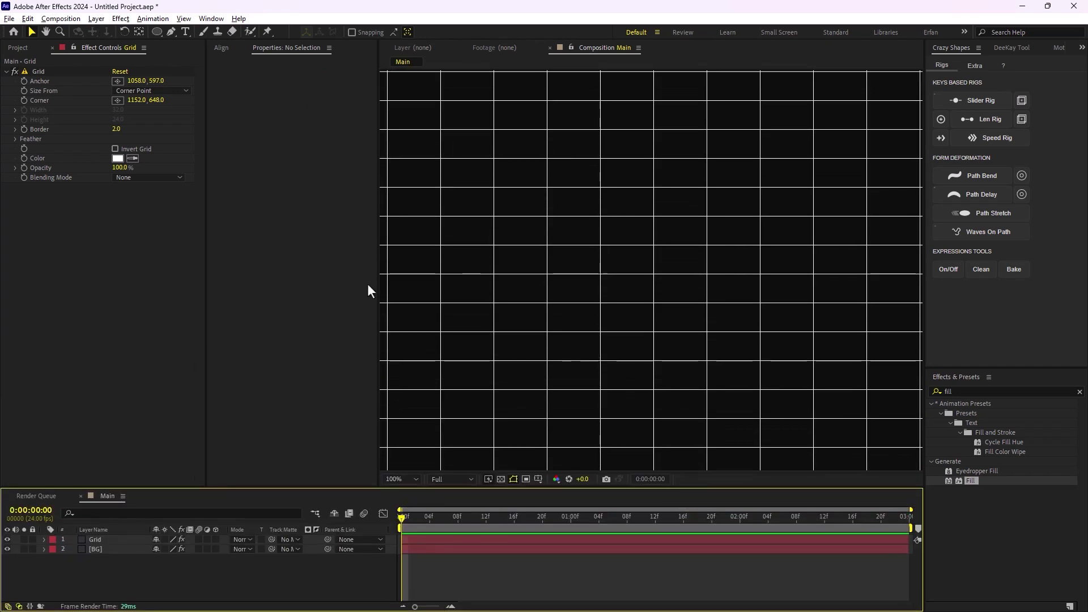
drag(378, 280, 202, 274)
key(comma)
key(comma)
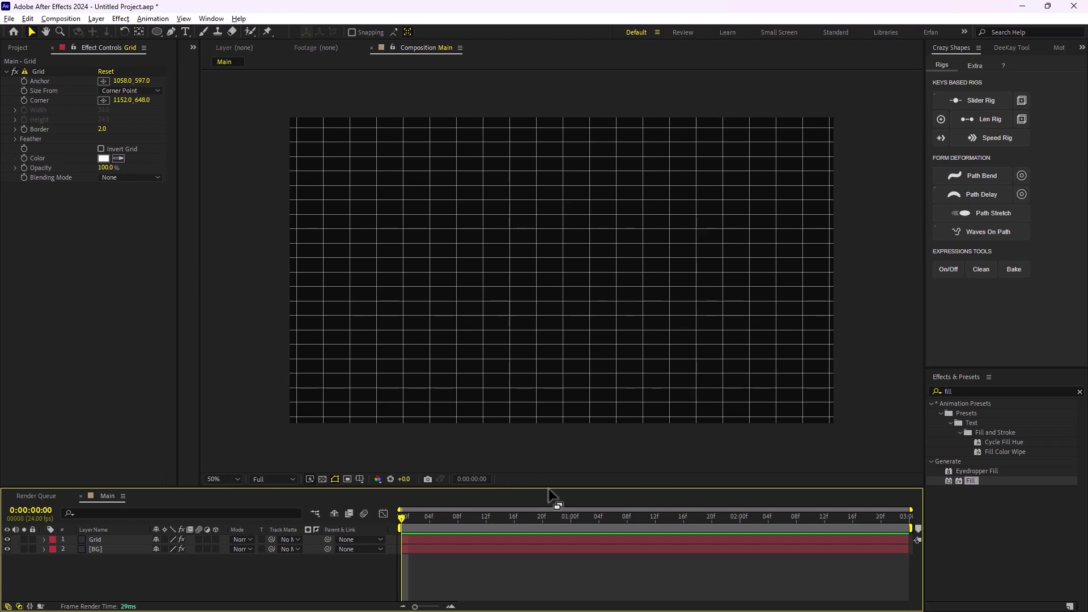
drag(549, 488, 567, 433)
Enlarge the grid cells by moving the Grid effect's corner to about 1184, 716
click(38, 71)
drag(142, 100, 187, 118)
click(334, 540)
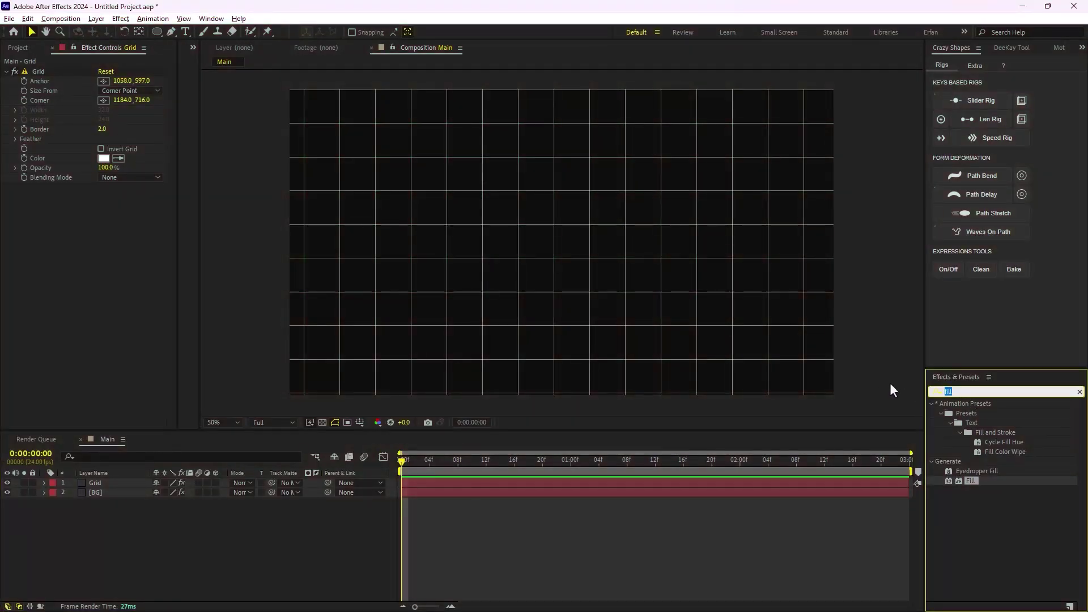
Apply the S_GradientRadial effect to the Grid layer and collapse the settings of both its effects
text(gradie)
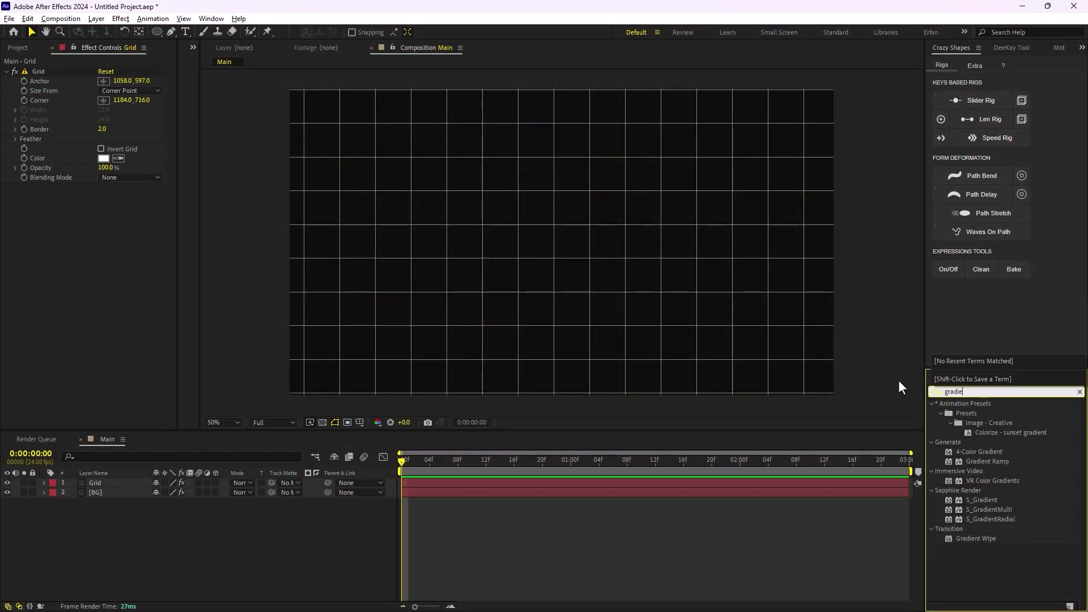
drag(983, 519, 129, 482)
click(249, 529)
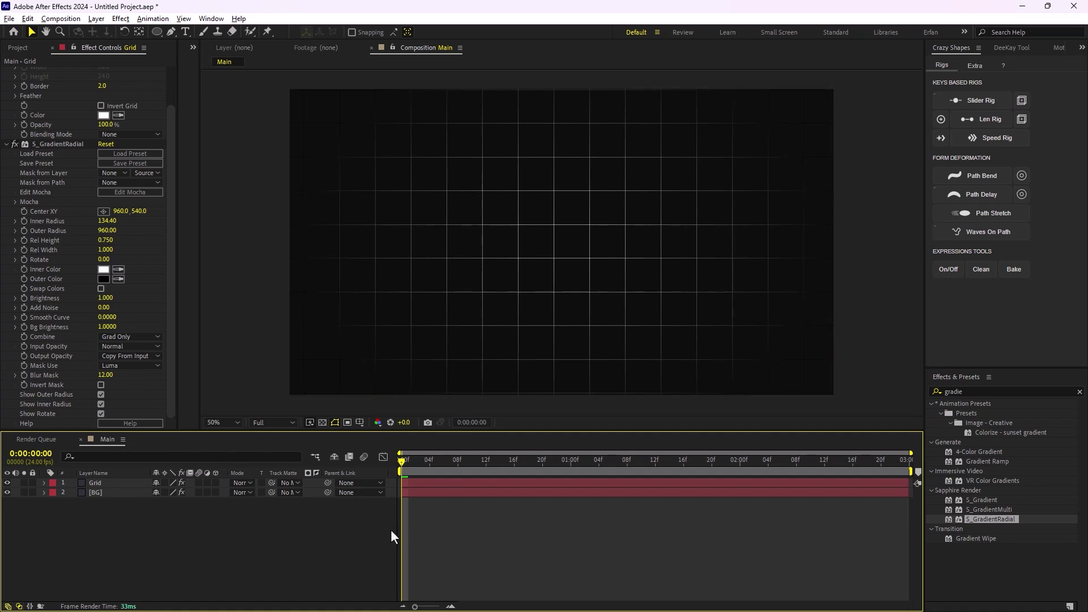
key(comma)
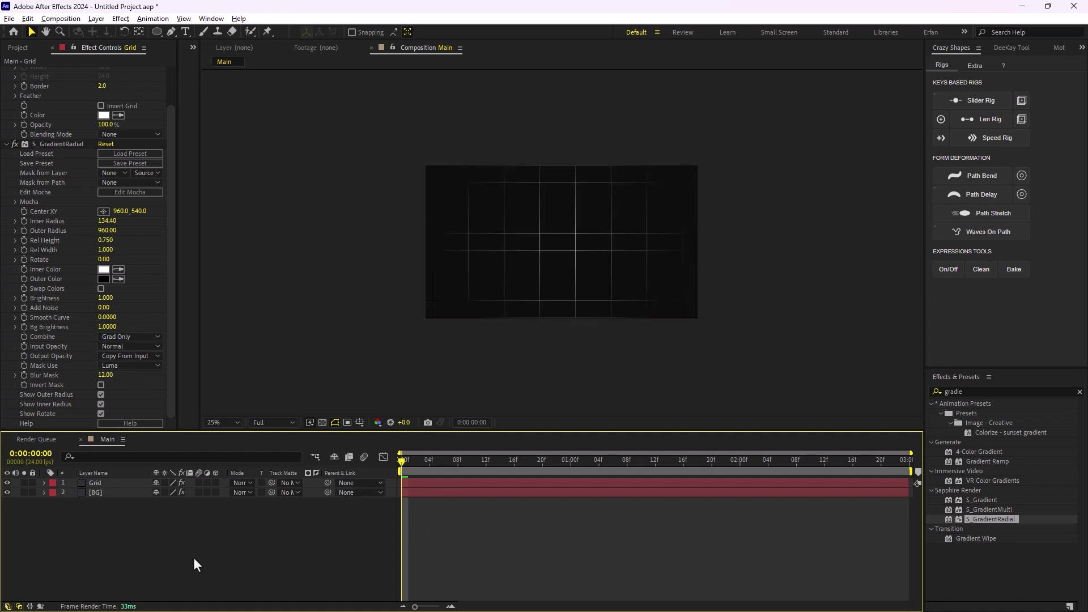
click(7, 144)
click(7, 72)
click(238, 525)
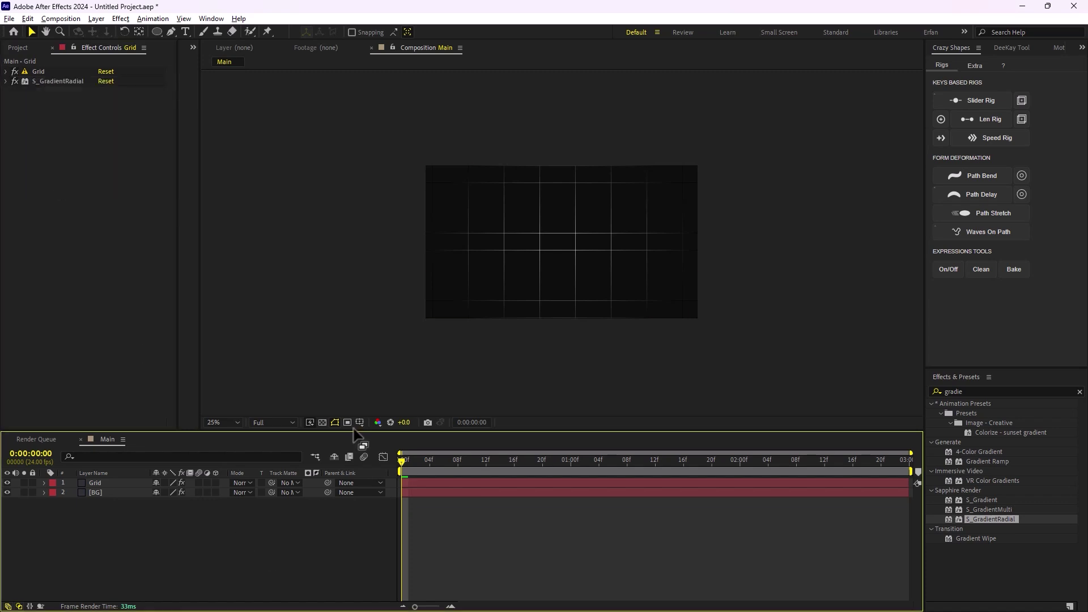
key(period)
click(248, 539)
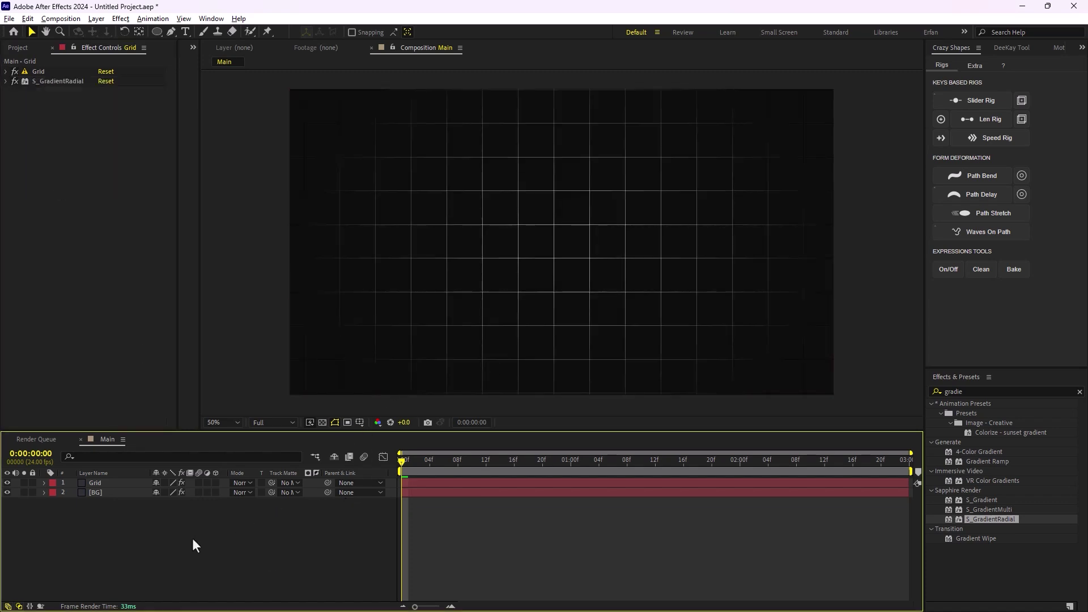
Add a composition-size solid layer named Light
key(ctrl+y)
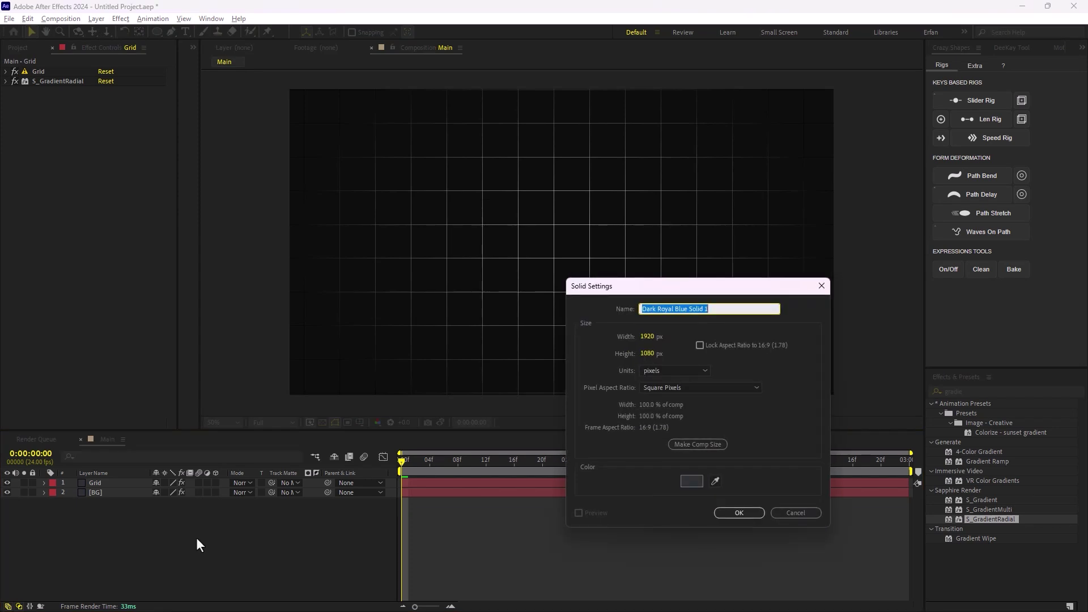
text(Light)
key(Return)
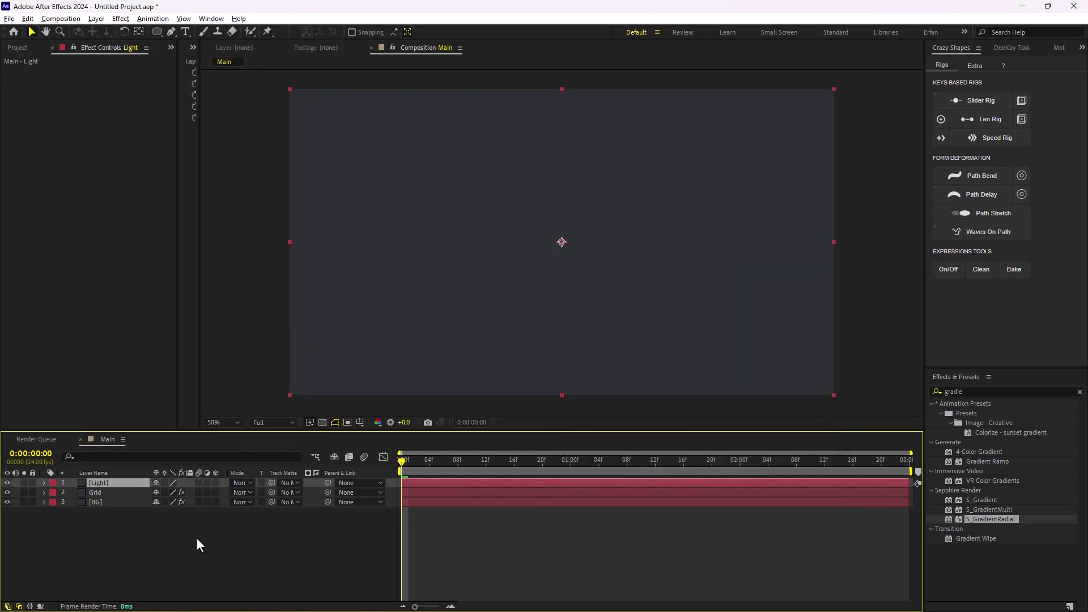
Draw a circular mask on the Light layer over the frame's lower-left corner and feather it by about 398 pixels
drag(154, 33, 199, 53)
key(comma)
mouse_move(403, 250)
mouse_down()
mouse_move(548, 368)
mouse_move(527, 369)
mouse_up()
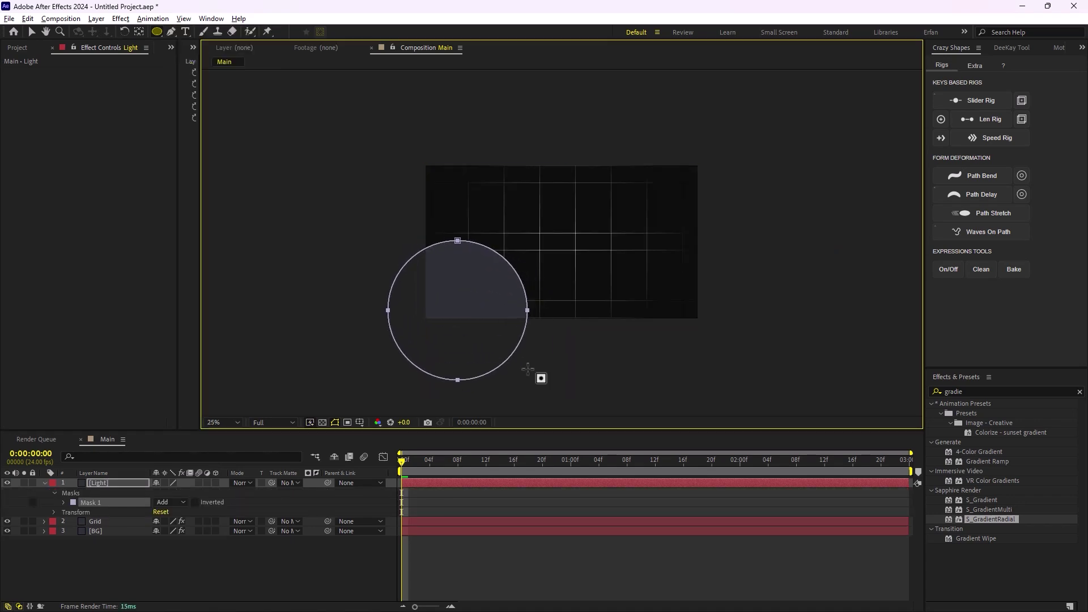
click(122, 484)
key(f)
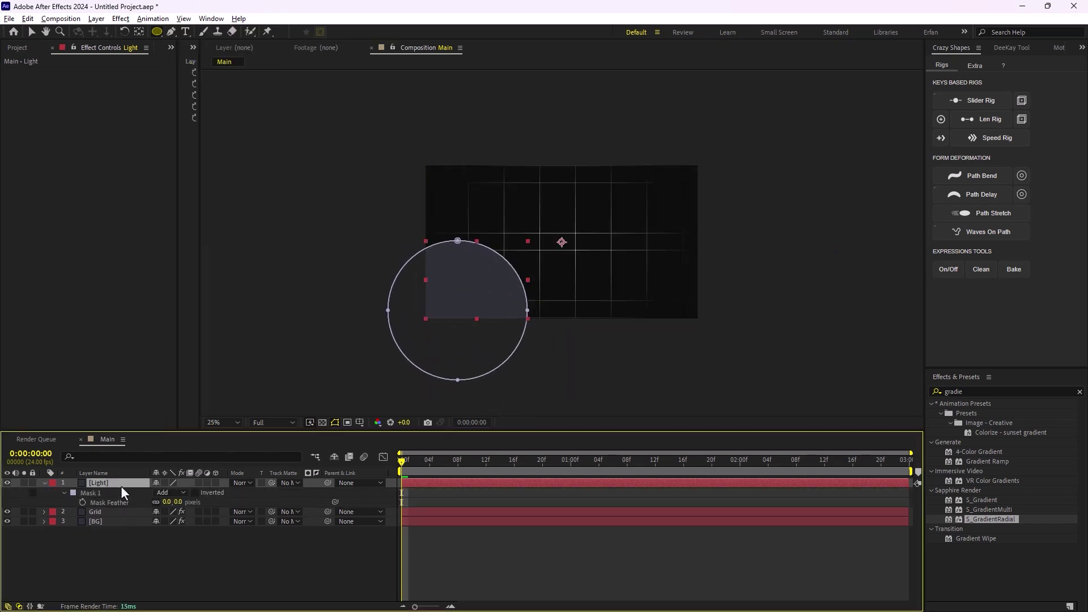
drag(166, 503, 394, 505)
Apply the Fill effect to the Light layer and set its color to pinkish red FB0F38
click(101, 495)
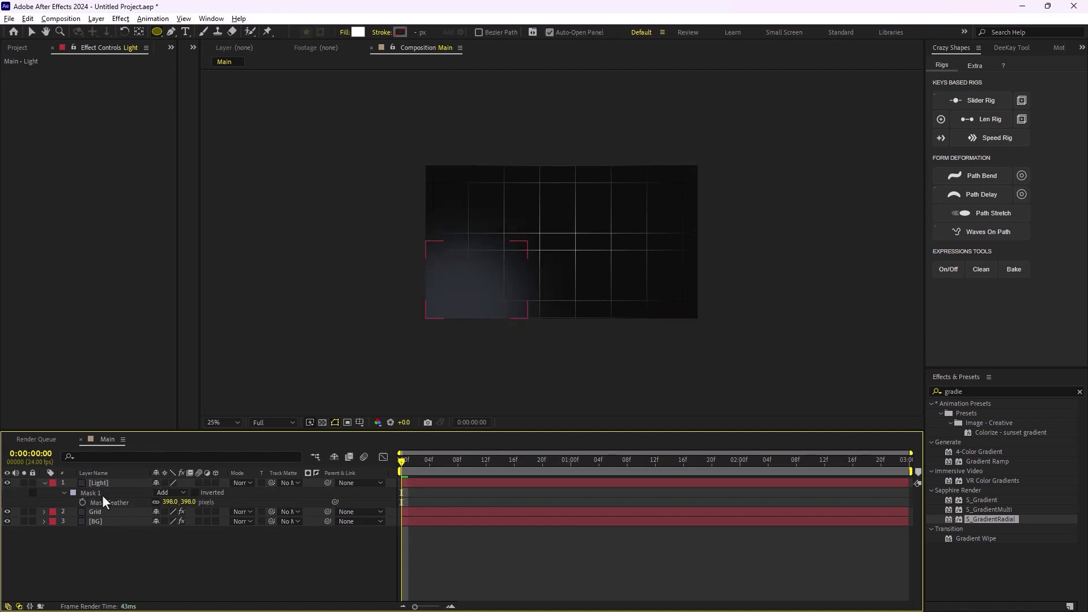
key(ctrl+space)
text(fil)
key(Down)
key(Return)
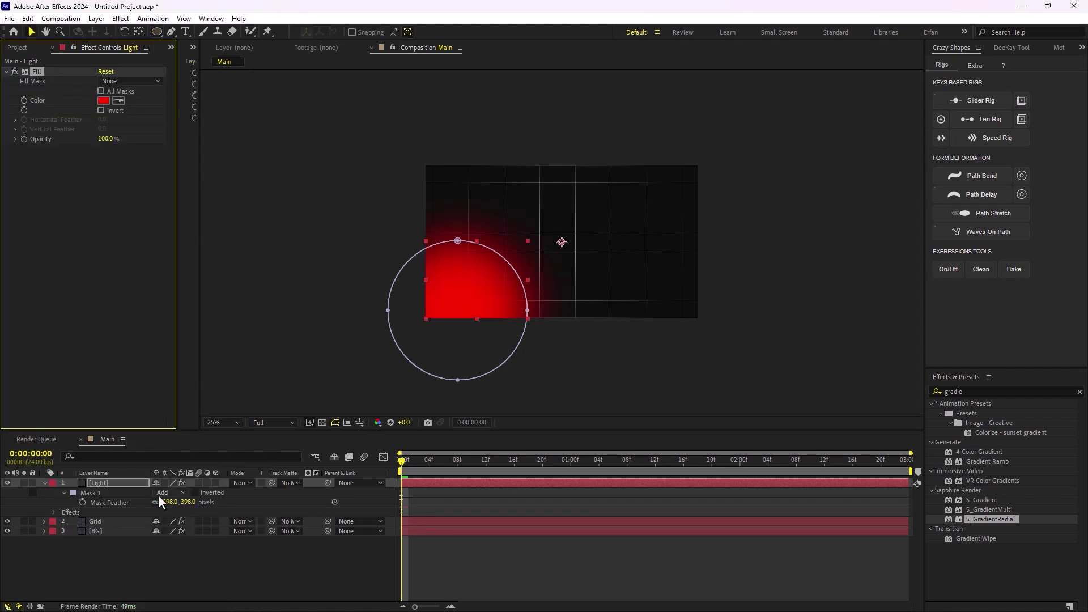
click(104, 101)
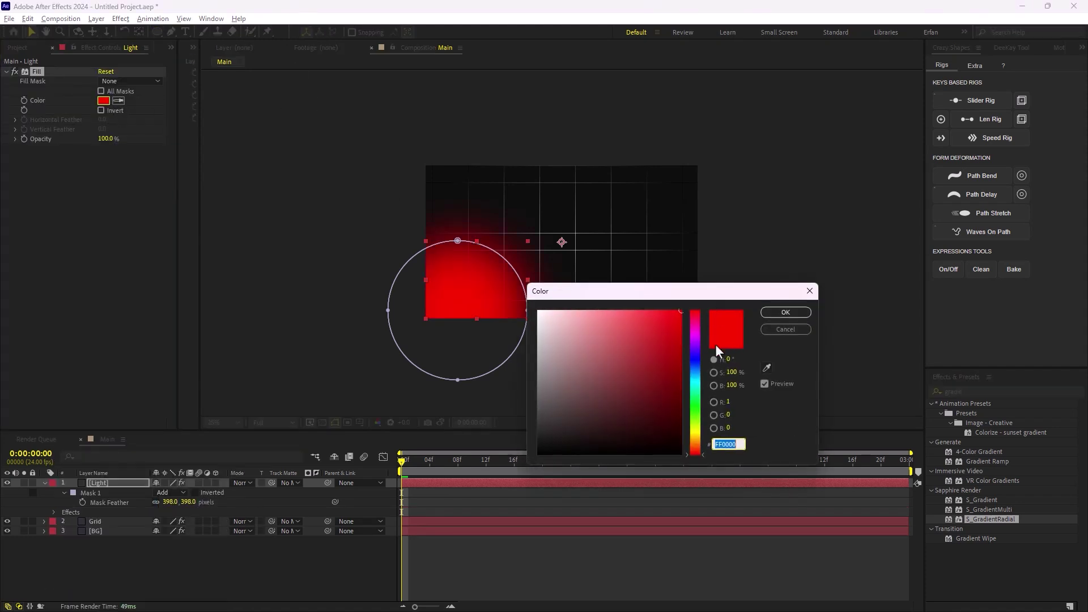
mouse_move(662, 315)
mouse_down()
mouse_move(649, 311)
mouse_move(673, 312)
mouse_up()
click(694, 315)
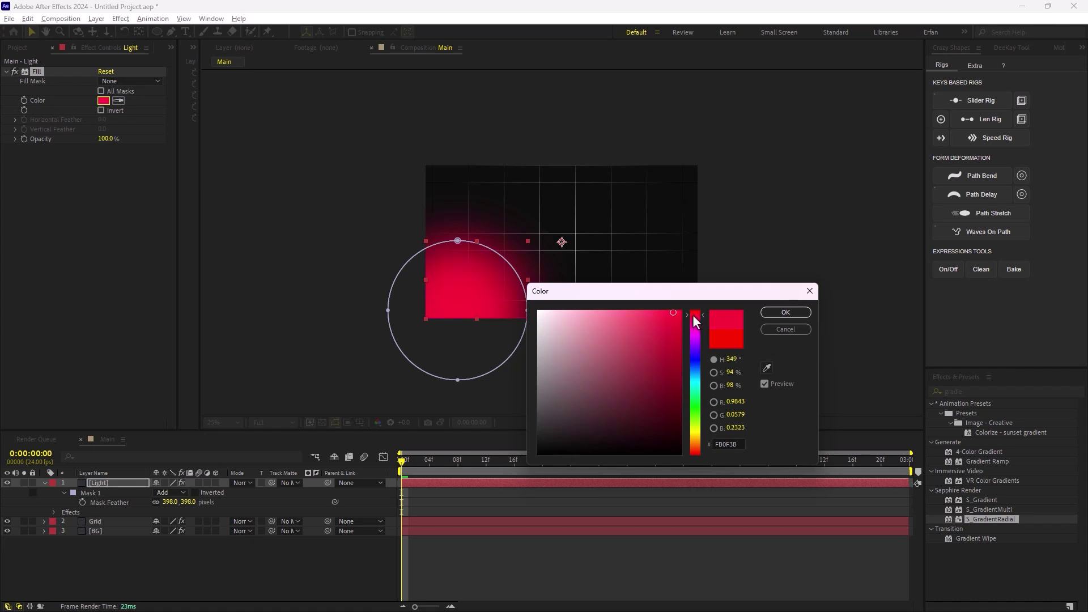
click(785, 312)
click(311, 545)
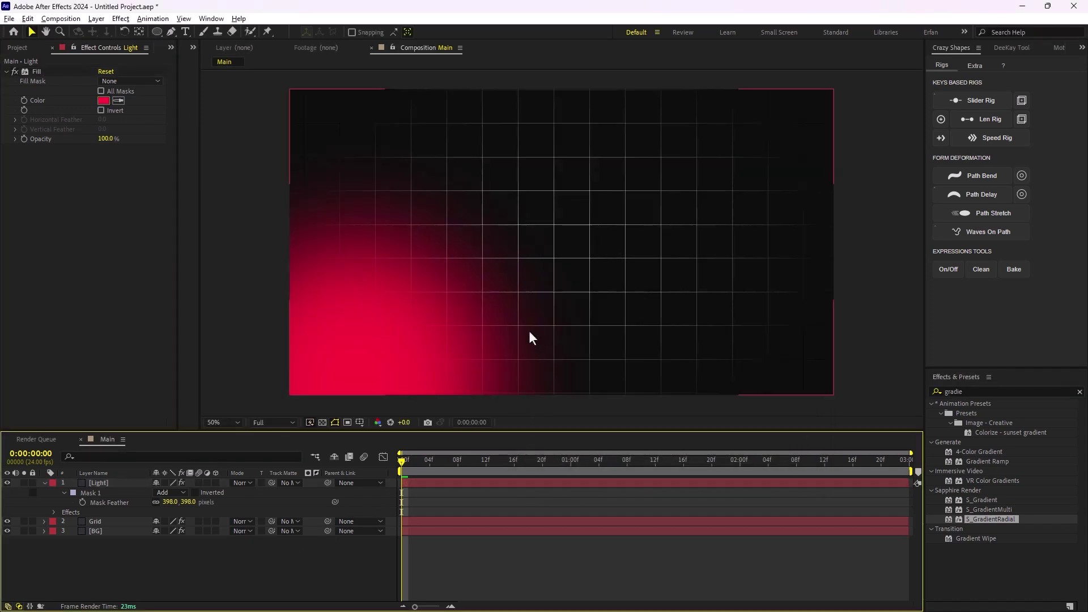
Set the Light layer's mask feather to 800 pixels and move the circular mask farther out past the frame's lower-left corner
click(171, 503)
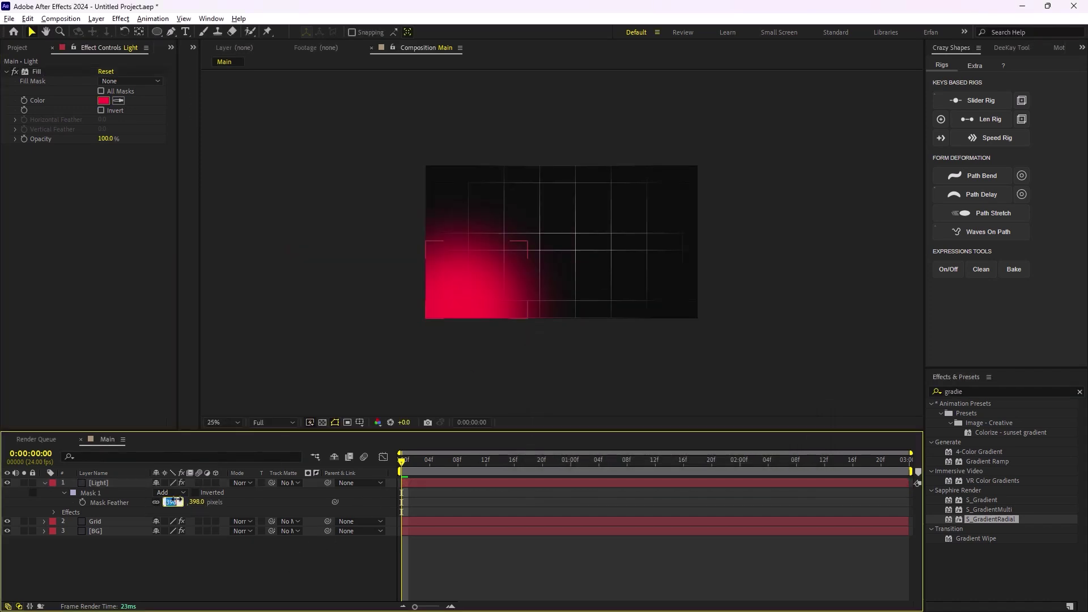
text(800)
key(Return)
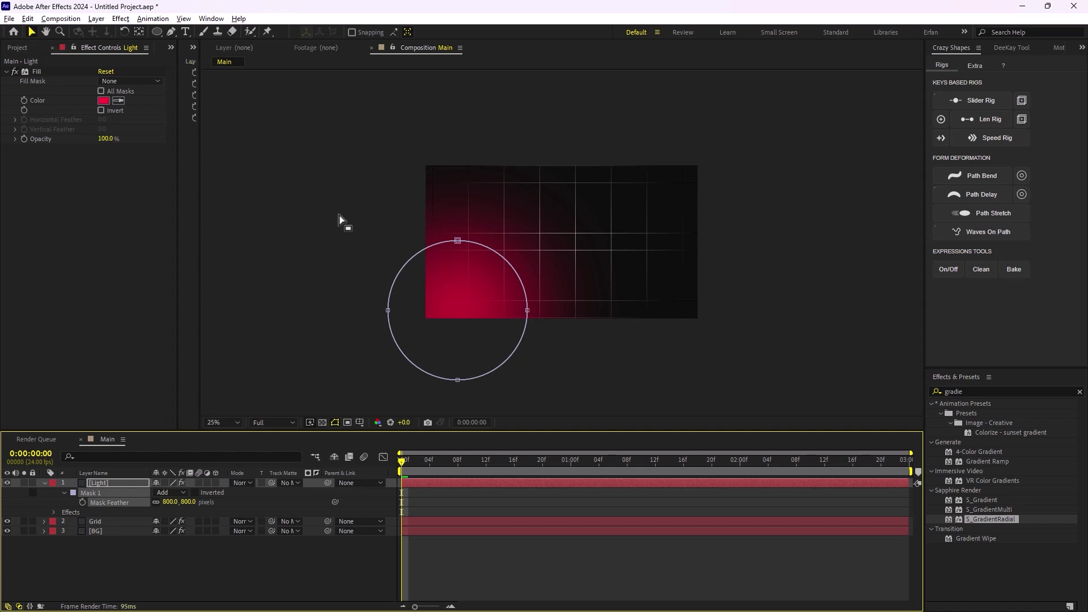
drag(336, 200, 675, 415)
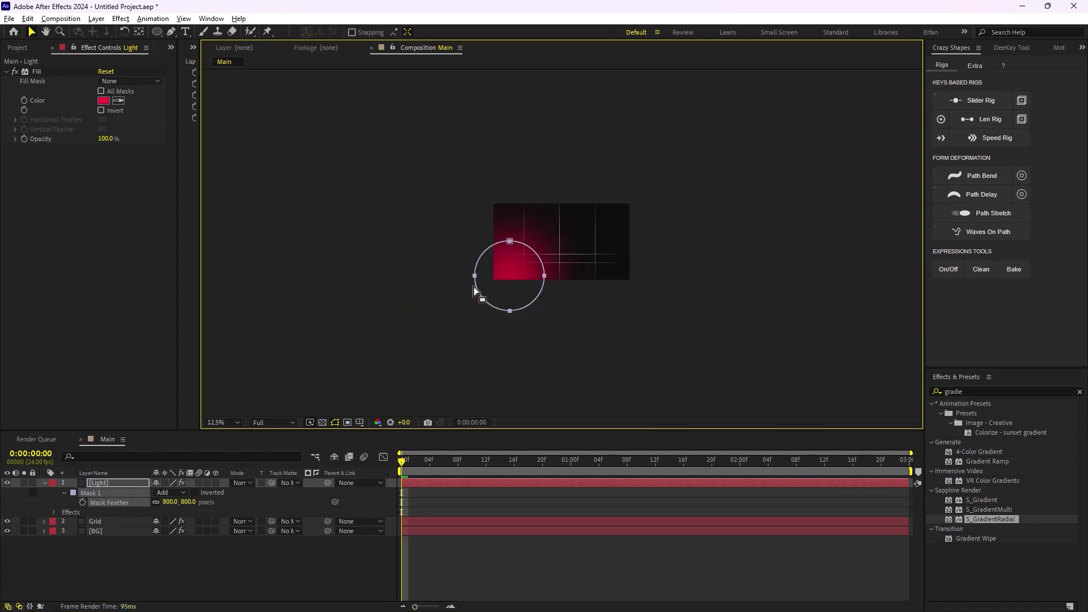
double_click(485, 299)
drag(472, 287, 444, 314)
click(178, 556)
Duplicate the Light layer and move the duplicate's circular mask to the frame's upper-right corner
click(104, 482)
key(ctrl+d)
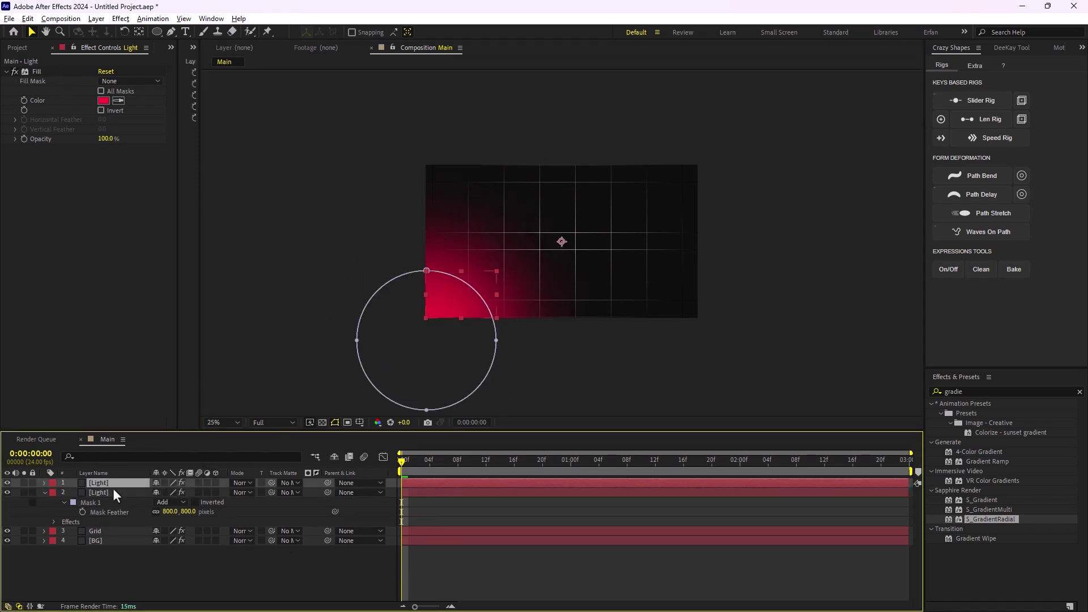
key(f)
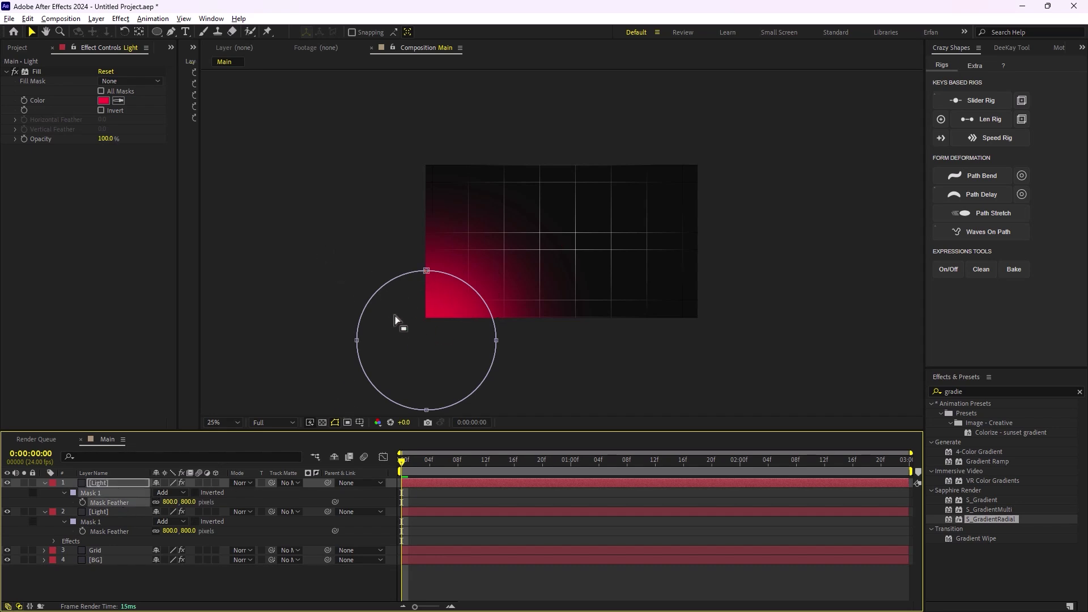
drag(287, 236, 587, 419)
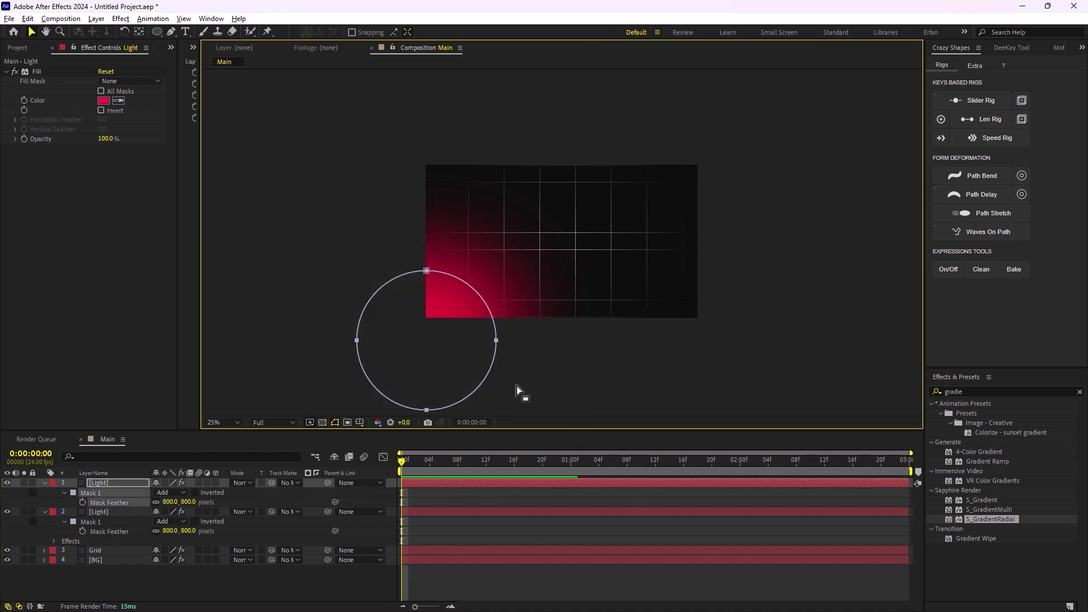
key(ctrl+t)
drag(434, 321, 714, 141)
click(344, 569)
key(period)
key(comma)
Shift the circular masks of both Light layers slightly farther outside their frame corners
click(114, 481)
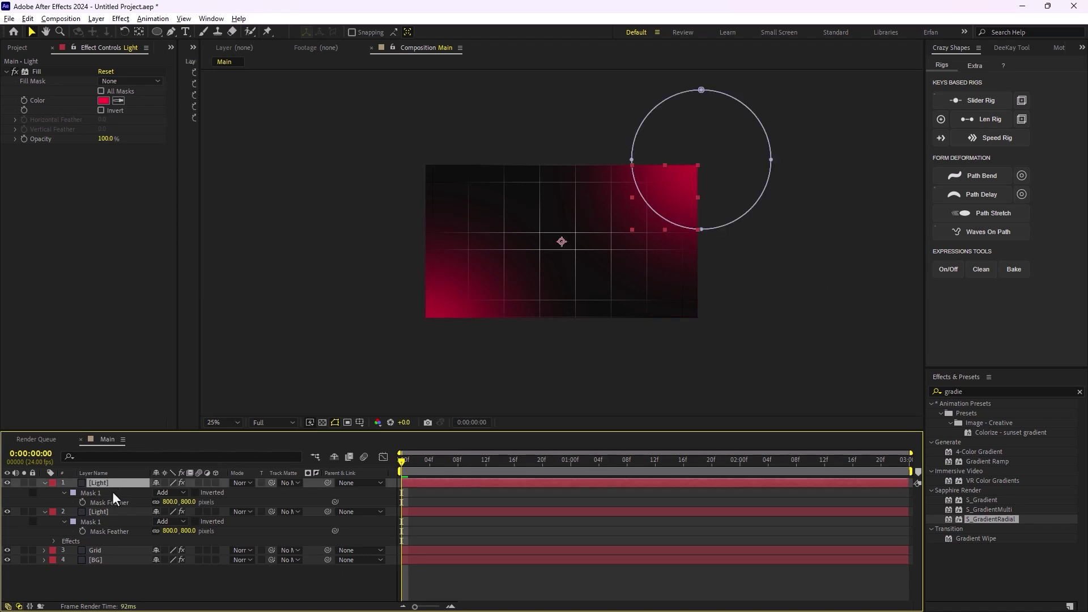
drag(602, 72, 876, 306)
key(ctrl+t)
drag(698, 146, 717, 128)
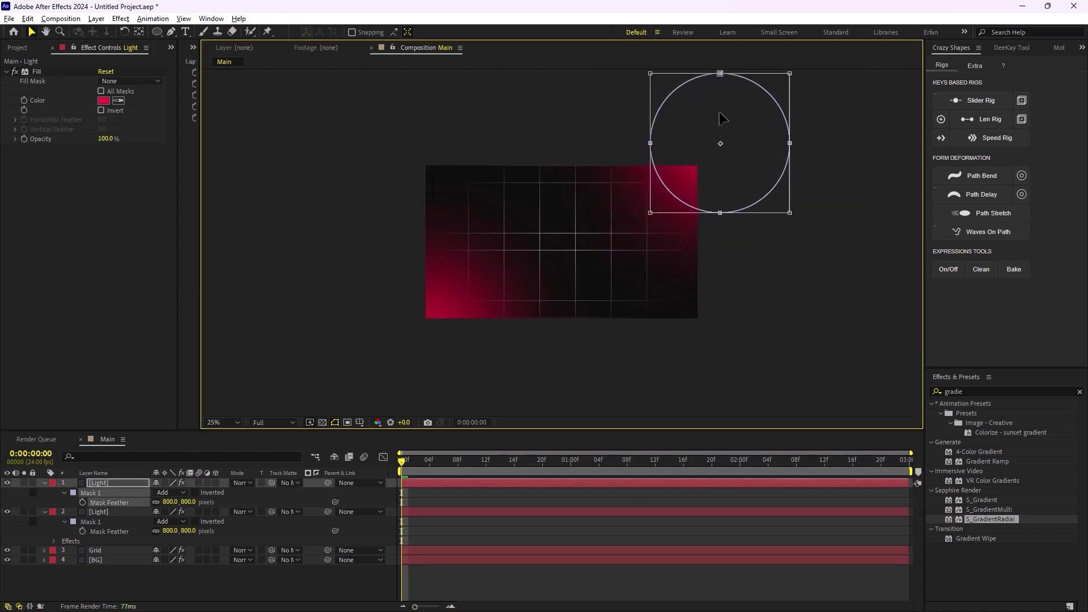
click(113, 511)
drag(306, 223, 570, 413)
key(ctrl+t)
click(370, 507)
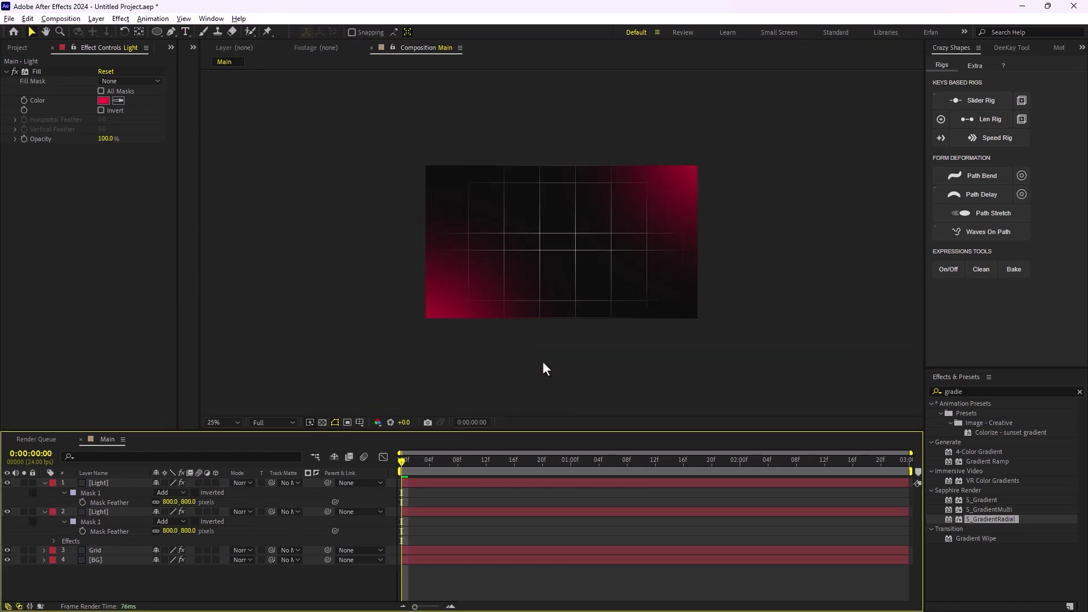
key(period)
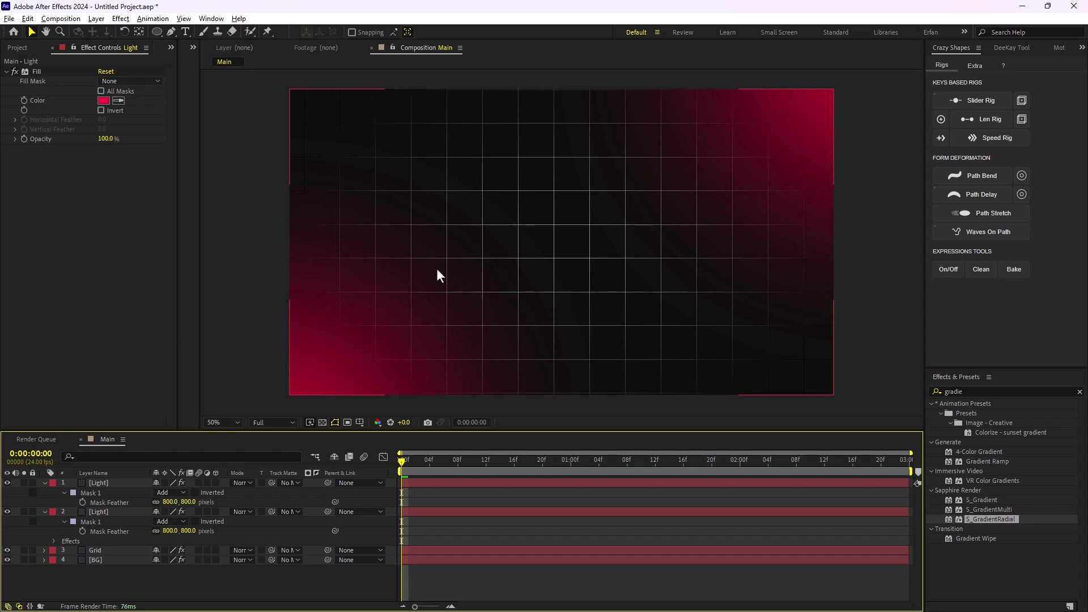
Add the Character composition from the Assets folder as the top layer of the Main composition and play it back
click(30, 50)
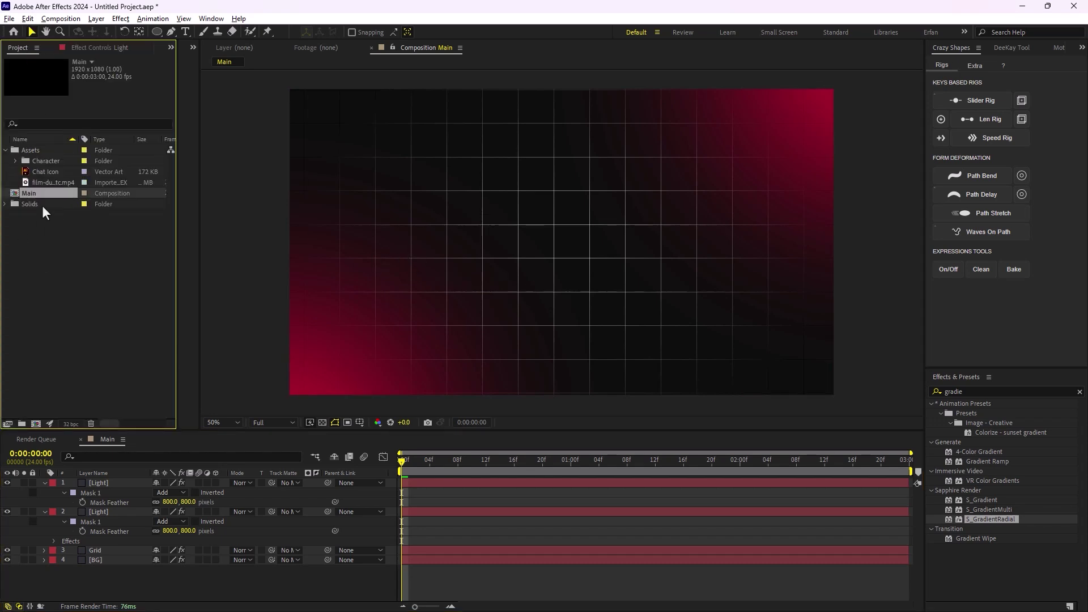
click(15, 161)
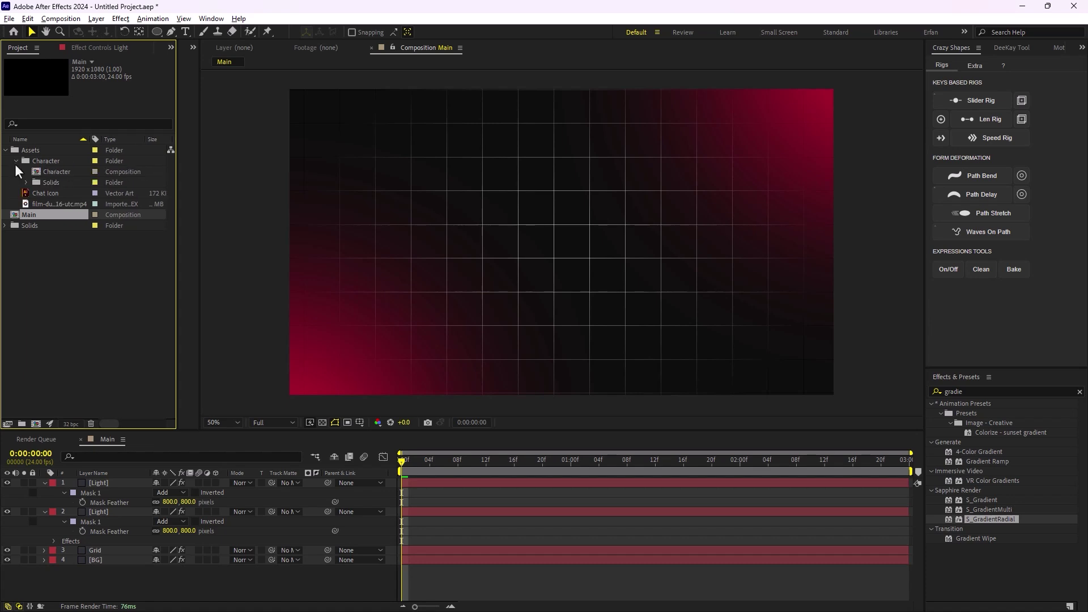
click(46, 173)
drag(77, 453, 86, 482)
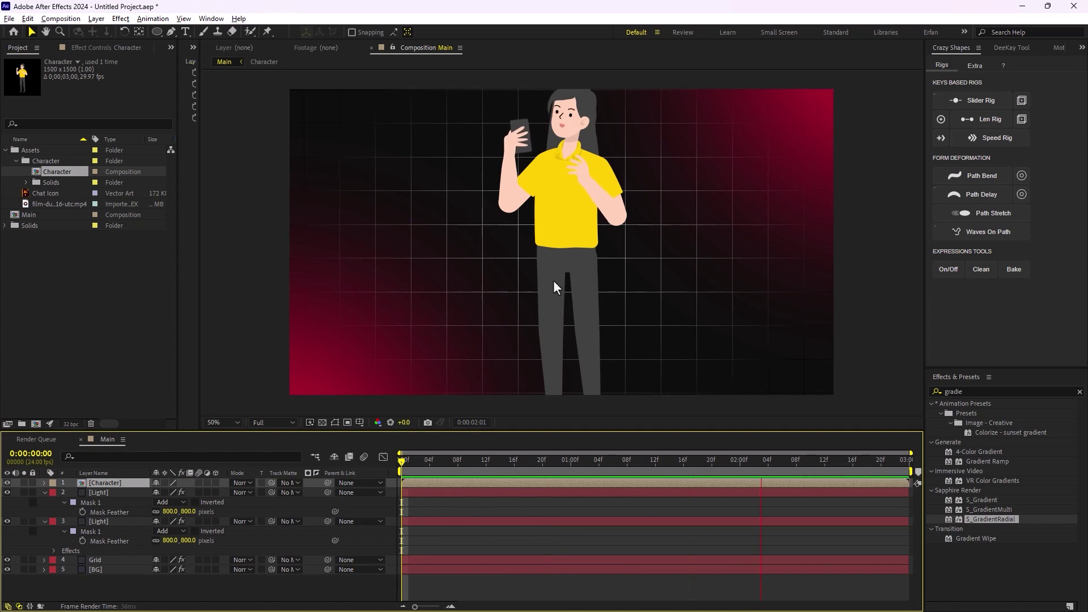
key(space)
Flip the Character layer horizontally
right_click(124, 491)
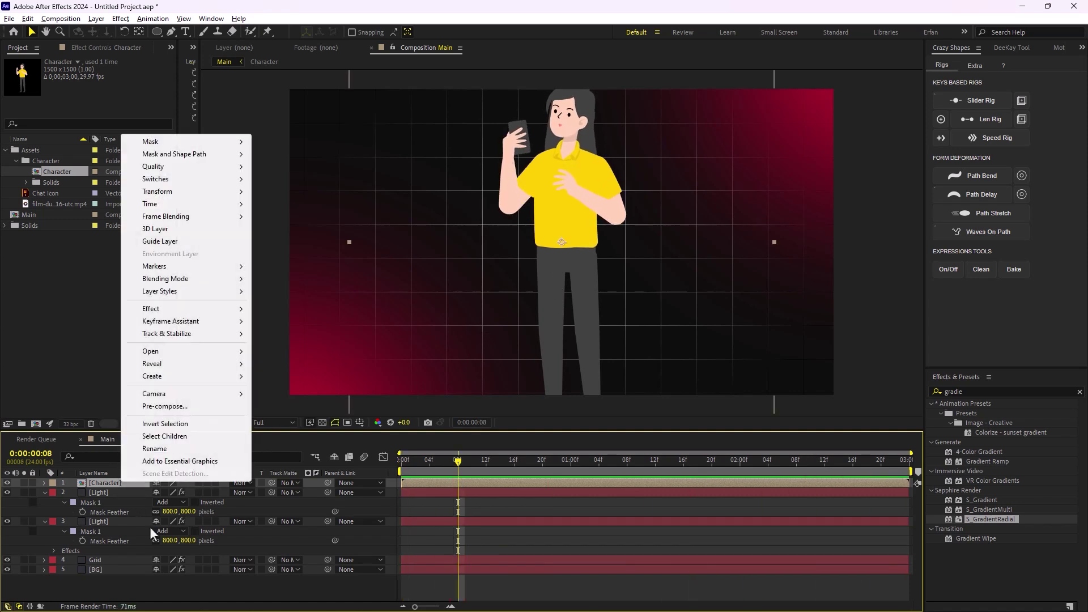
mouse_move(218, 192)
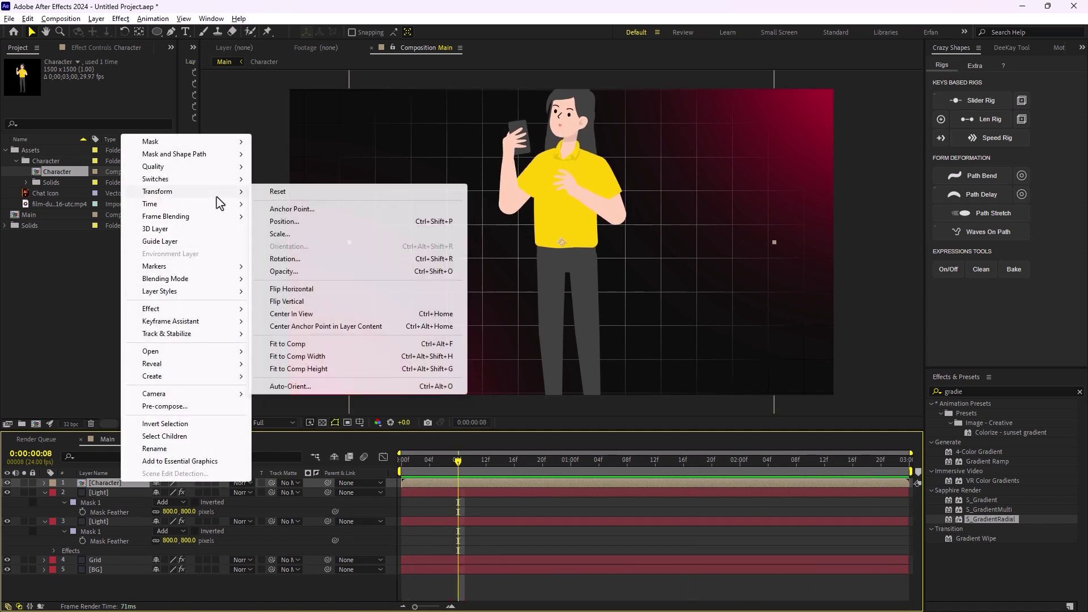
click(348, 292)
Scale the Character layer down to 89% and move it into the left half of the frame
key(comma)
key(comma)
key(s)
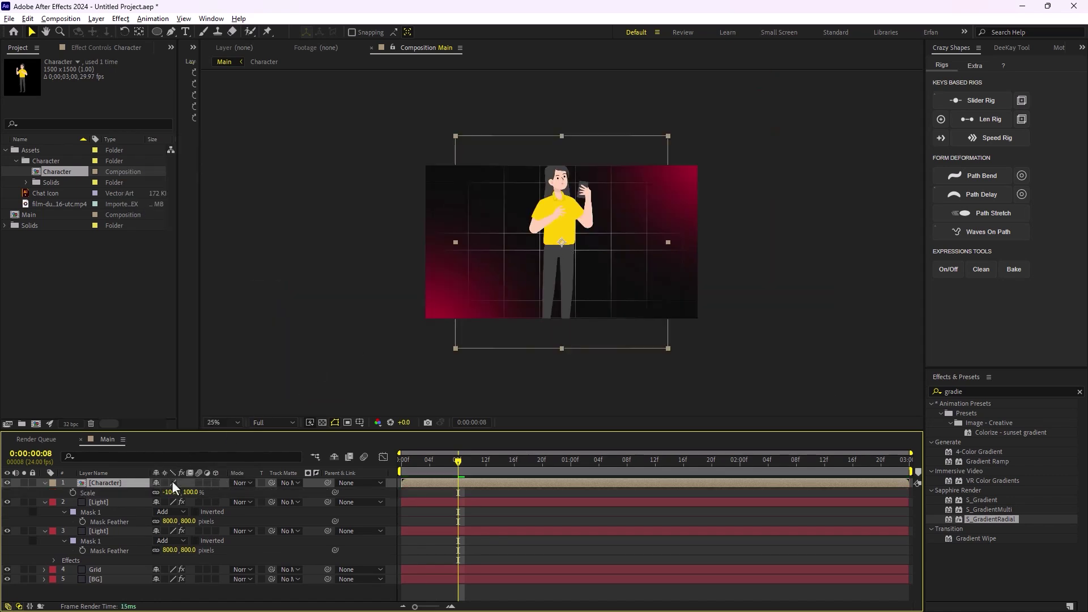
drag(173, 492, 182, 494)
drag(545, 253, 519, 248)
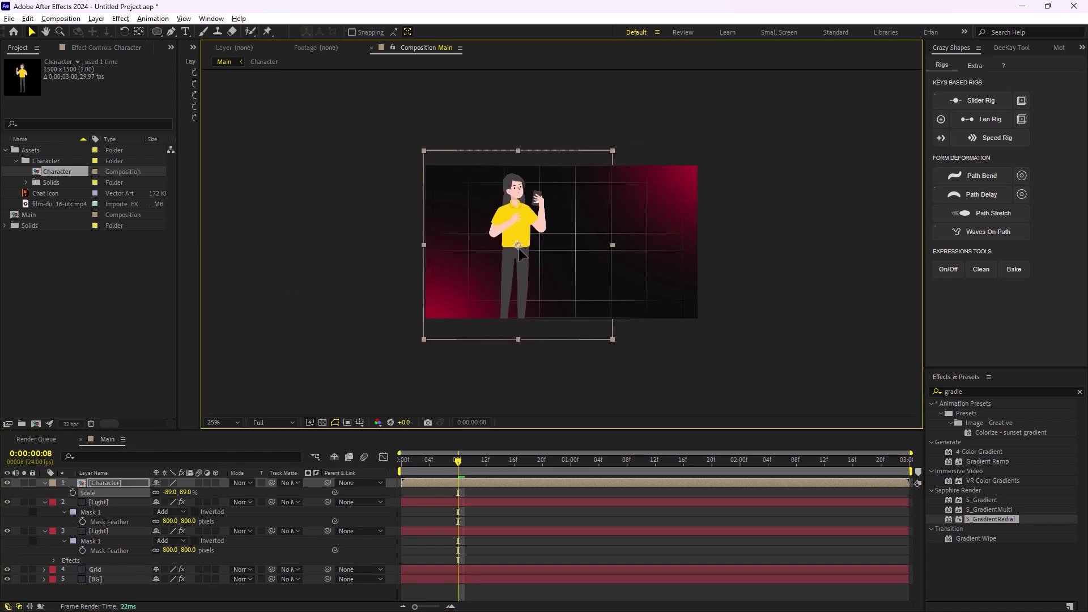
Collapse the expanded properties of all layers in the Main composition
click(44, 482)
key(ctrl+a)
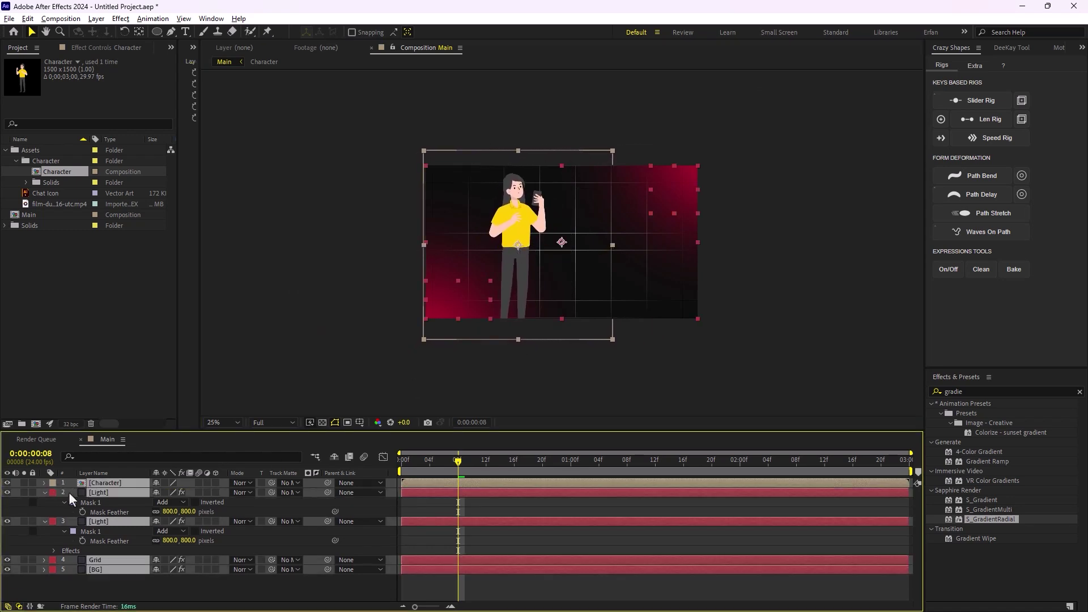
key(u)
click(196, 538)
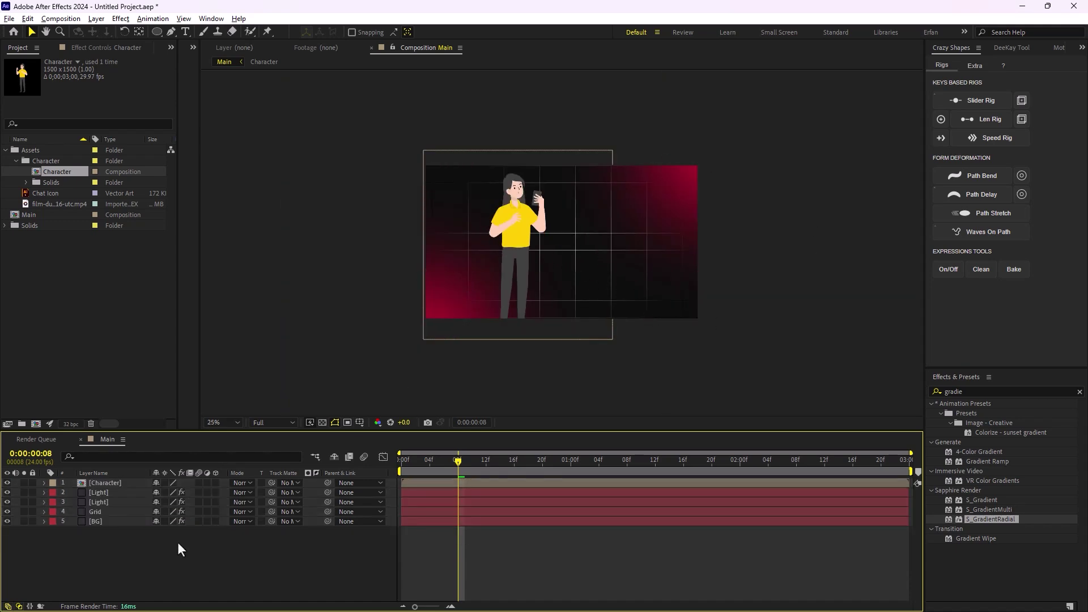
Apply the Tritone effect to the Character layer and sample its midtones color from the red glow in the upper-right corner
click(105, 483)
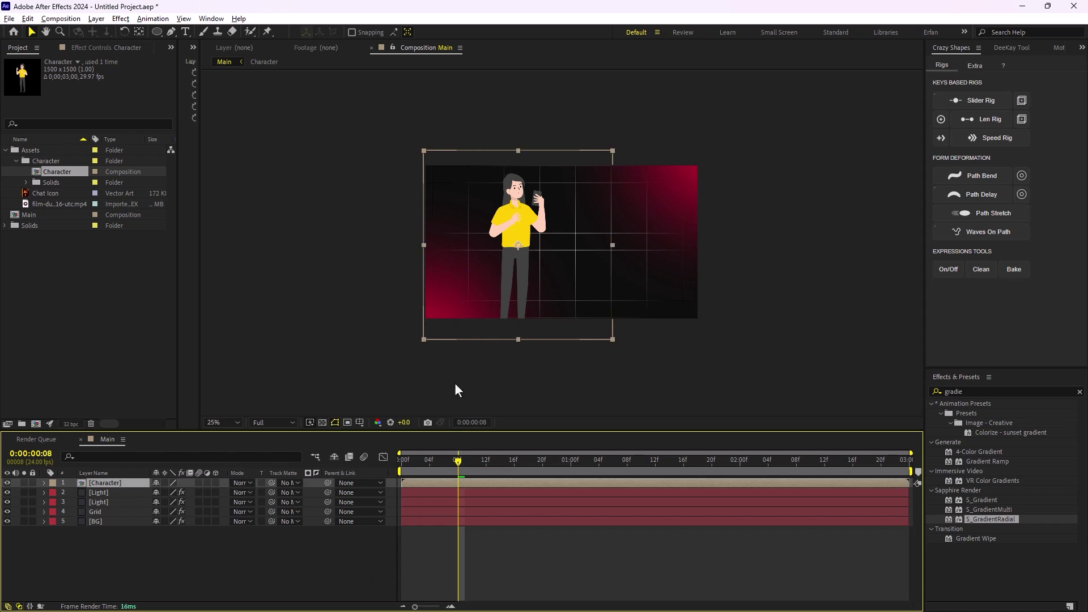
key(ctrl+space)
text(tri)
key(Return)
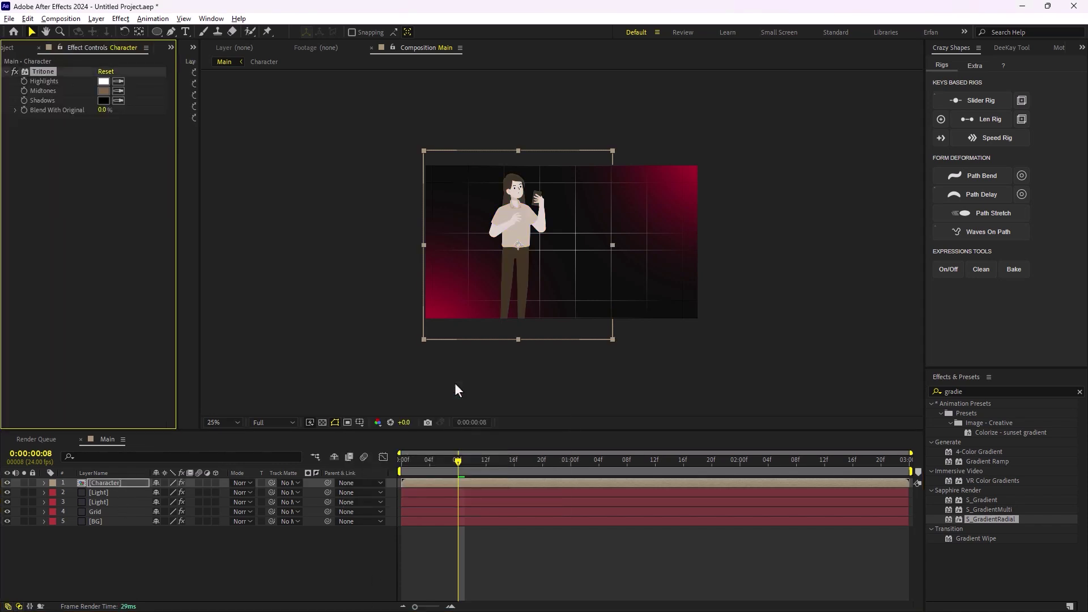
key(period)
key(comma)
click(702, 174)
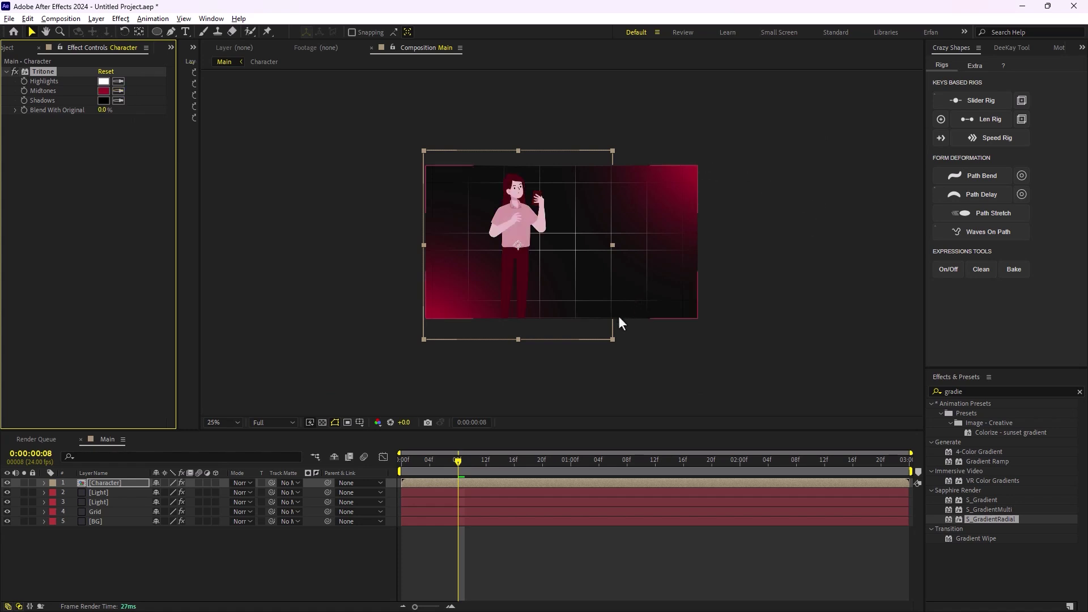
Change the Tritone midtones color to a brighter pinkish red
key(period)
drag(482, 272, 599, 285)
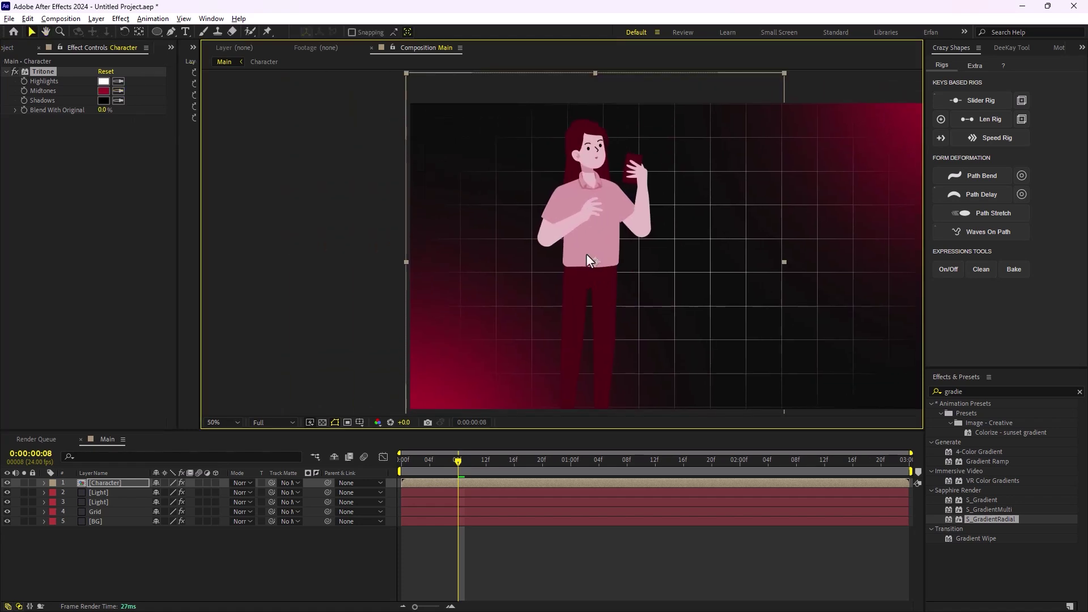
click(103, 91)
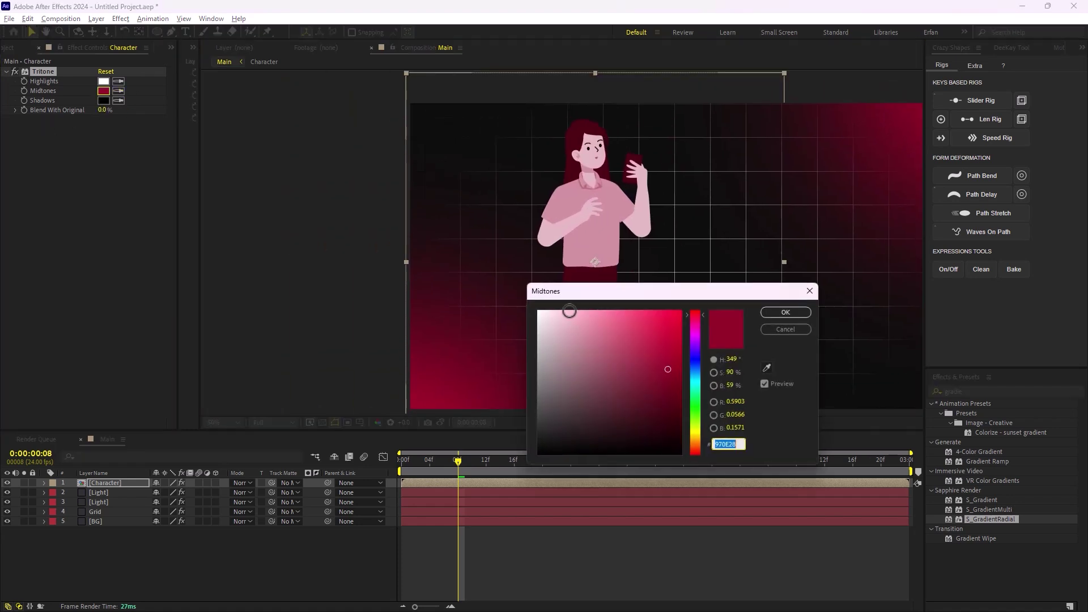
mouse_move(655, 312)
mouse_down()
mouse_move(673, 307)
mouse_move(656, 309)
mouse_up()
click(786, 313)
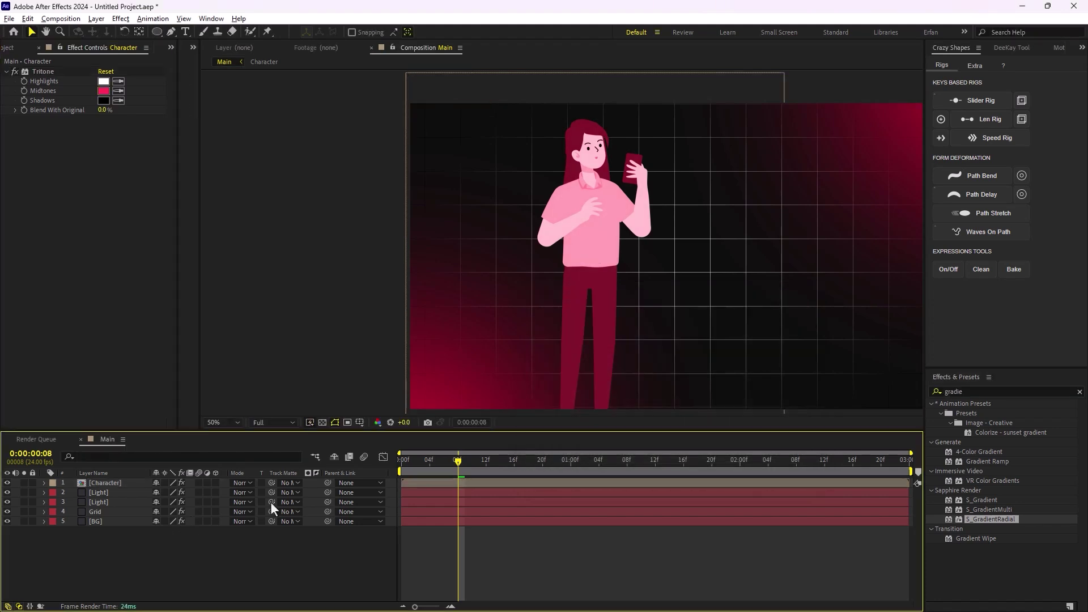
Add an Inner Shadow layer style to the Character layer and set its blend mode to Normal
drag(522, 294, 502, 307)
click(108, 484)
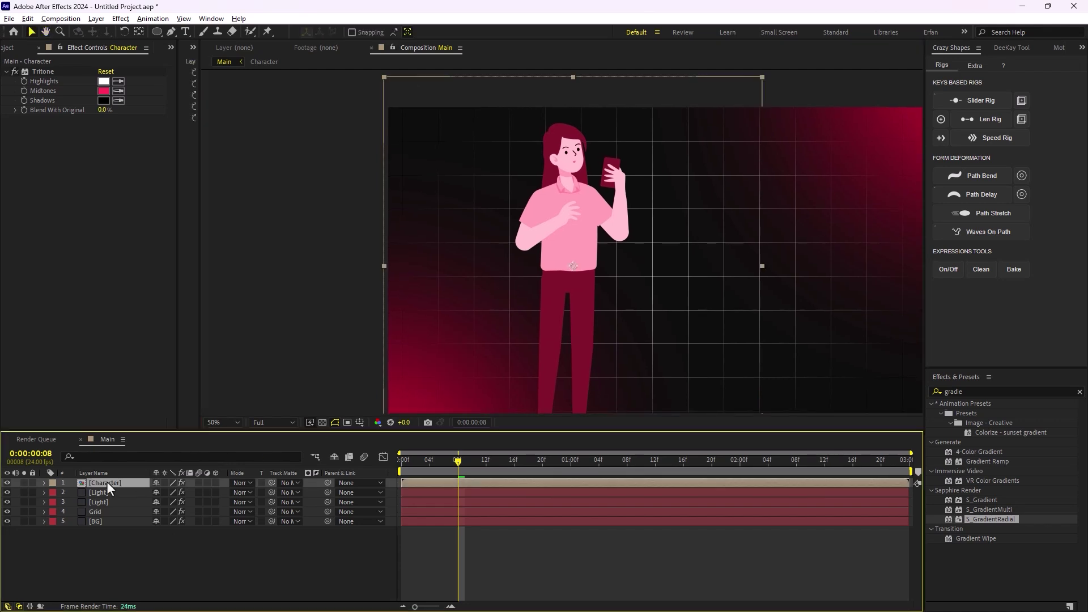
right_click(108, 485)
mouse_move(198, 291)
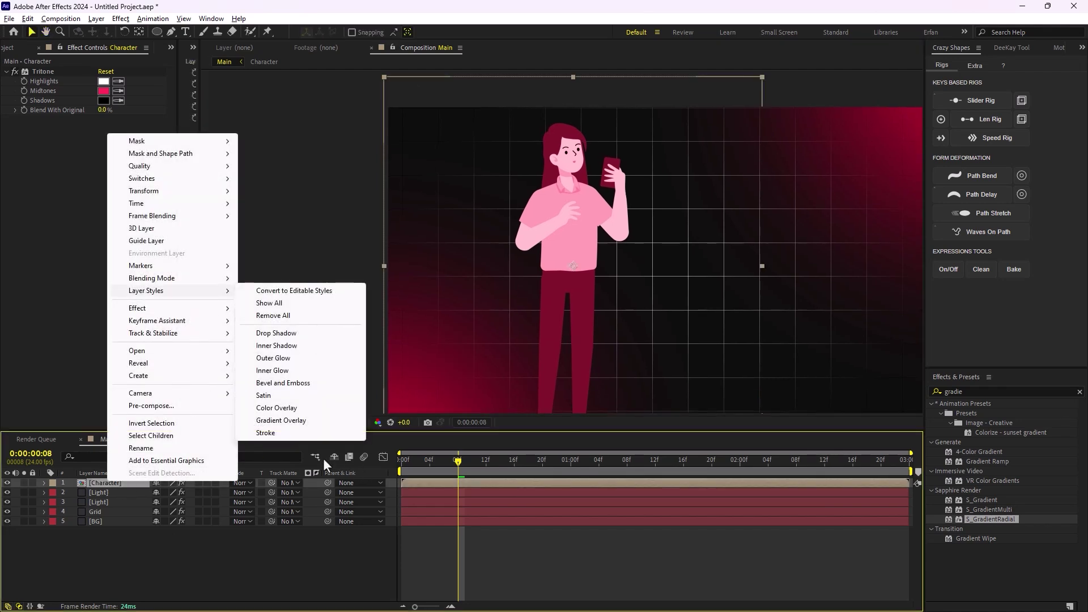
click(302, 345)
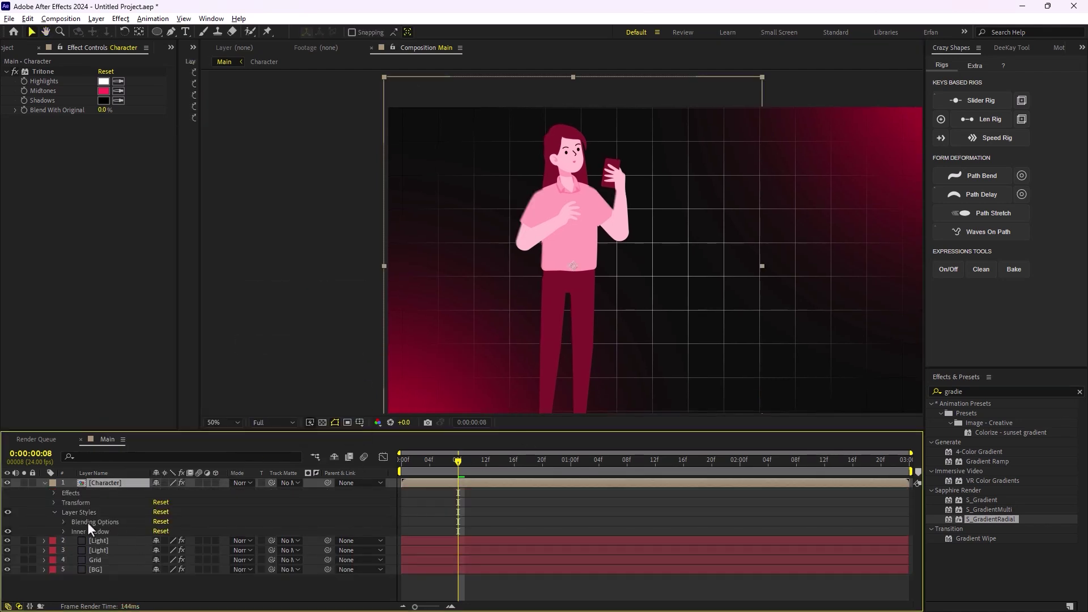
click(63, 532)
scroll(65, 533, down, 1)
click(182, 518)
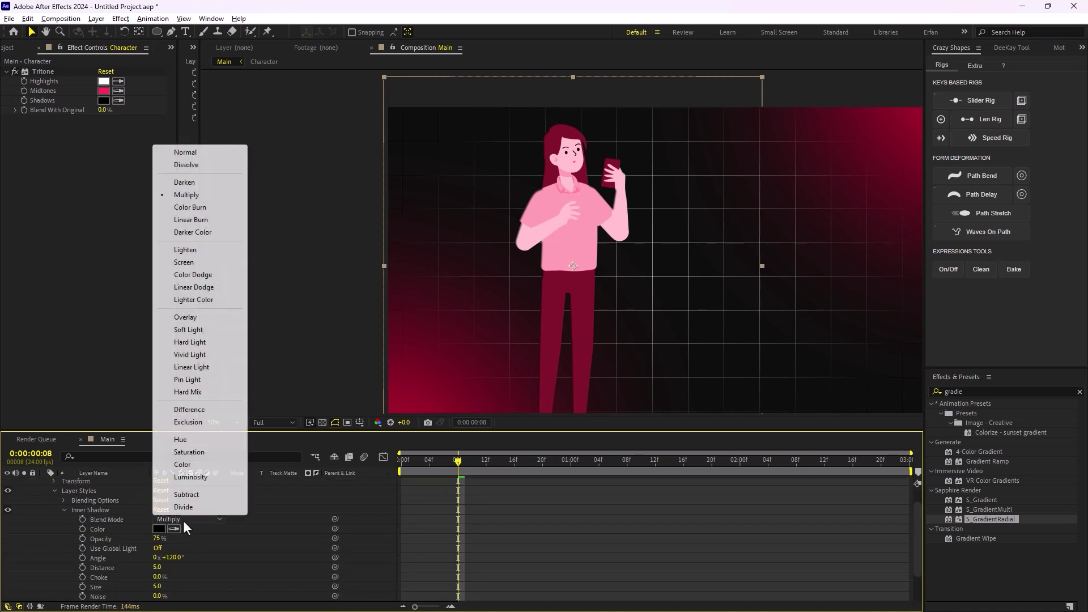
click(206, 151)
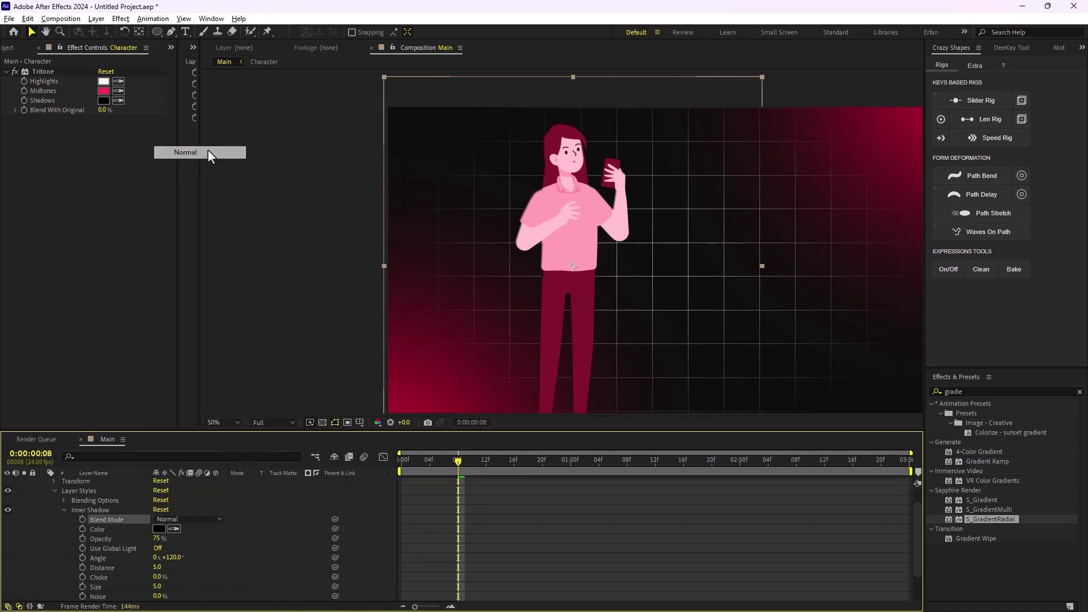
Set the inner shadow's color to red FF2222 and its opacity to 100%
scroll(543, 233, up, 2)
drag(526, 245, 545, 387)
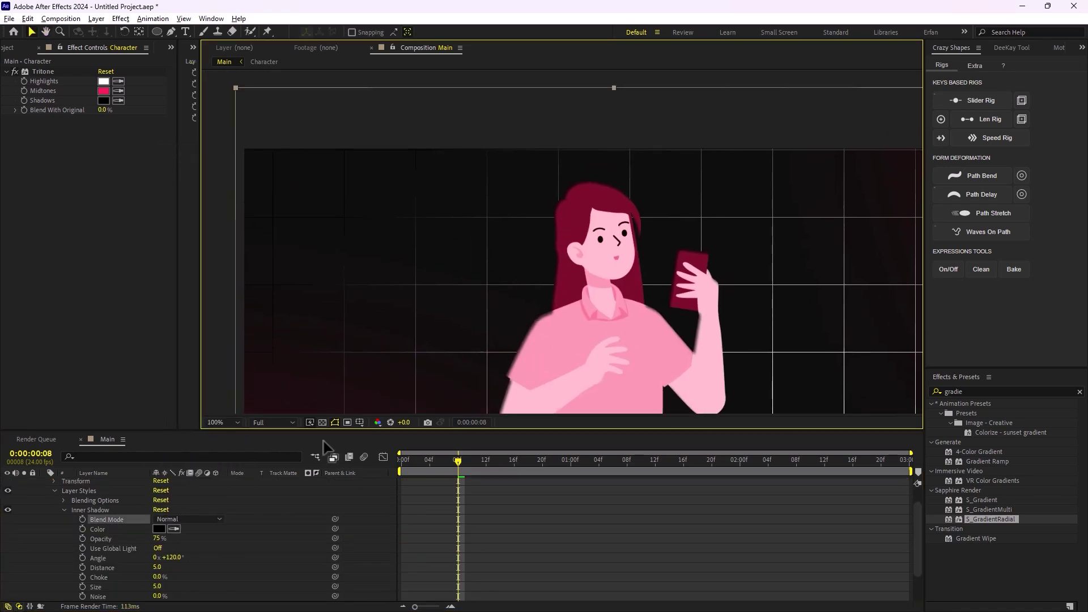
click(159, 529)
drag(664, 338, 661, 306)
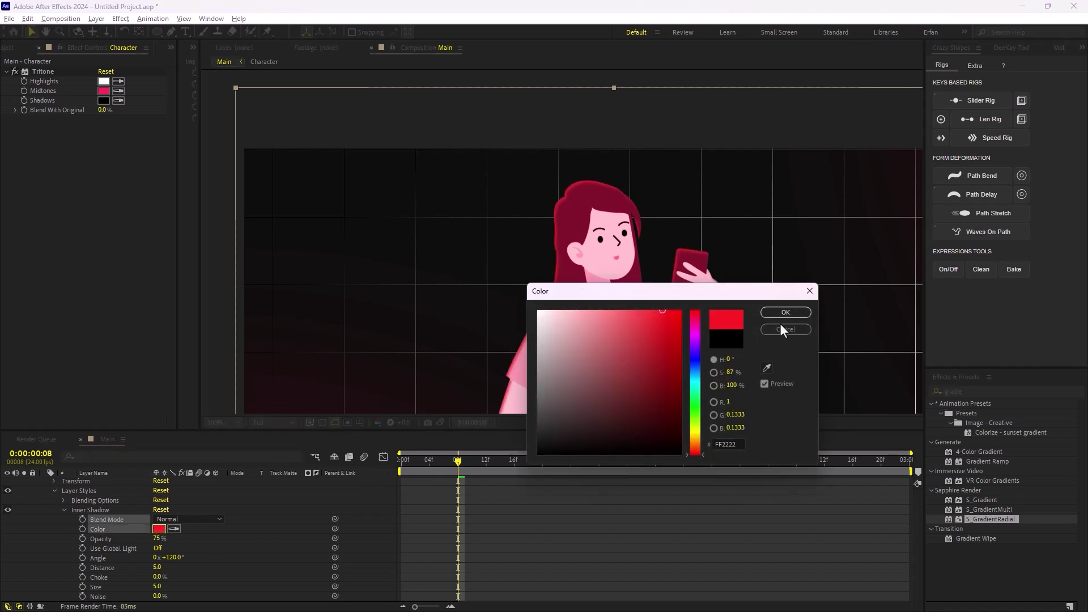
key(Return)
drag(159, 543, 249, 545)
Set the inner shadow's angle to 1x+59° and its size to 15
scroll(232, 561, down, 1)
drag(177, 533, 340, 526)
key(h)
drag(563, 282, 513, 107)
key(v)
click(158, 559)
text(15)
key(Return)
View the whole frame and play back the composition to check the shaded character against the background
scroll(408, 335, down, 2)
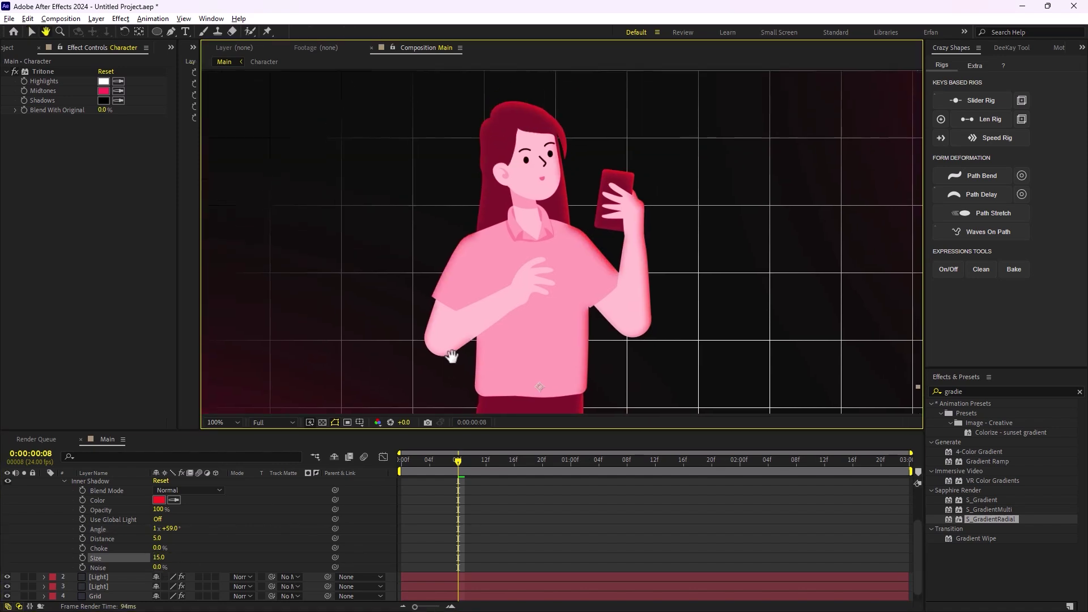
scroll(736, 280, down, 1)
scroll(668, 293, down, 1)
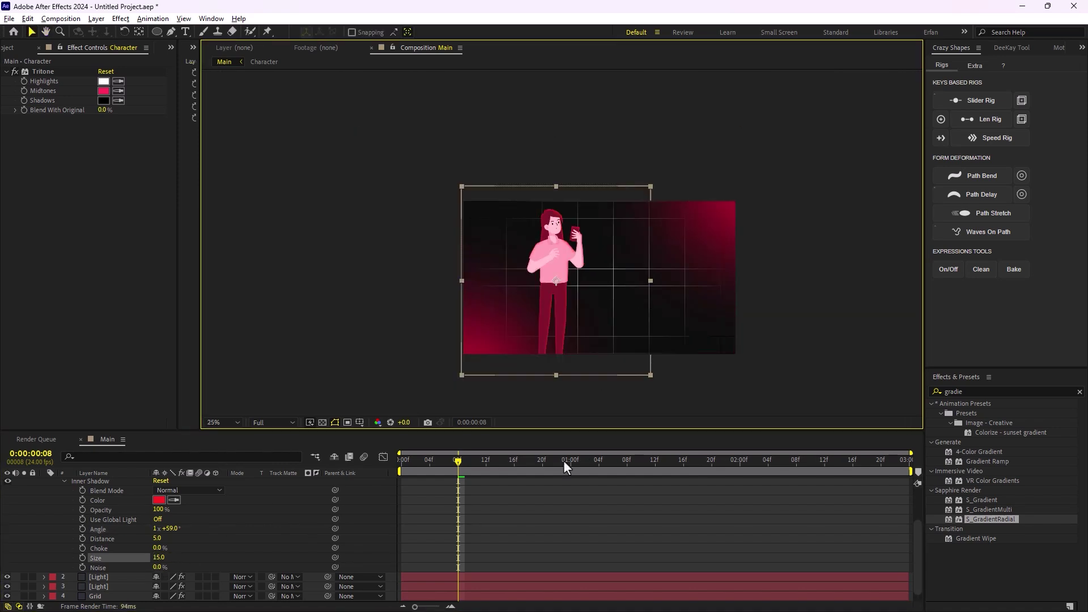
key(space)
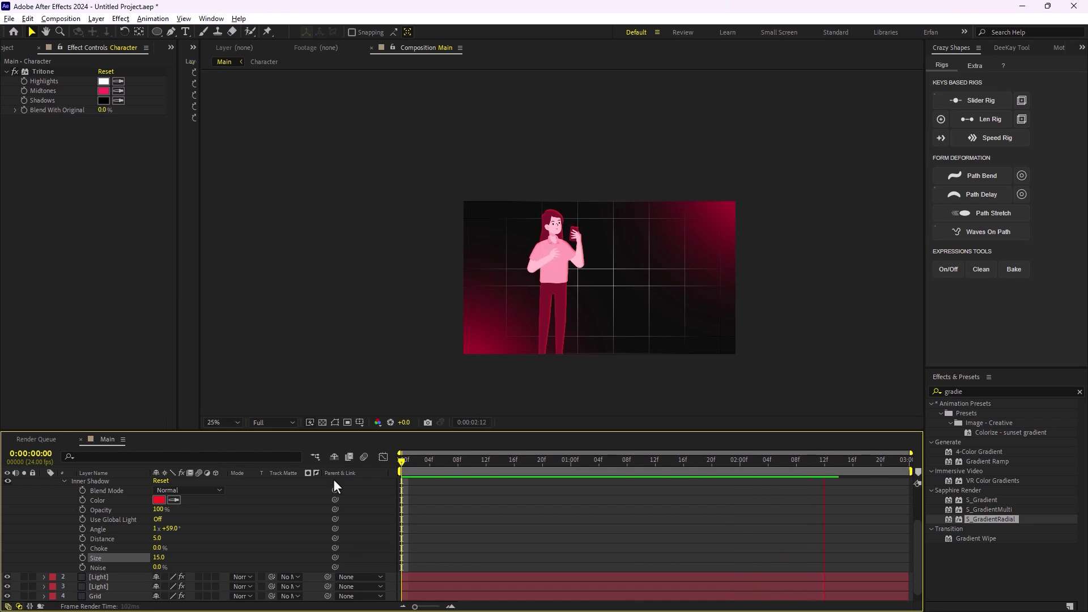
Stop the preview and collapse the expanded properties of all layers in the Main composition
key(space)
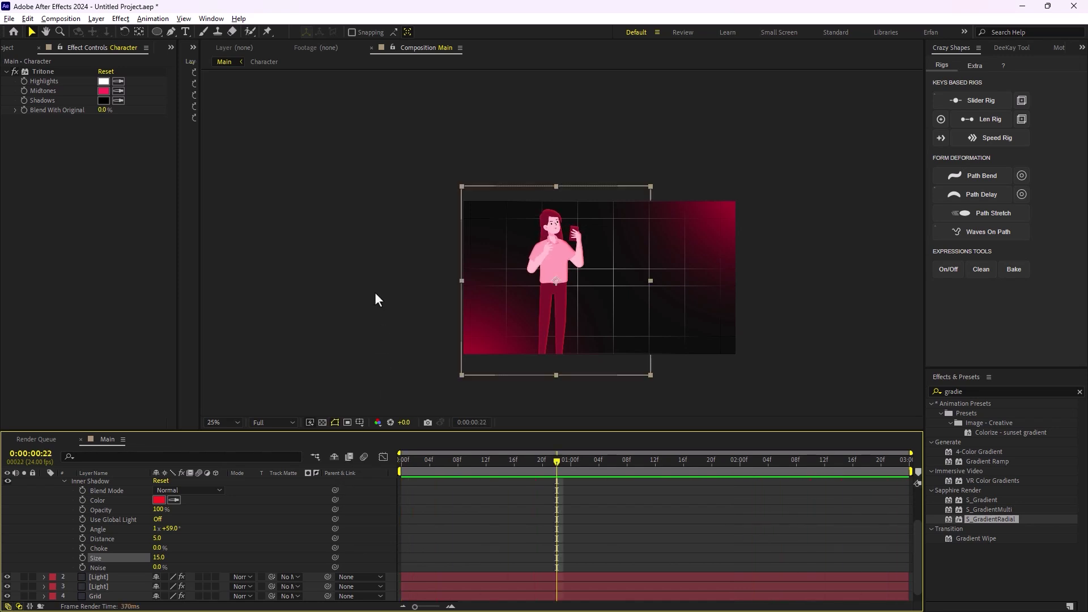
scroll(127, 538, up, 3)
key(ctrl+a)
key(u)
click(127, 537)
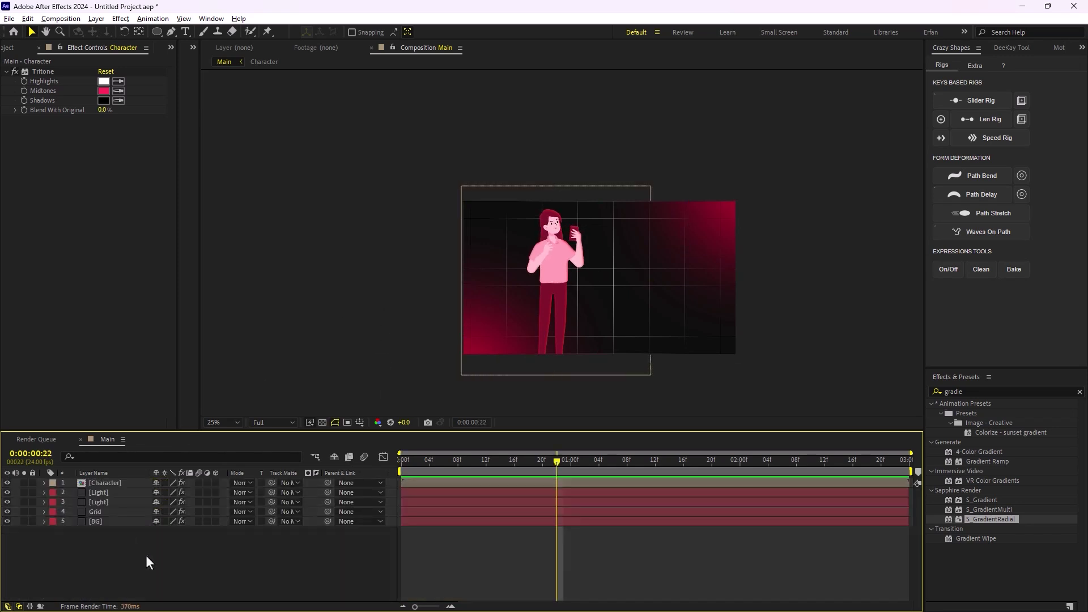
scroll(657, 263, up, 1)
scroll(533, 313, up, 1)
scroll(535, 314, down, 1)
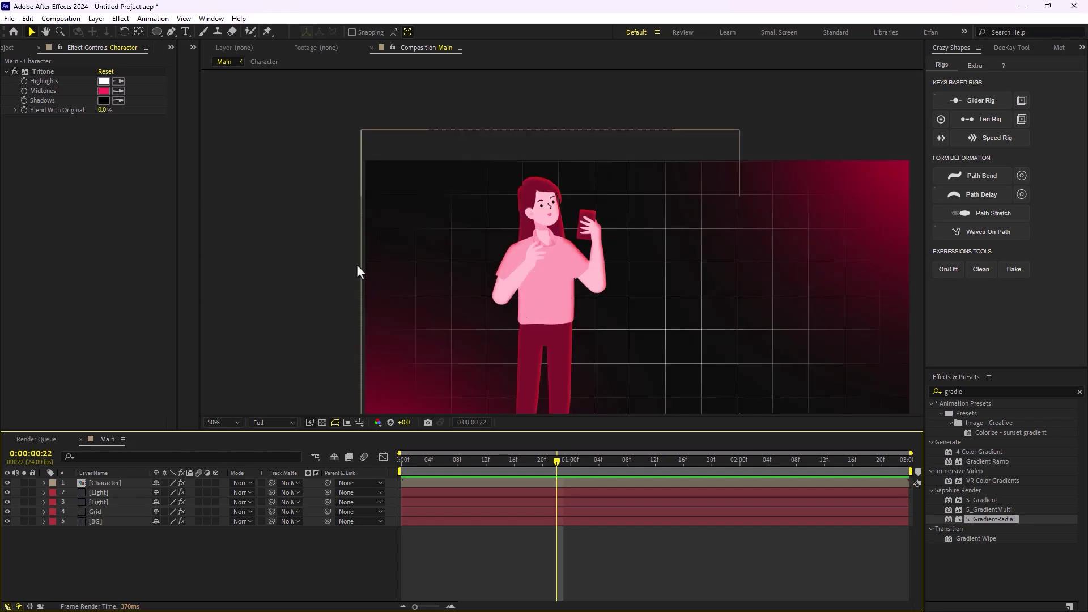
Add the film dust and scratches video as the top layer of Main and preview it from the start
click(12, 48)
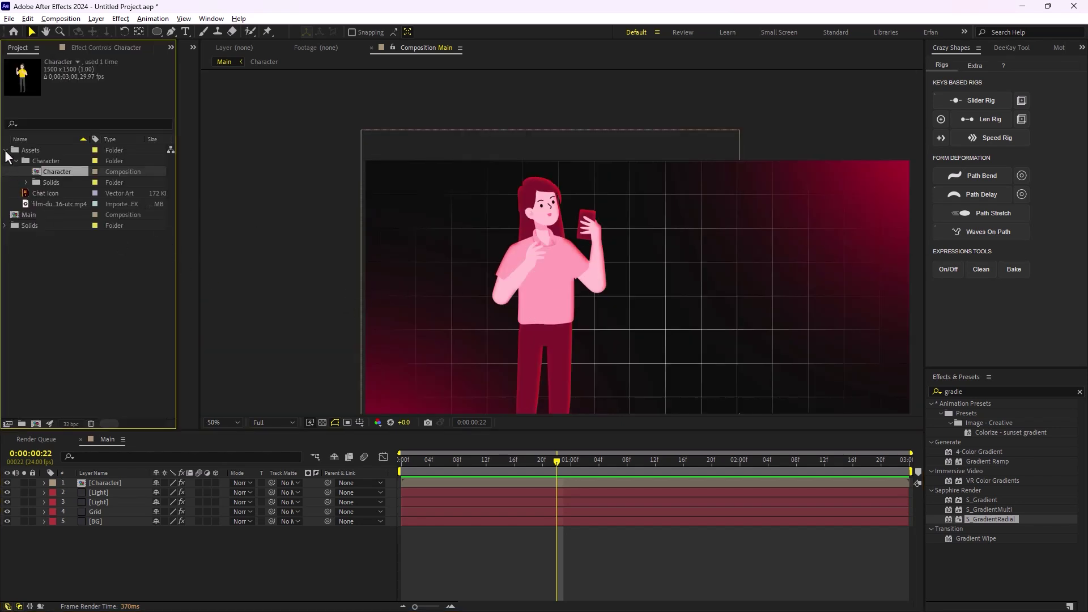
click(53, 204)
drag(68, 205, 107, 481)
scroll(557, 272, down, 1)
drag(558, 460, 399, 460)
key(space)
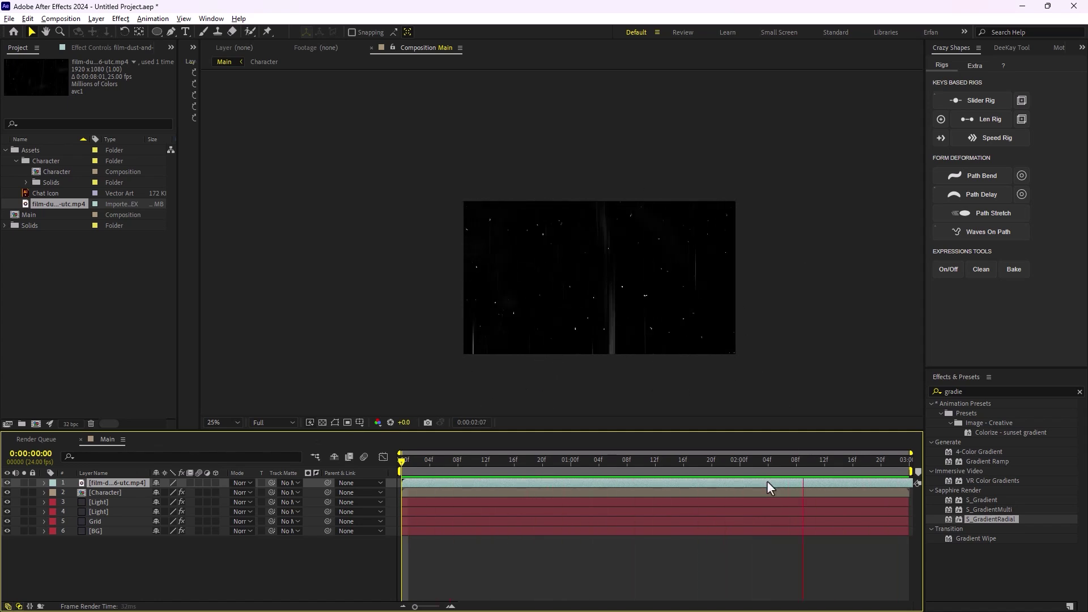
key(space)
drag(841, 475, 381, 466)
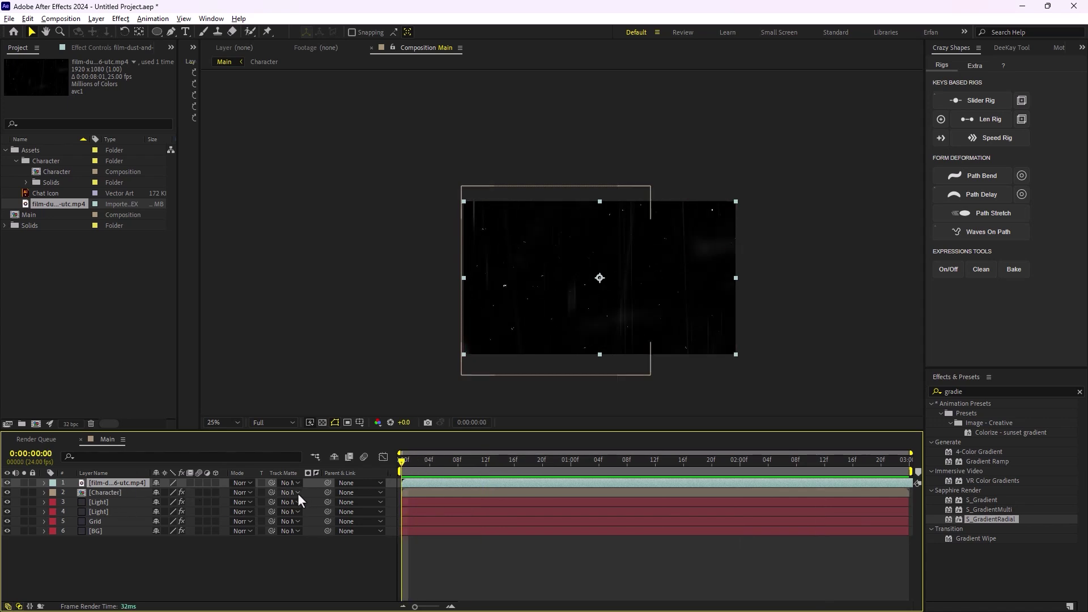
Set the film dust layer's blending mode to Screen and inspect the overlay on the scene
click(246, 492)
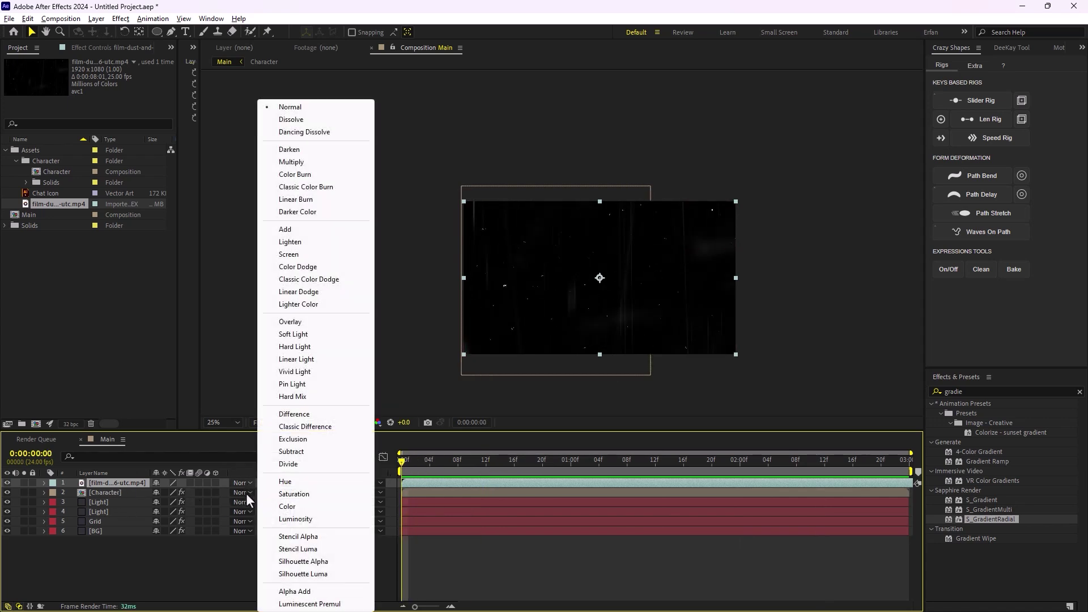
click(305, 257)
scroll(598, 331, up, 2)
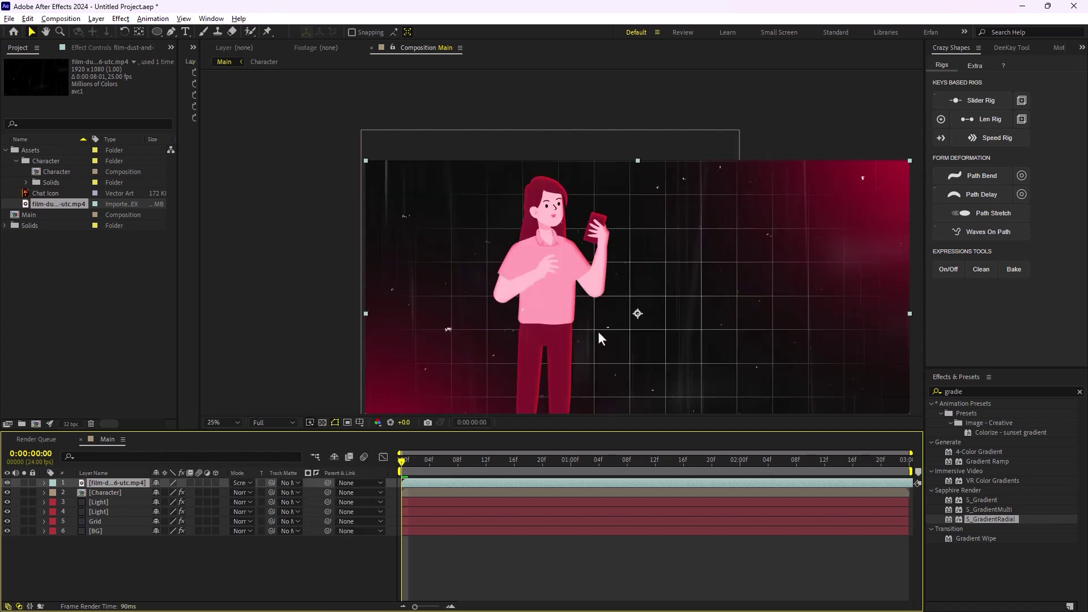
scroll(597, 331, down, 2)
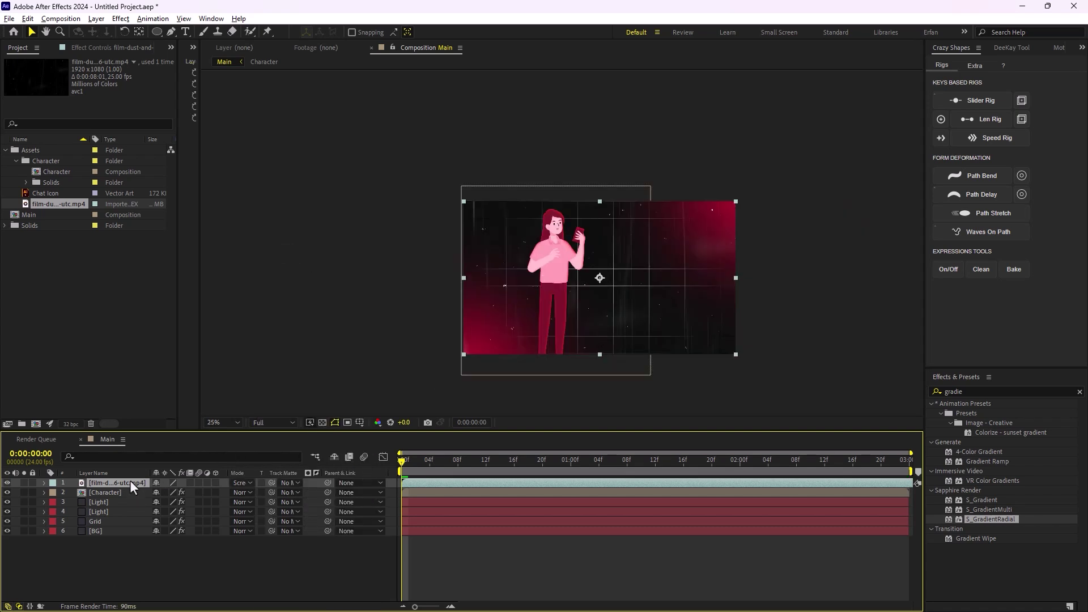
Apply Posterize Time to the film dust layer with a frame rate of 18 and preview the result
key(ctrl+space)
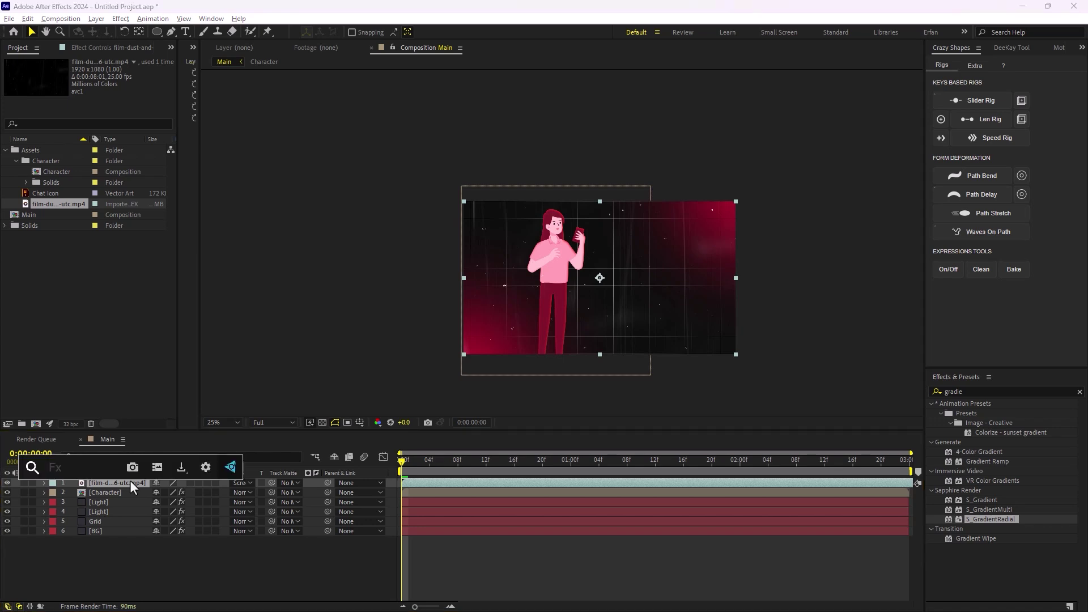
text(pos)
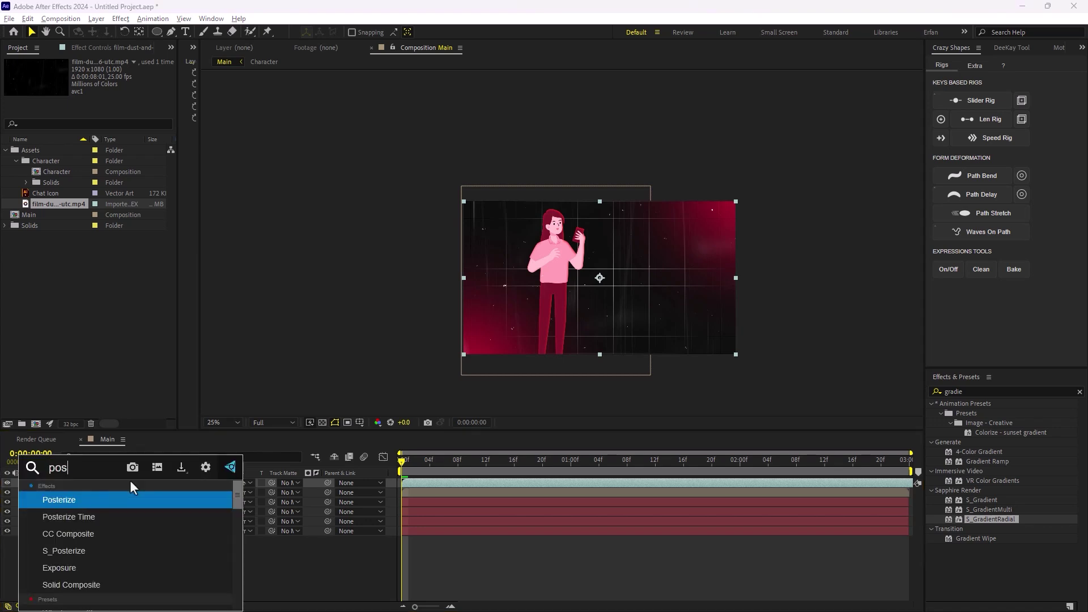
key(Down)
key(Return)
click(107, 83)
text(18)
key(Return)
key(space)
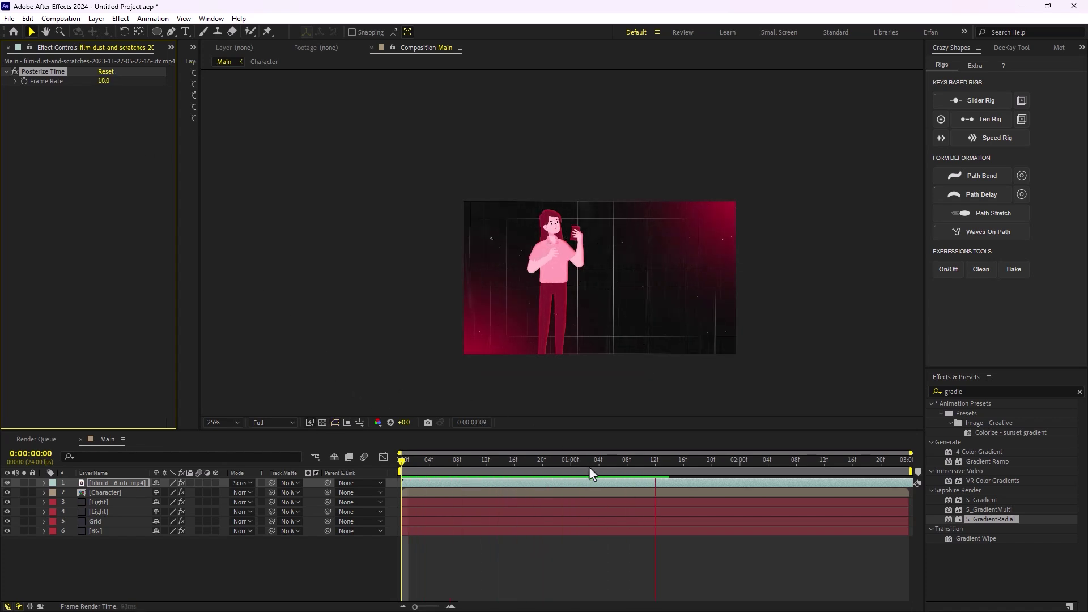
Add a Curves effect to the film dust layer, pull the RGB curve's midtones down, and preview the darkened dust
key(ctrl+space)
text(cur)
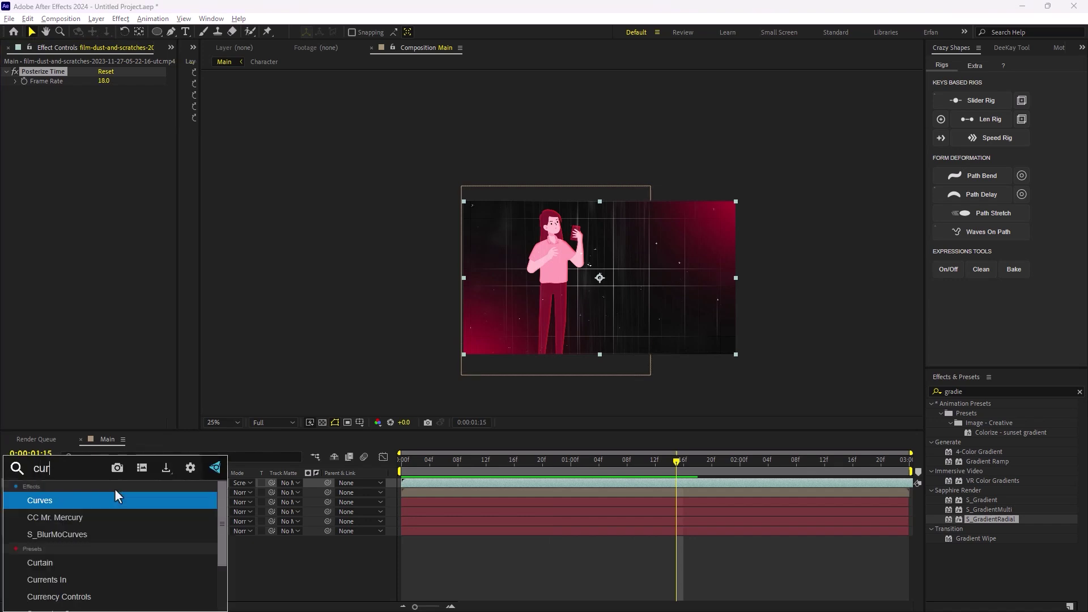
key(Return)
drag(98, 216, 115, 221)
key(period)
key(period)
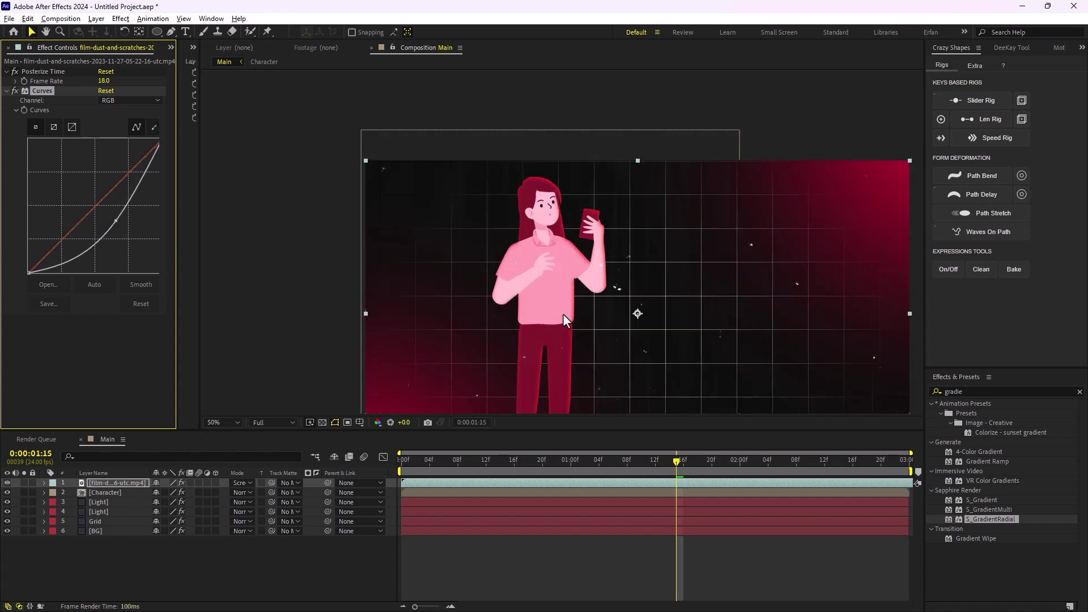
scroll(563, 312, down, 2)
key(space)
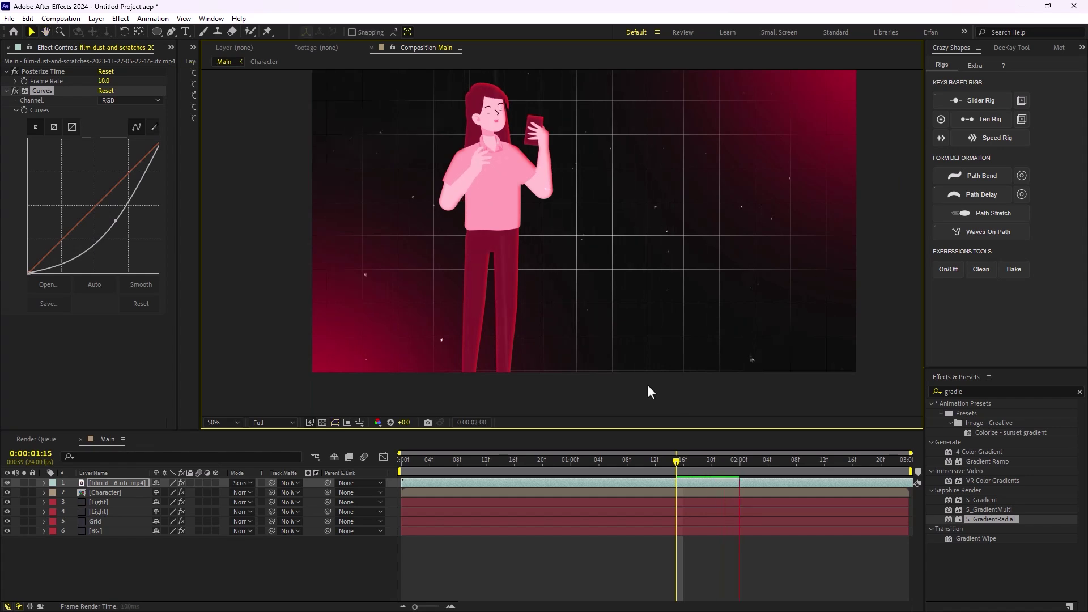
key(comma)
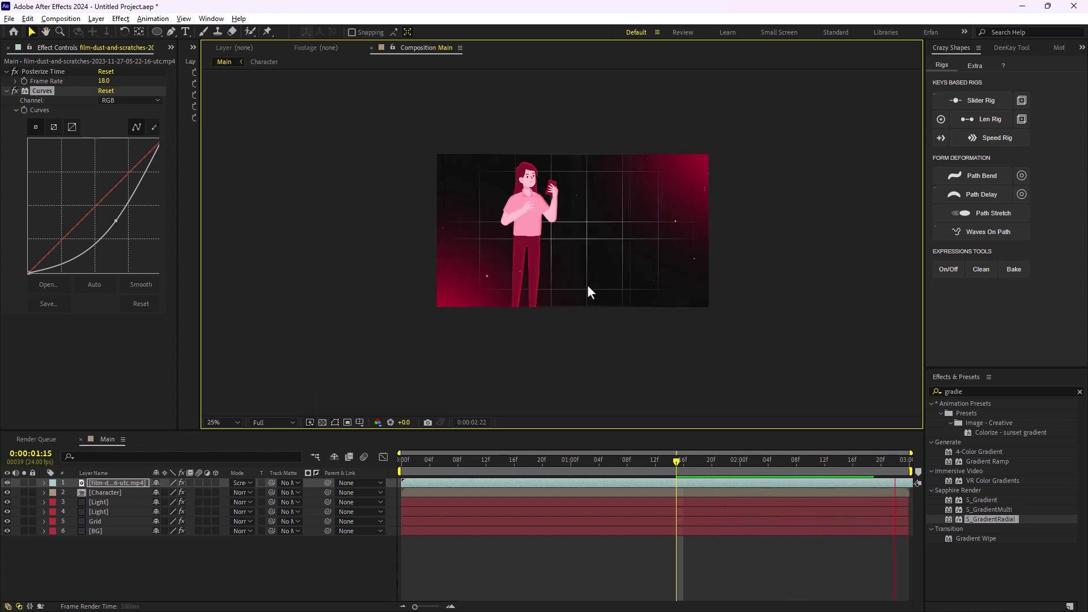
key(space)
Move the film dust layer below both Light layers, directly above Grid, and check the playback
drag(120, 484, 124, 515)
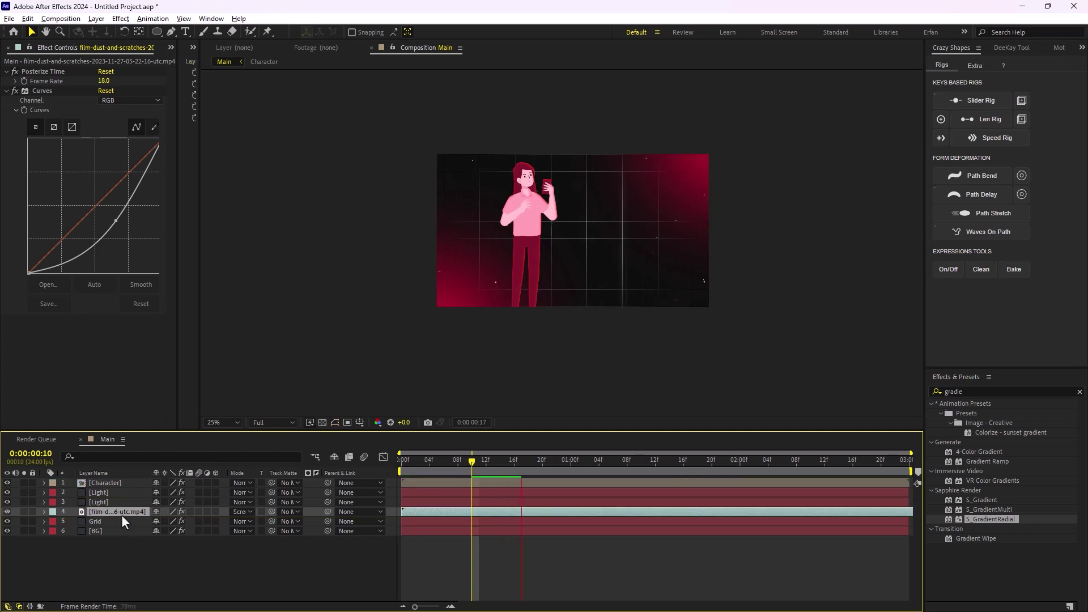
key(period)
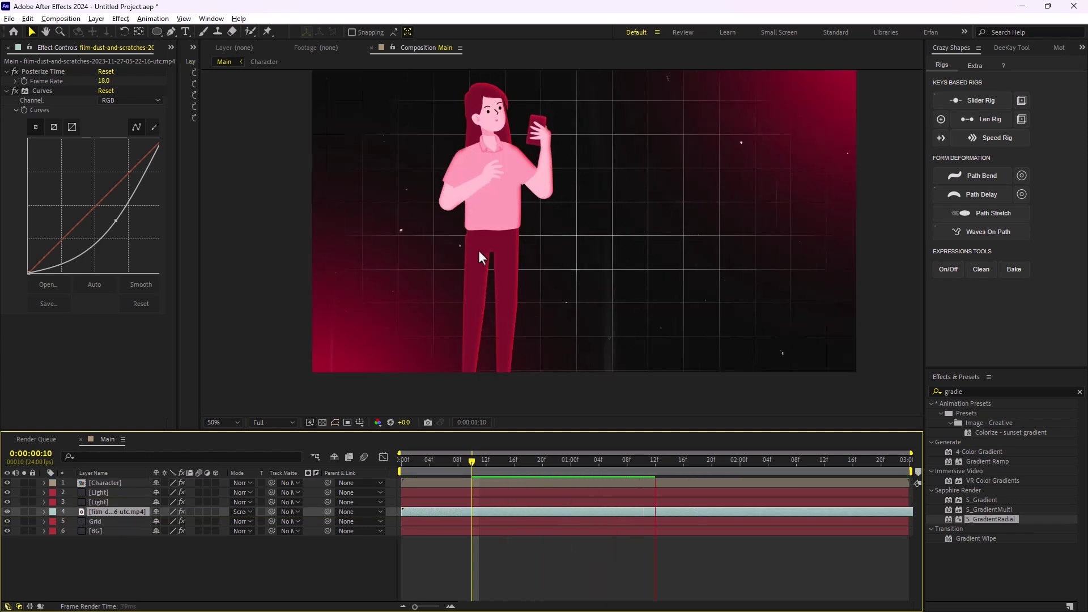
key(comma)
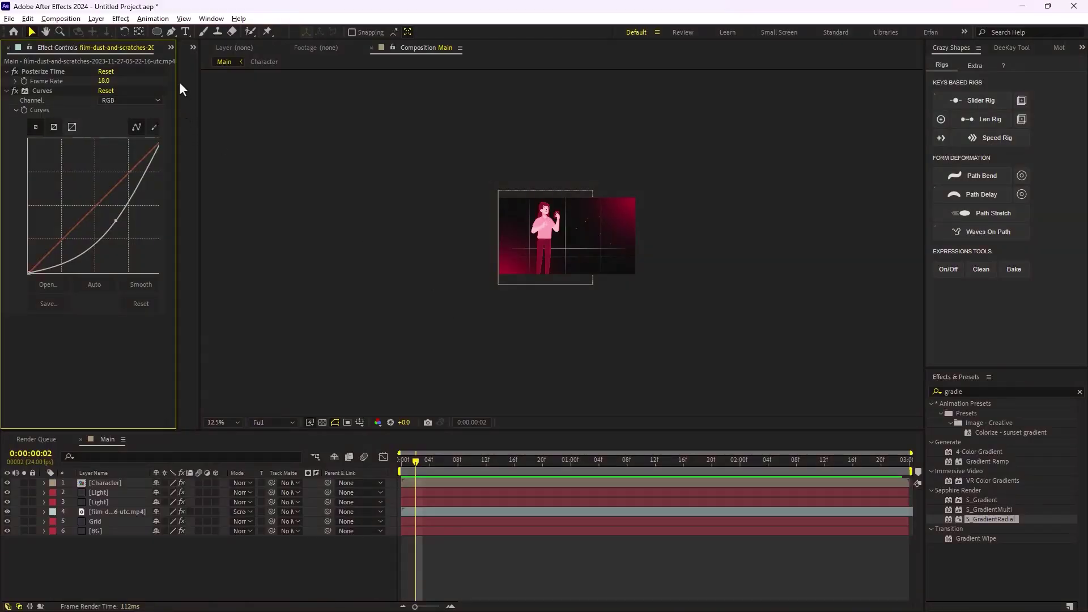
Add Chat Icon as the top layer, scale it to 31%, and move it to the empty area beside the character
click(170, 48)
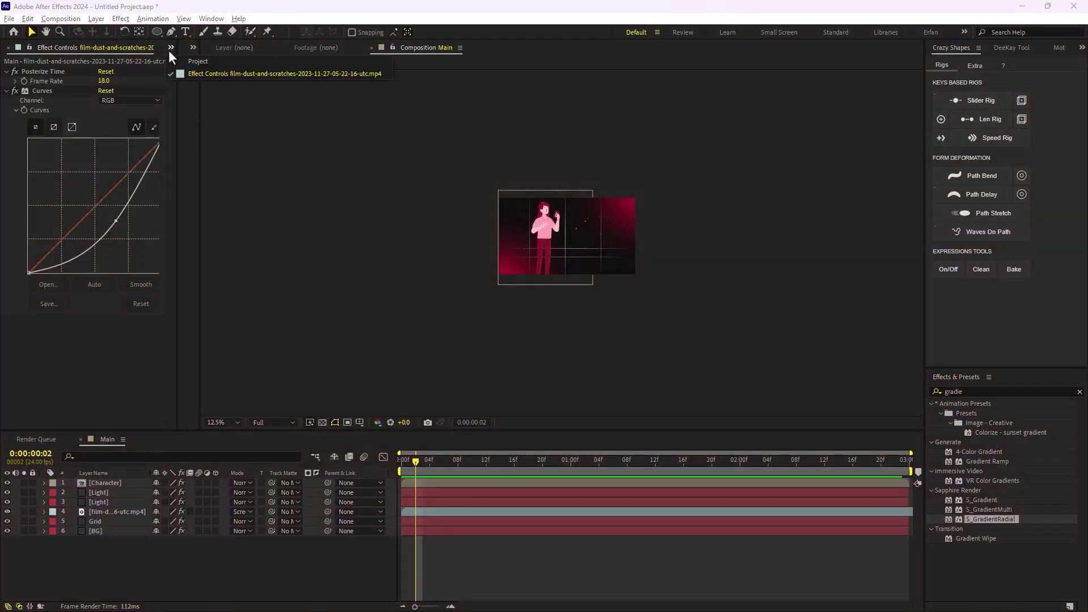
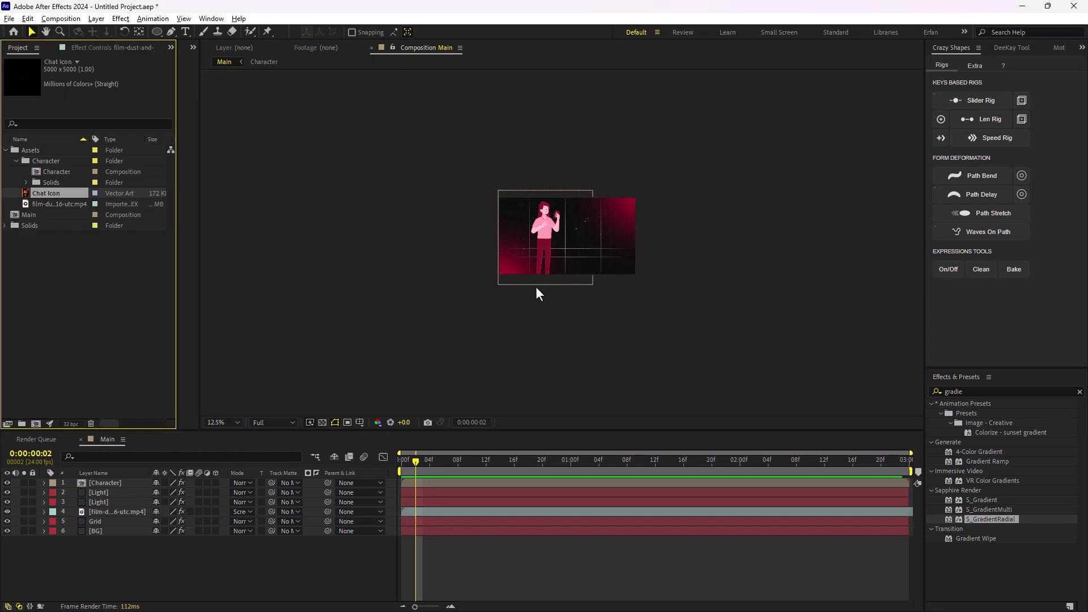
scroll(536, 287, up, 2)
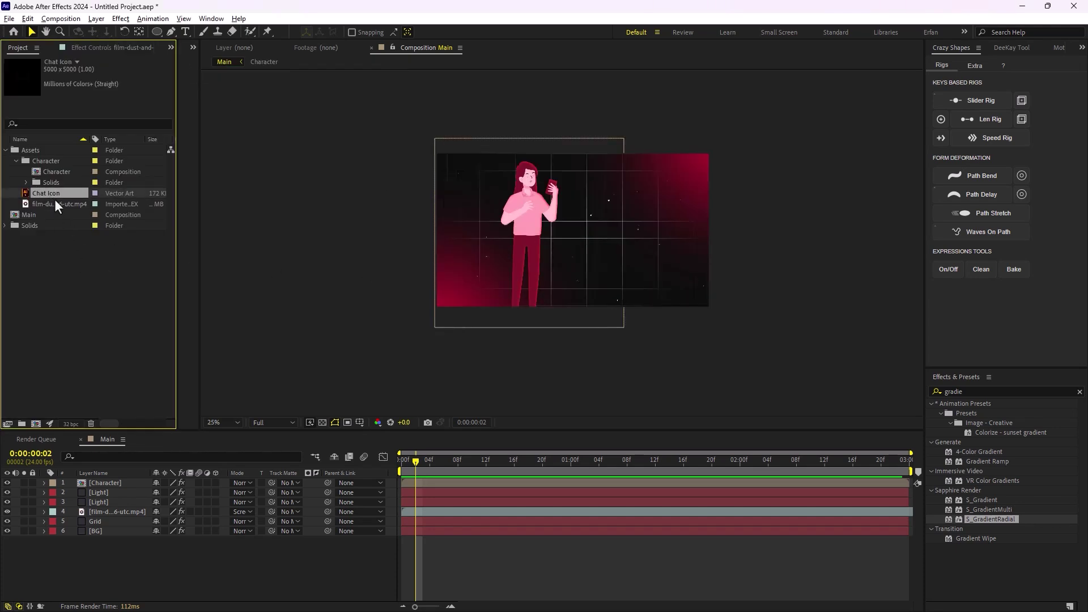
drag(54, 198, 135, 497)
scroll(558, 292, down, 1)
key(s)
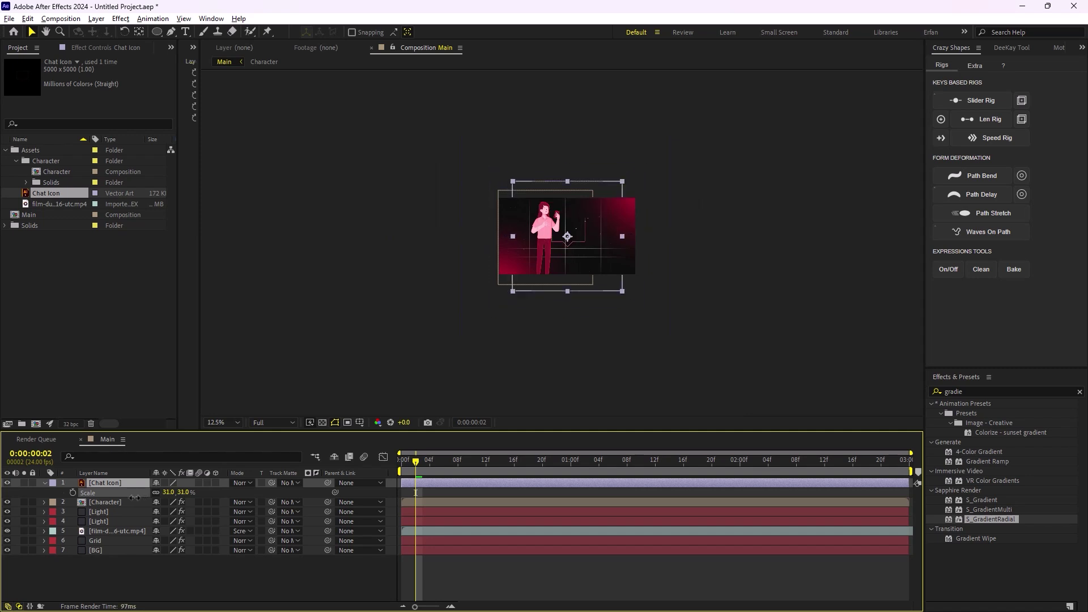
key(period)
drag(583, 224, 636, 226)
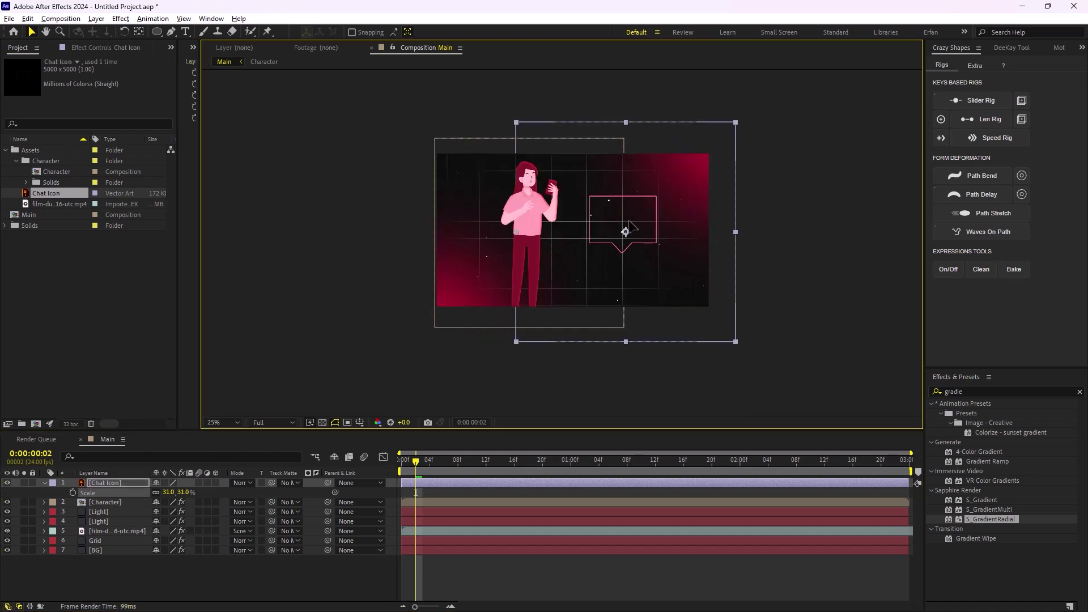
Create shapes from the Chat Icon vector layer and delete the original Chat Icon layer
right_click(108, 483)
mouse_move(203, 378)
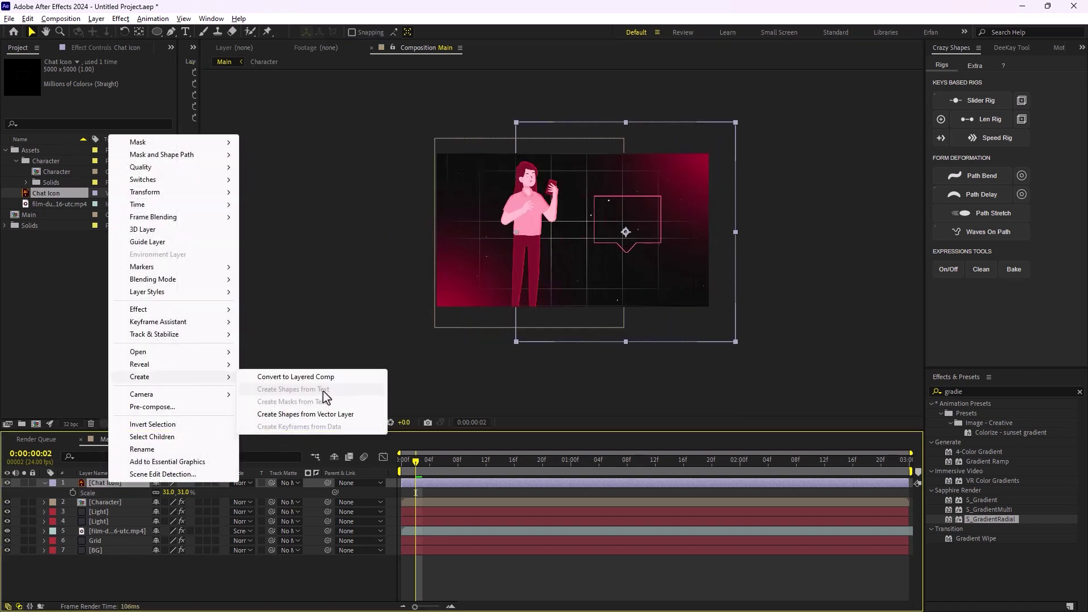
click(312, 417)
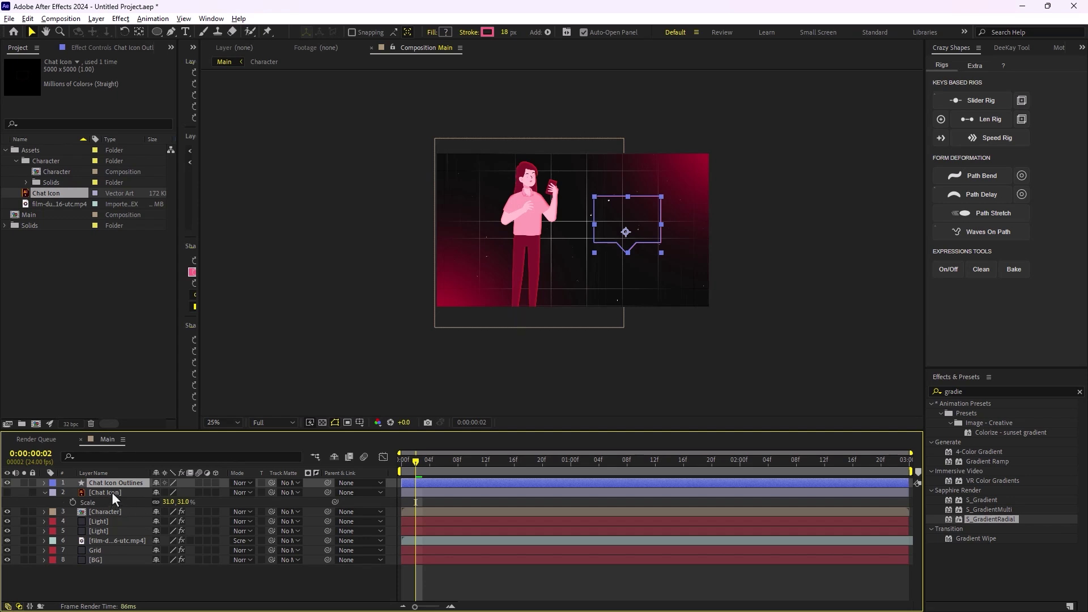
click(111, 492)
key(Delete)
key(period)
key(period)
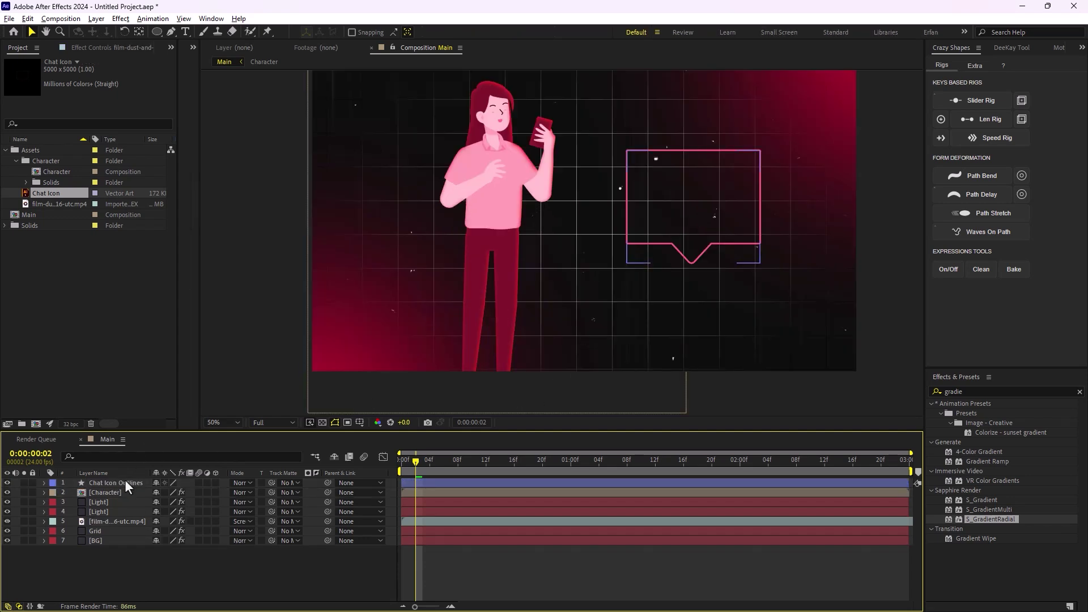
Apply the S_GradientMulti effect to the Chat Icon Outlines layer
click(124, 482)
click(979, 393)
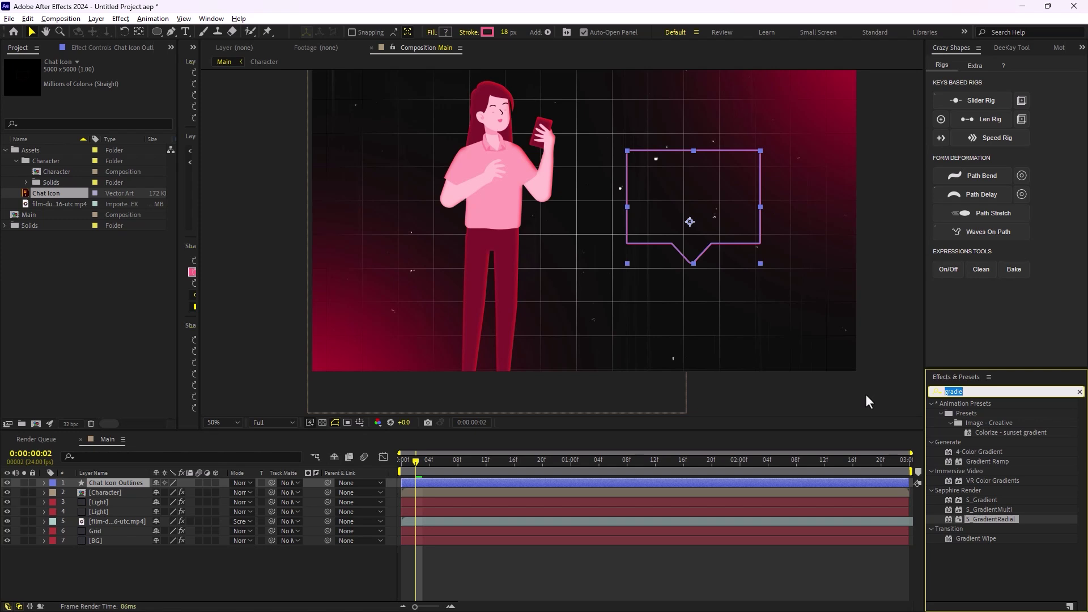
text(grad)
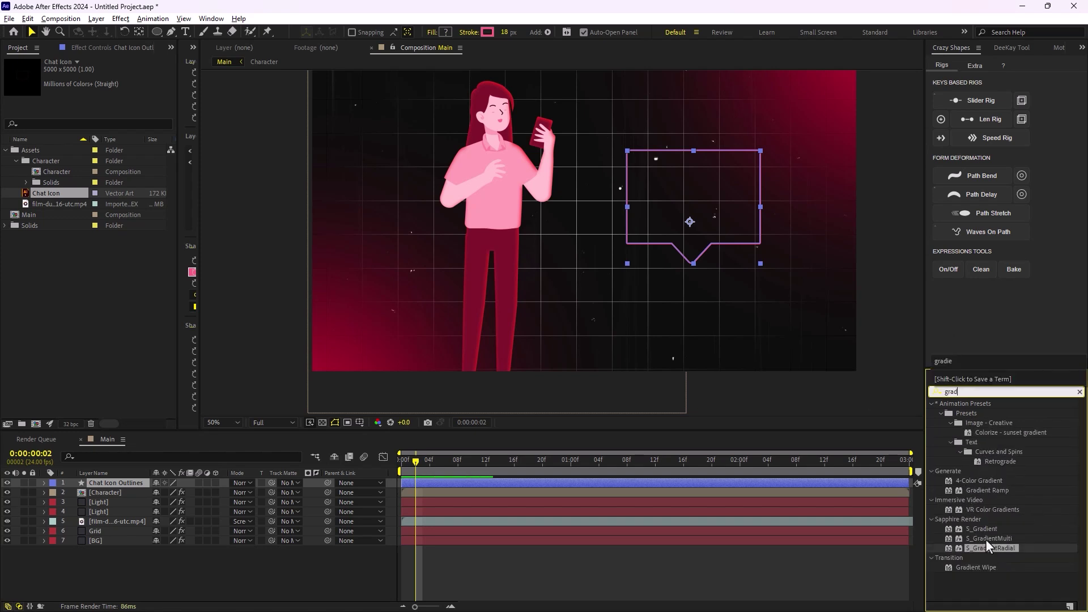
drag(985, 539, 130, 485)
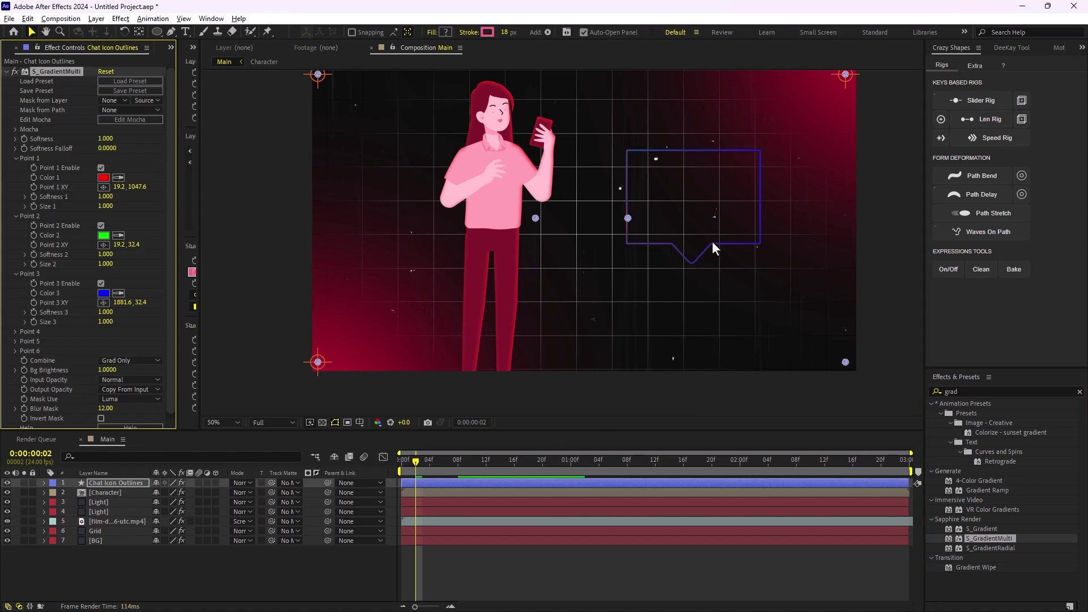
Move gradient points 2 and 3 to the chat bubble's upper-left and upper-right corners, and point 1 to its lower-left corner
scroll(553, 233, down, 2)
drag(556, 185, 595, 197)
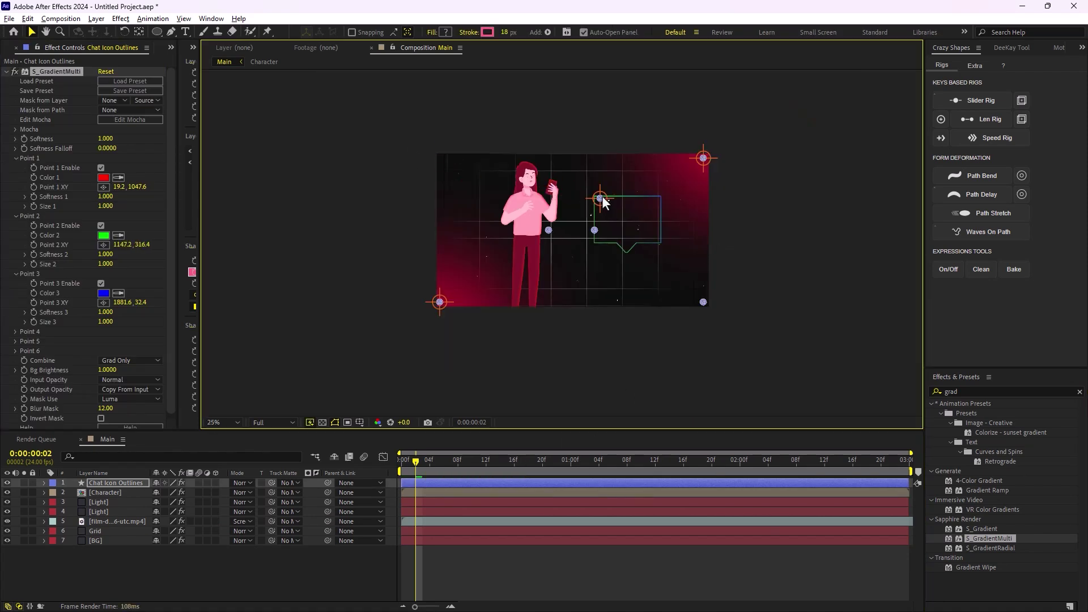
drag(704, 158, 689, 177)
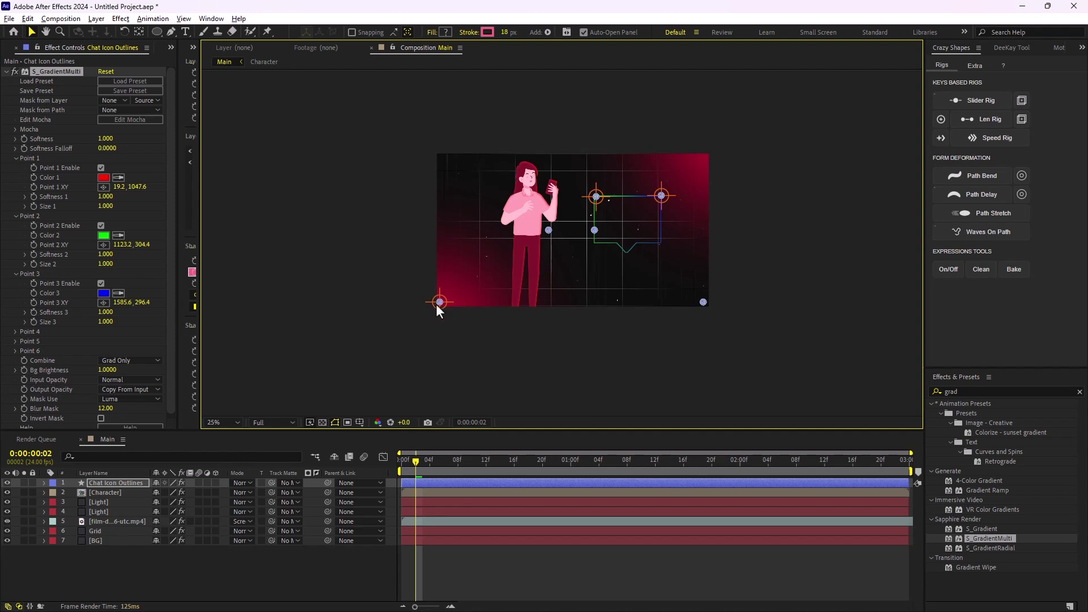
drag(437, 303, 588, 240)
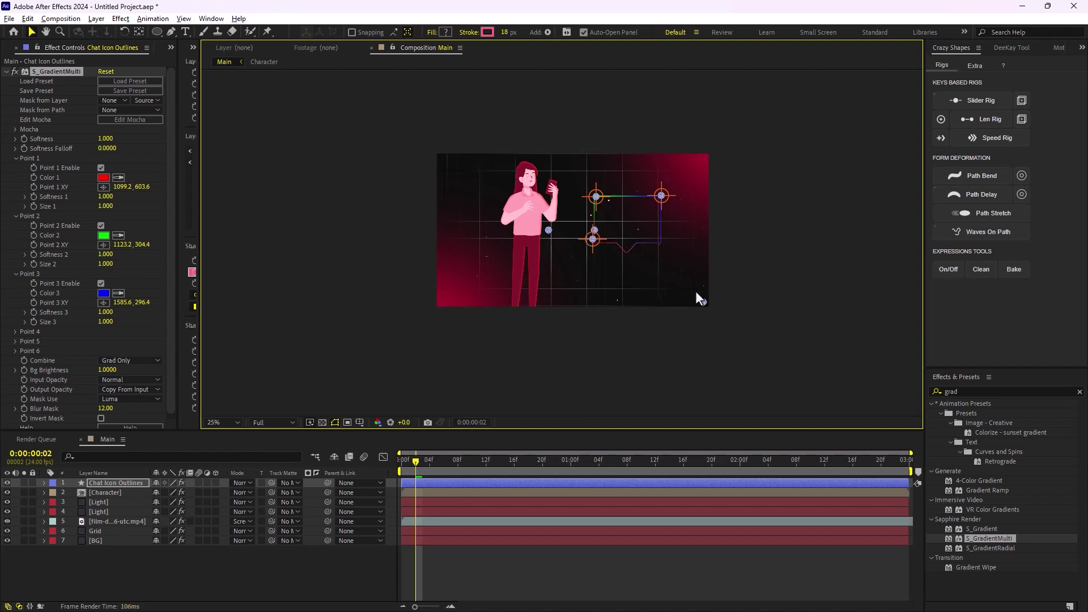
Move gradient point 4 to the chat bubble's lower-right corner
scroll(634, 253, up, 2)
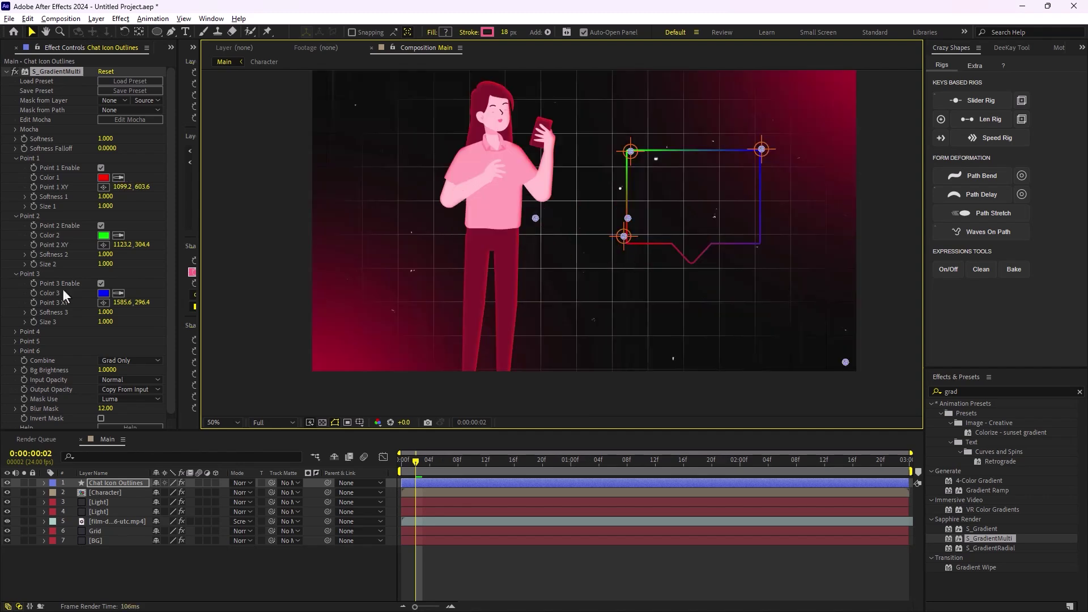
scroll(84, 282, down, 1)
click(16, 327)
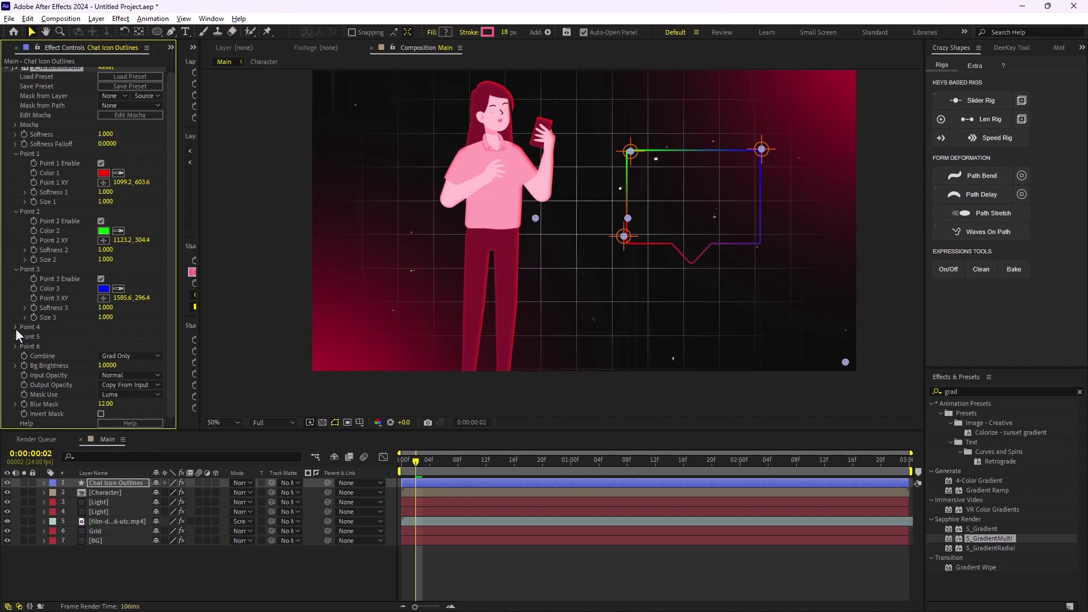
scroll(604, 289, down, 2)
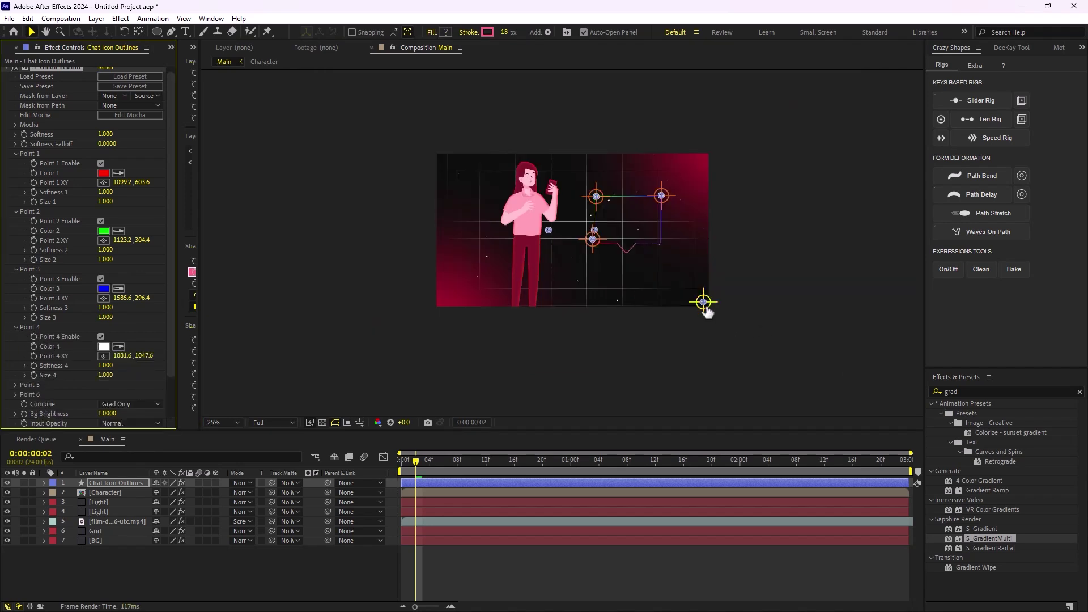
drag(704, 302, 663, 249)
key(period)
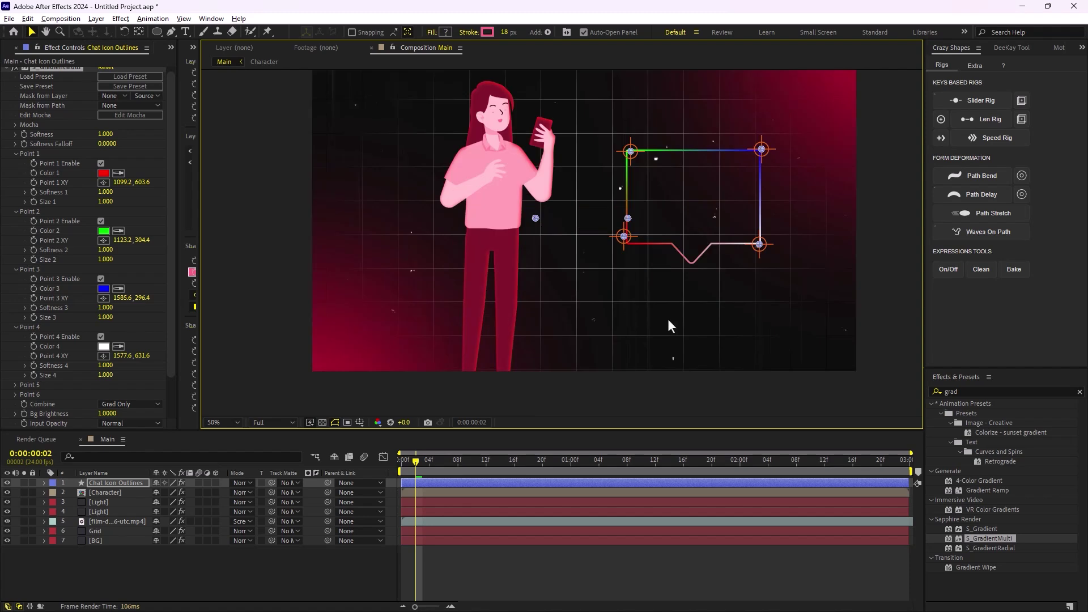
Set the gradient's Color 2 to a slightly dark red, about DB0909
click(103, 230)
click(767, 368)
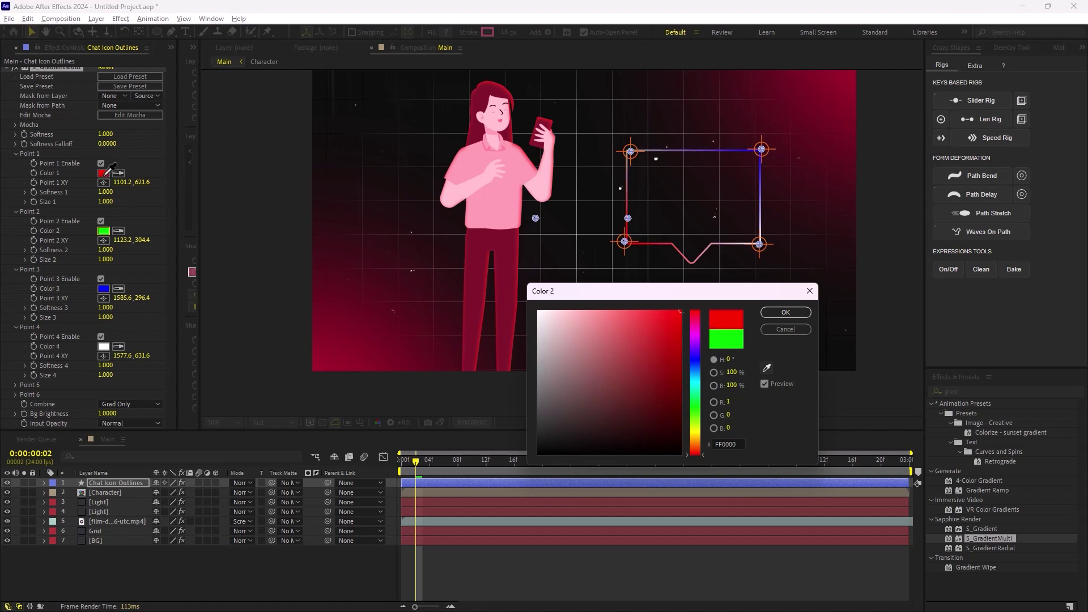
click(654, 312)
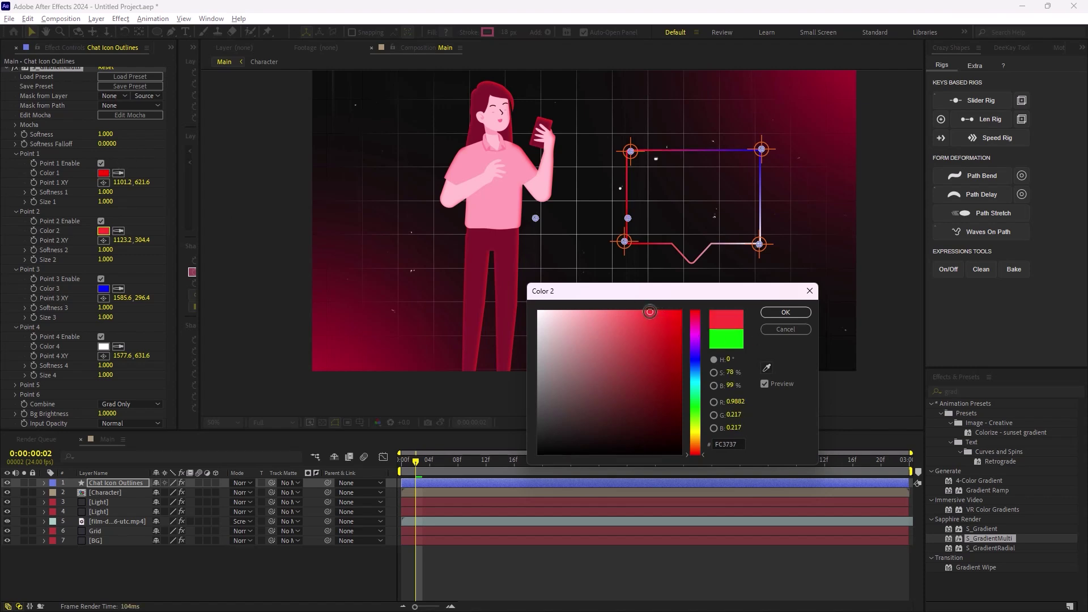
mouse_move(654, 312)
mouse_down()
mouse_move(666, 310)
mouse_move(676, 334)
mouse_up()
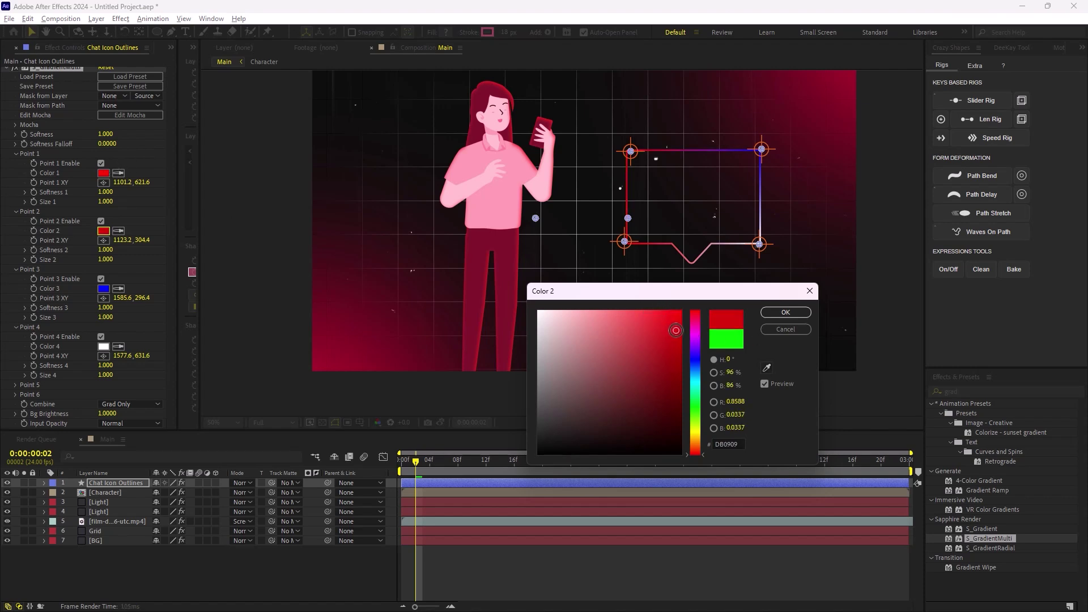
click(785, 312)
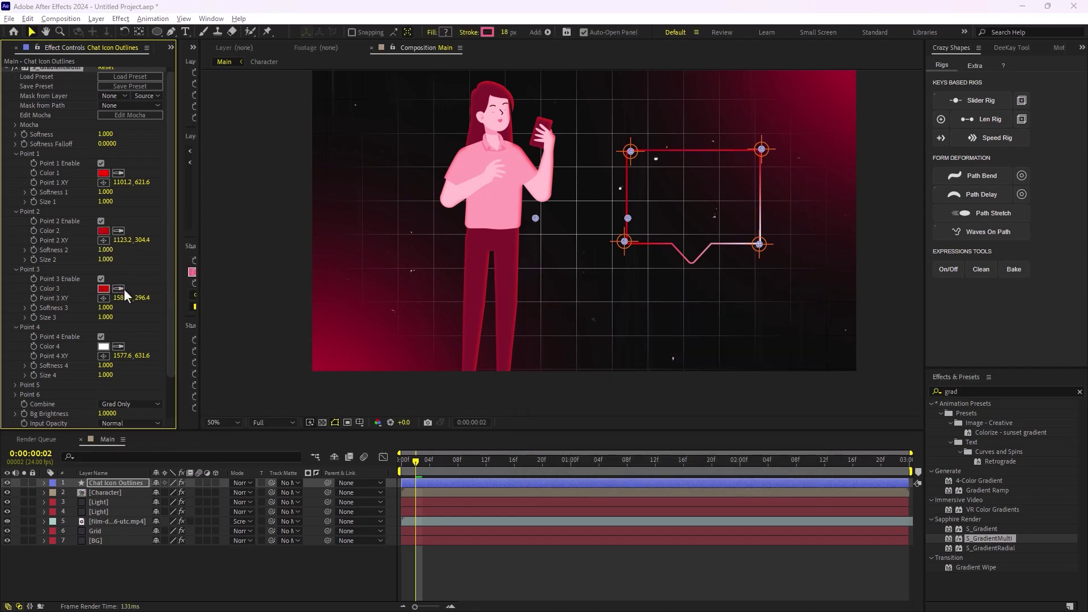
Shift the gradient's Color 3 to a brighter crimson, about F40633
click(103, 289)
click(693, 323)
drag(677, 335, 678, 316)
click(694, 314)
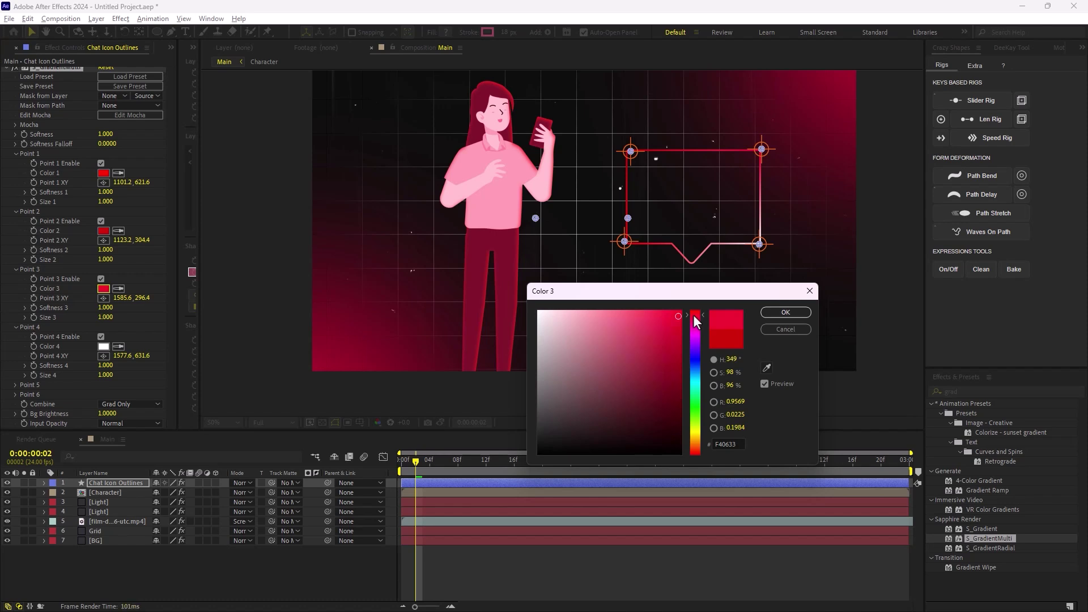
click(678, 316)
click(785, 313)
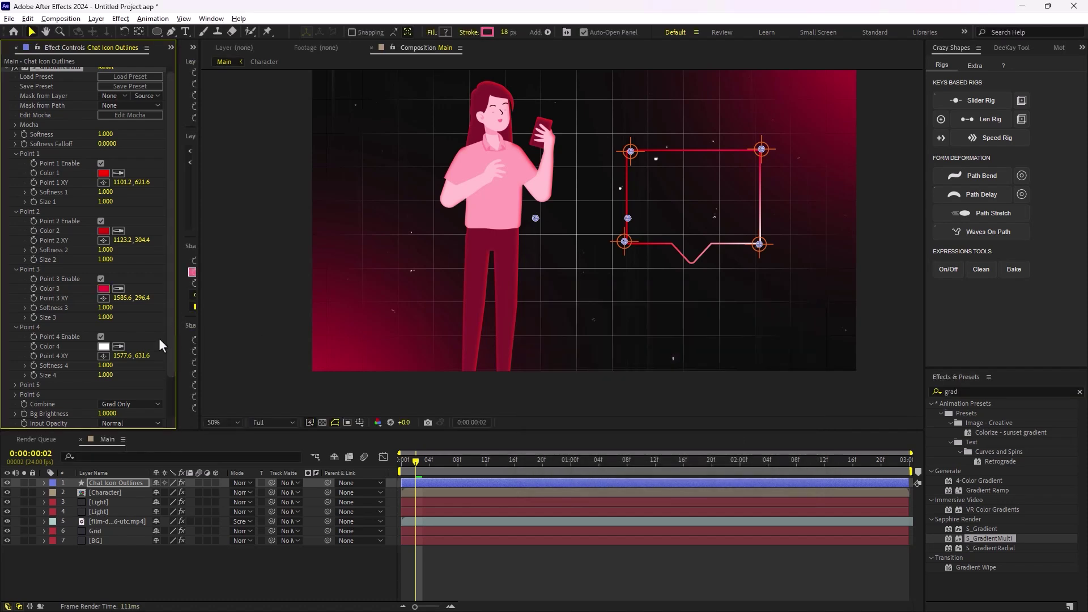
Sample Color 3 for the gradient's Color 4, shift it to a bright magenta, about FE20D7, and deselect the layer
click(118, 347)
click(103, 288)
click(103, 346)
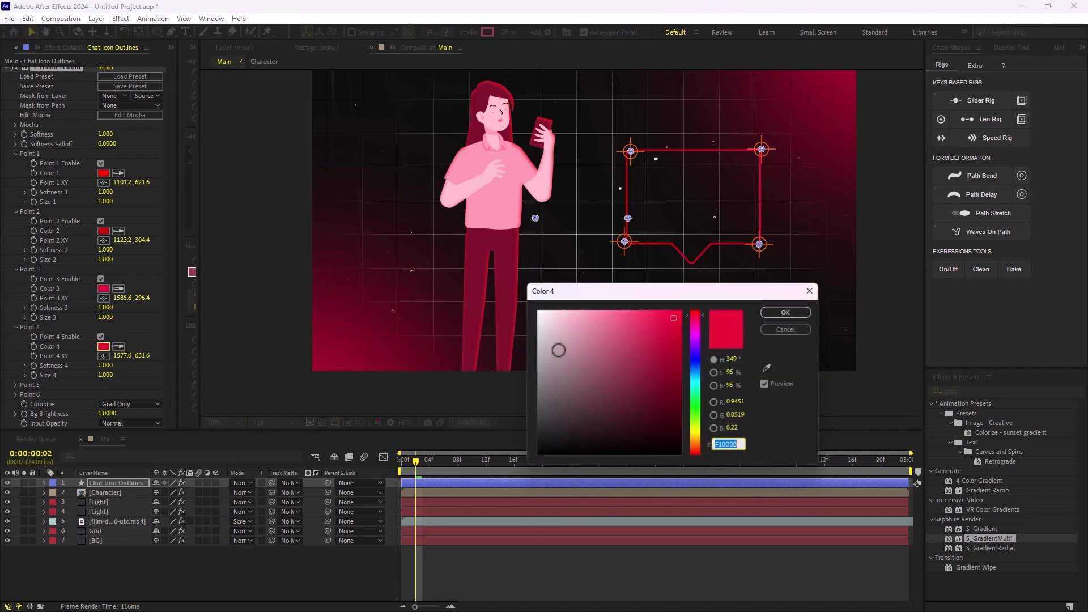
mouse_move(643, 325)
mouse_down()
mouse_move(643, 316)
mouse_move(650, 326)
mouse_up()
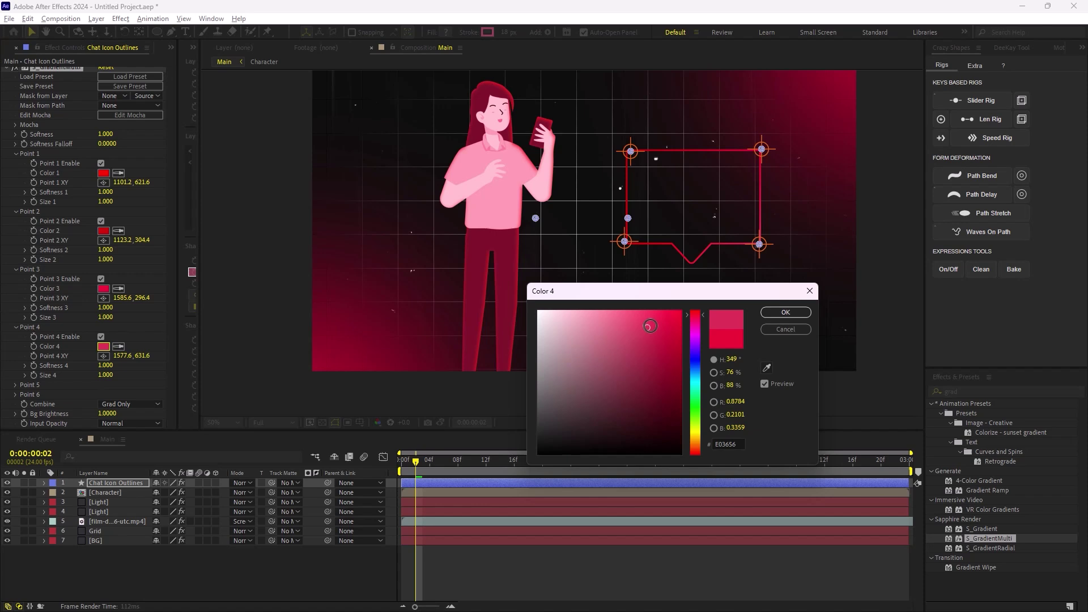
click(693, 319)
click(671, 317)
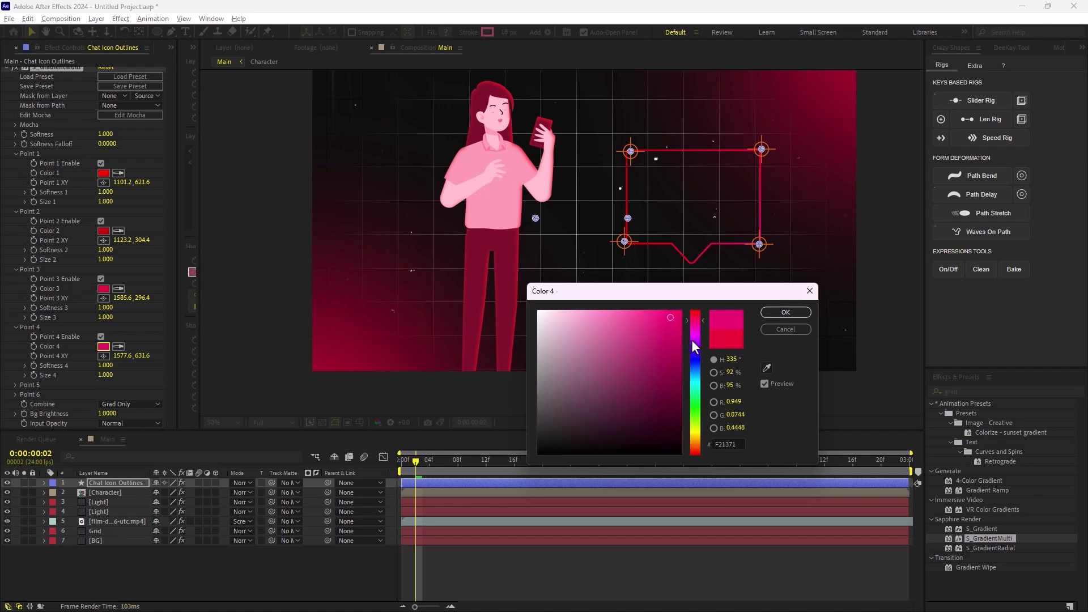
click(693, 334)
click(663, 310)
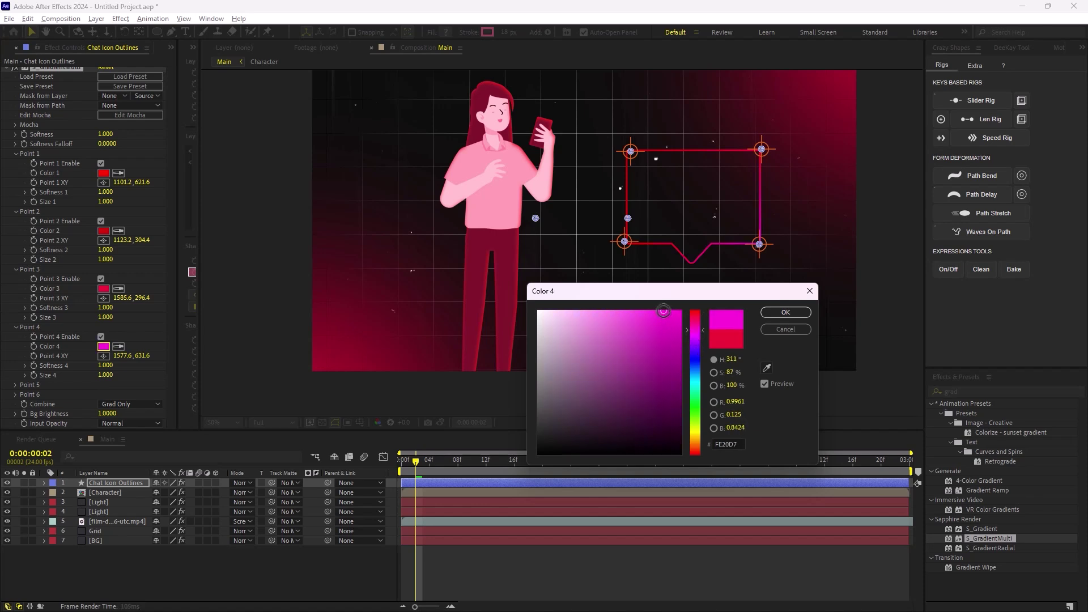
click(784, 313)
click(524, 580)
key(comma)
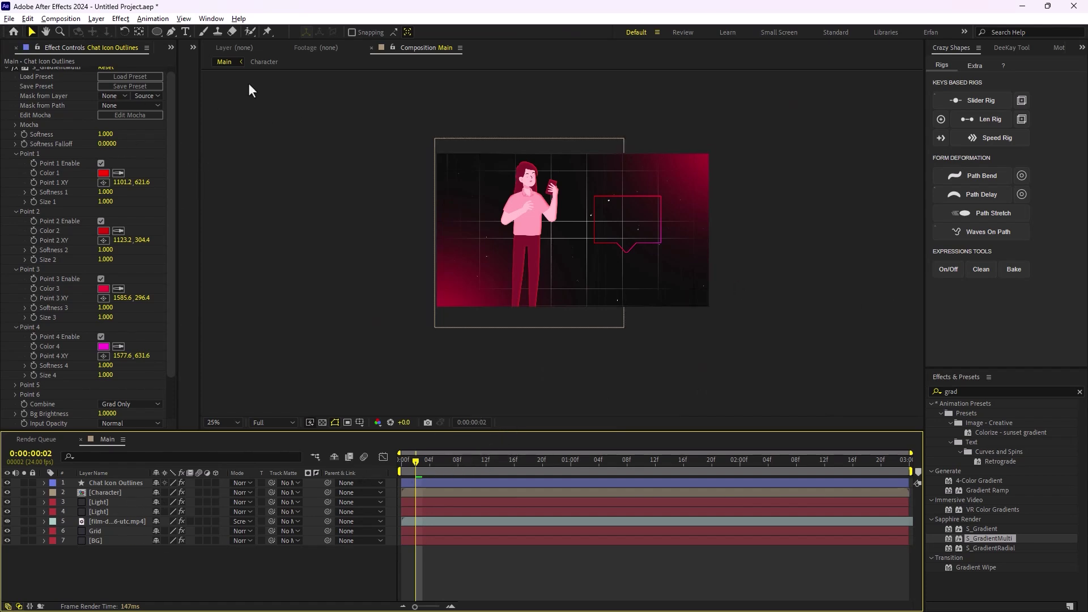
Add a text layer reading 0 and center it inside the chat bubble
click(186, 32)
click(626, 225)
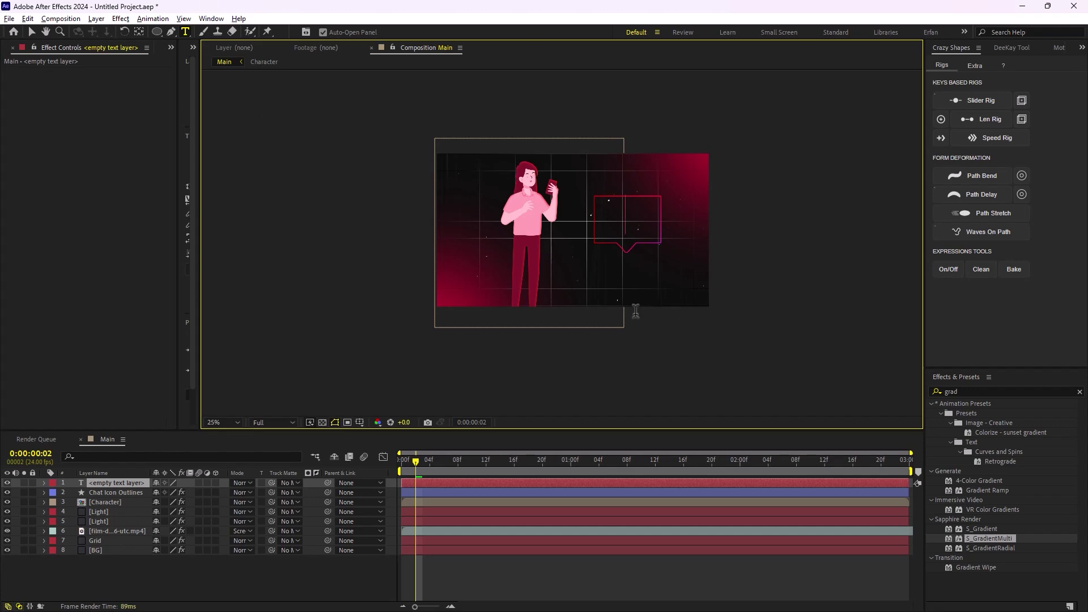
text(0)
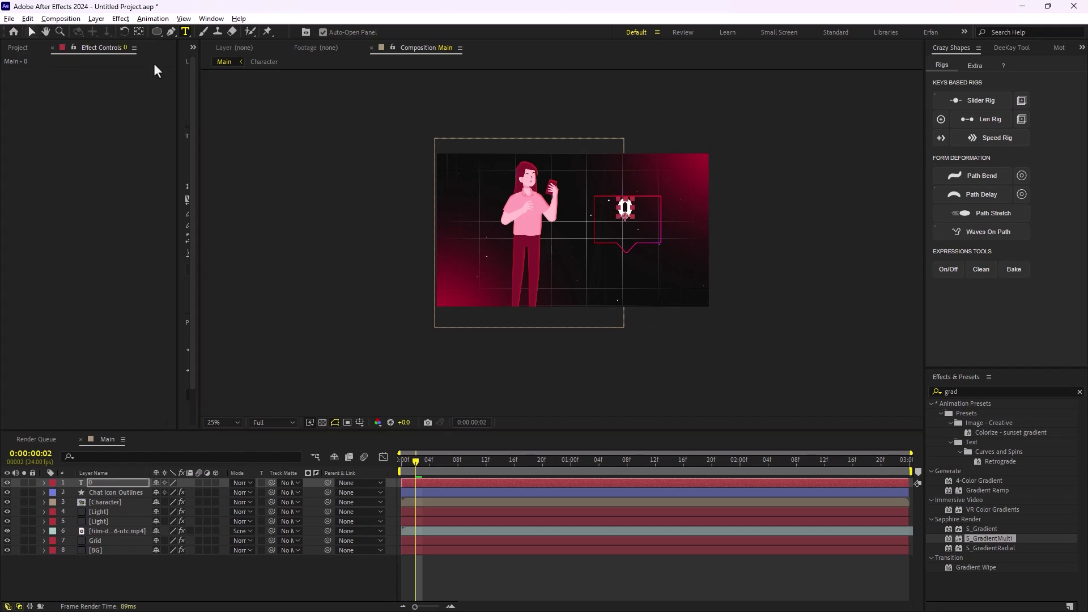
key(Escape)
key(period)
key(v)
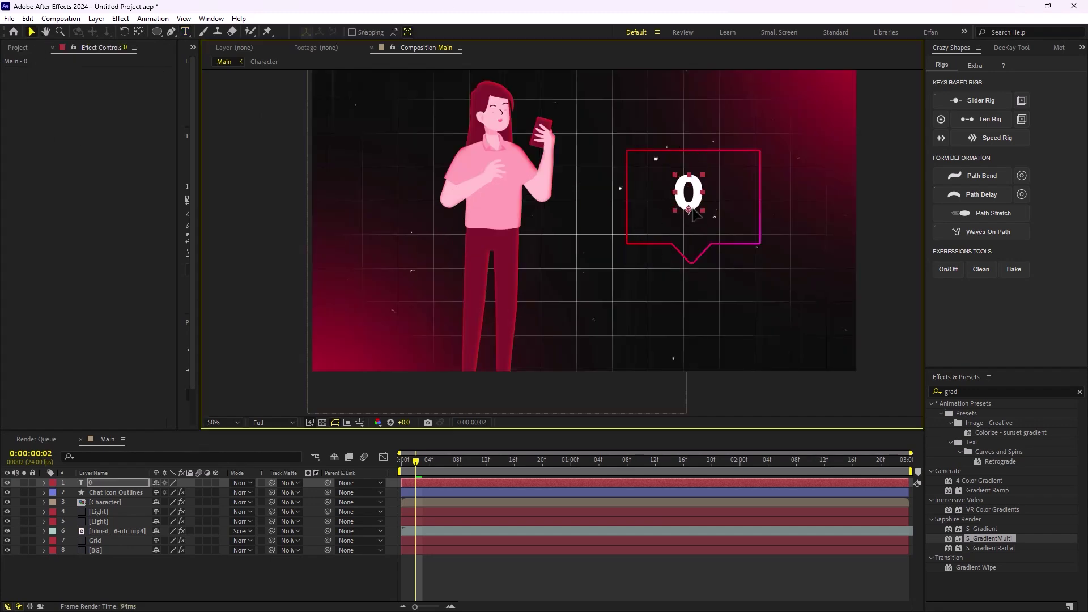
drag(692, 211, 695, 215)
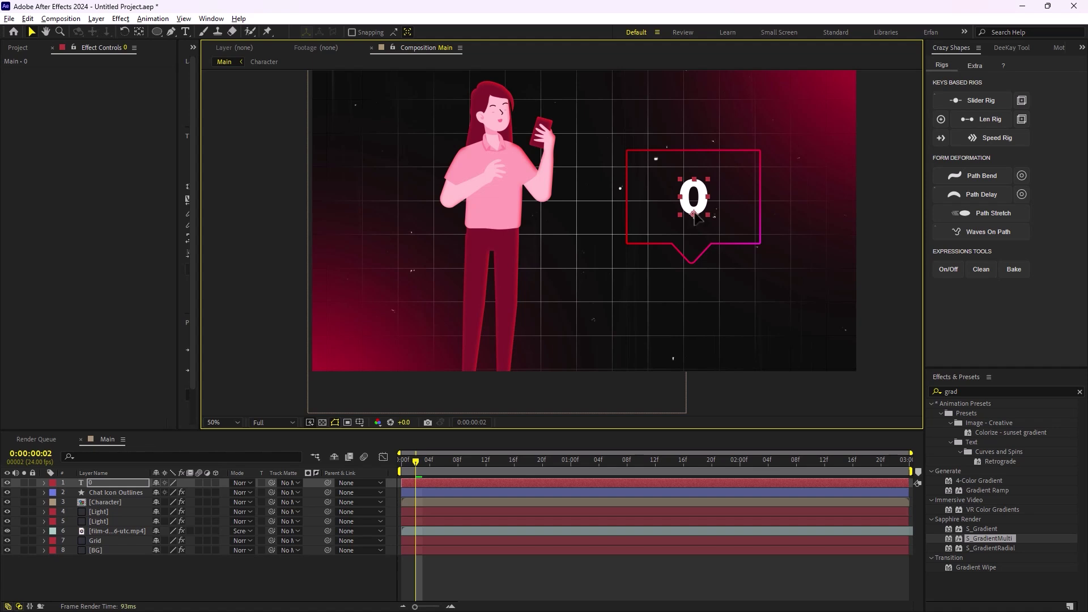
key(comma)
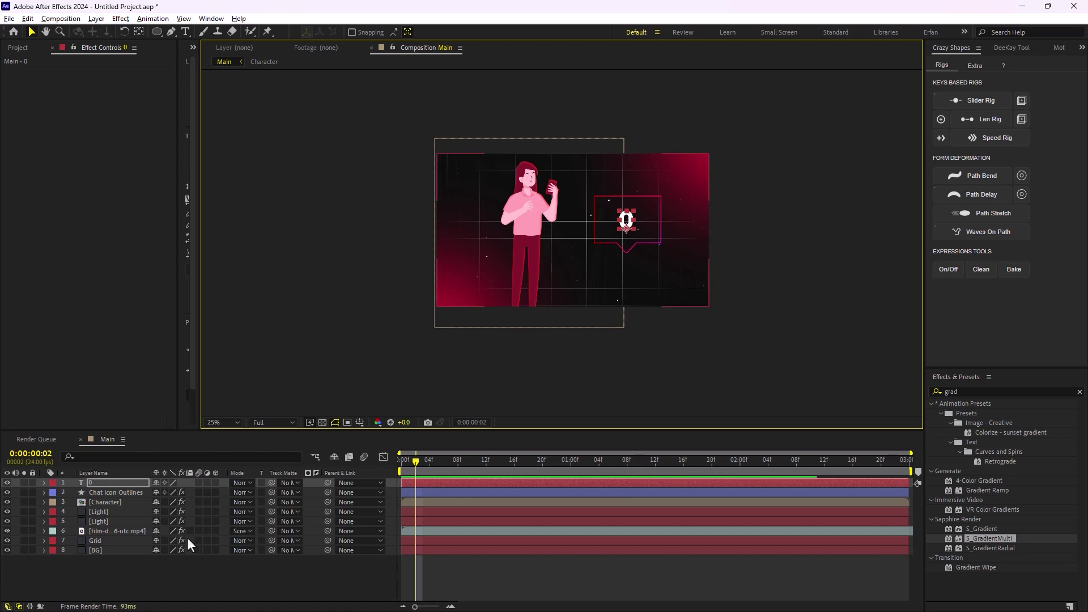
Apply a Slider Control expression effect to the 0 text layer
click(106, 484)
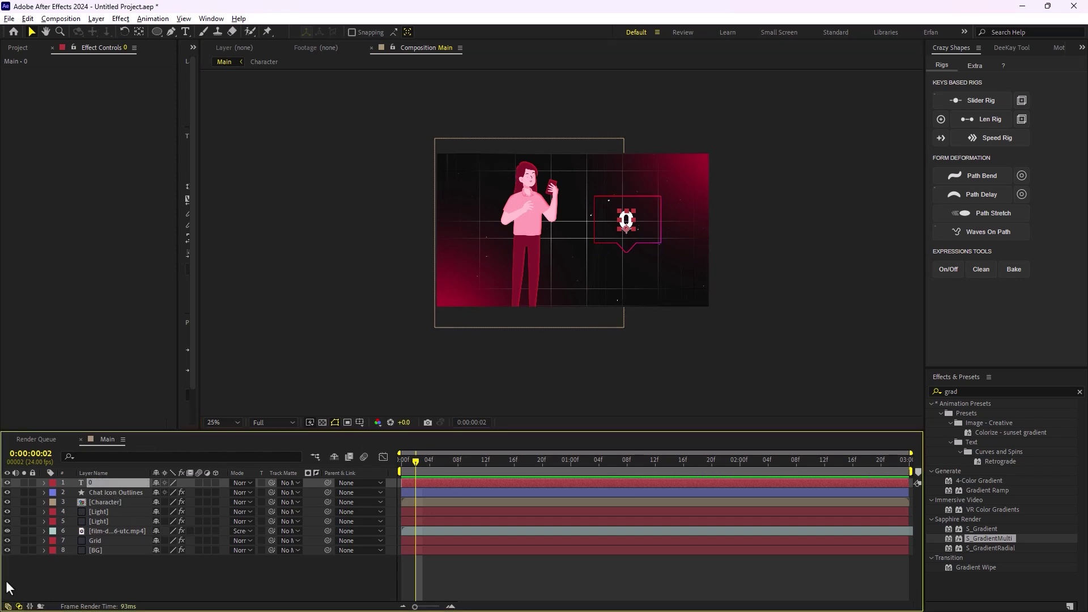
click(120, 18)
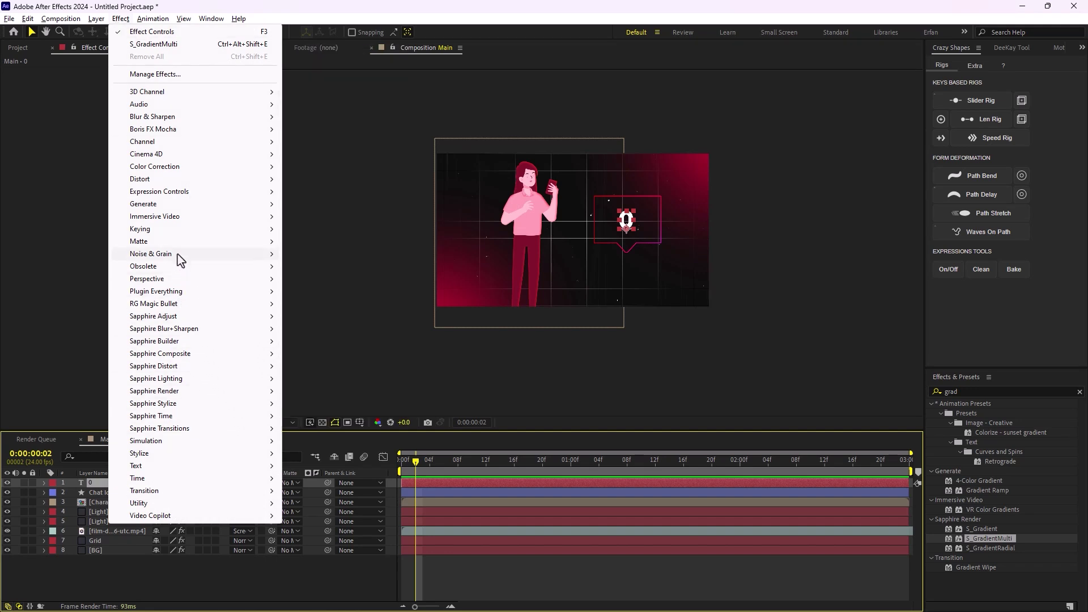
mouse_move(249, 193)
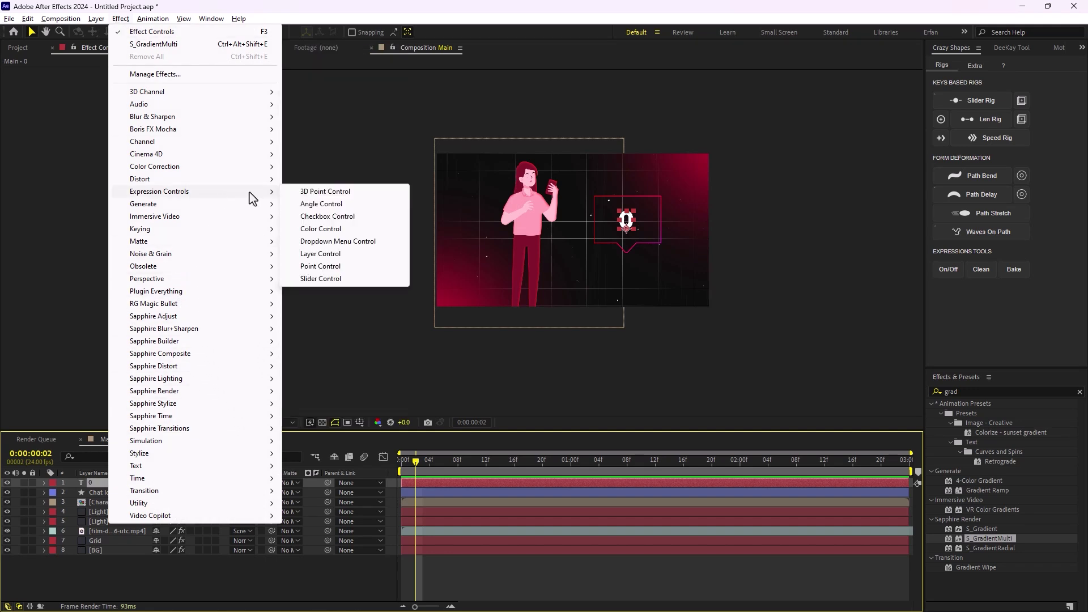
click(342, 279)
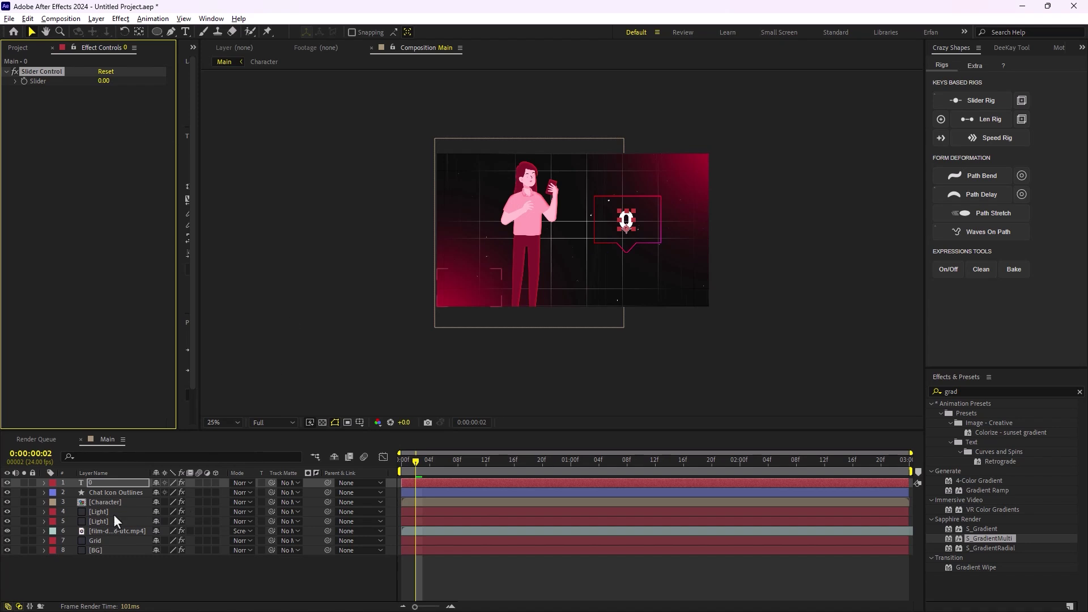
Link the 0 layer's Source Text to the Slider Control's Slider with an expression, then test a higher slider value and undo it
click(44, 482)
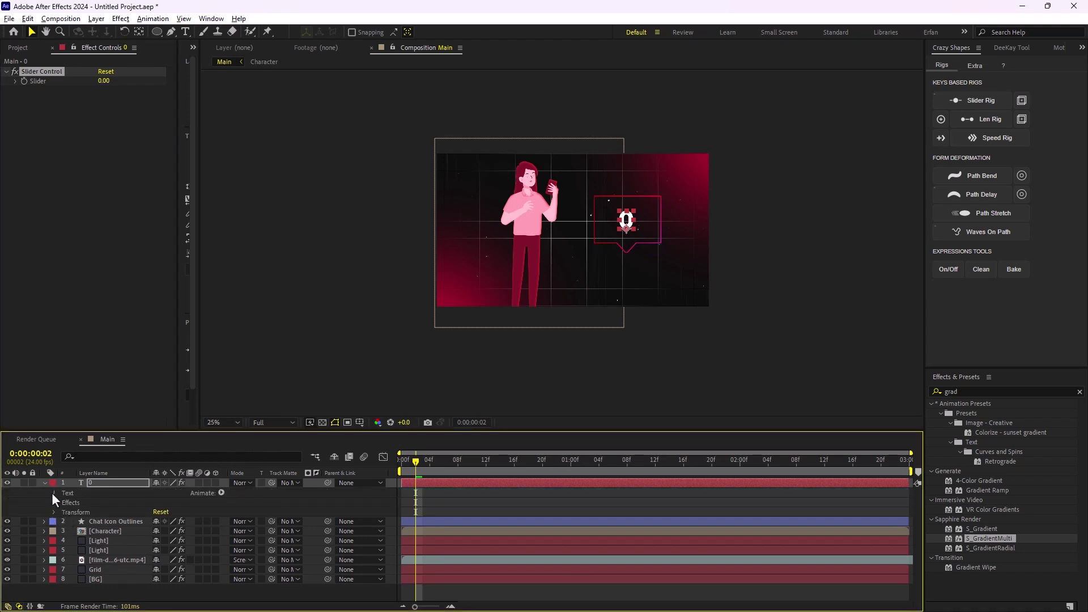
click(53, 492)
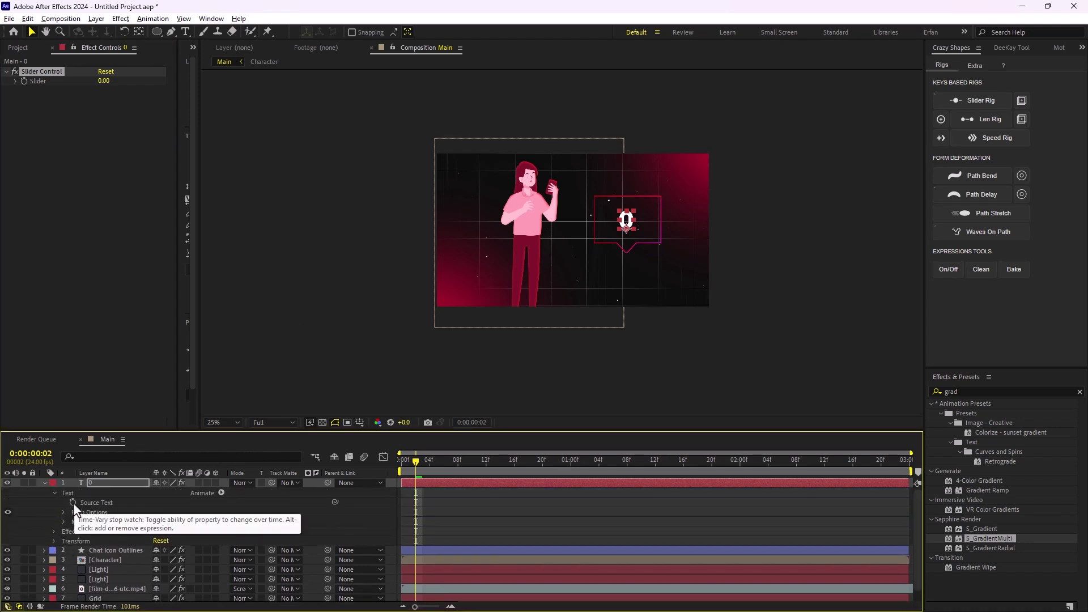
alt+click(73, 502)
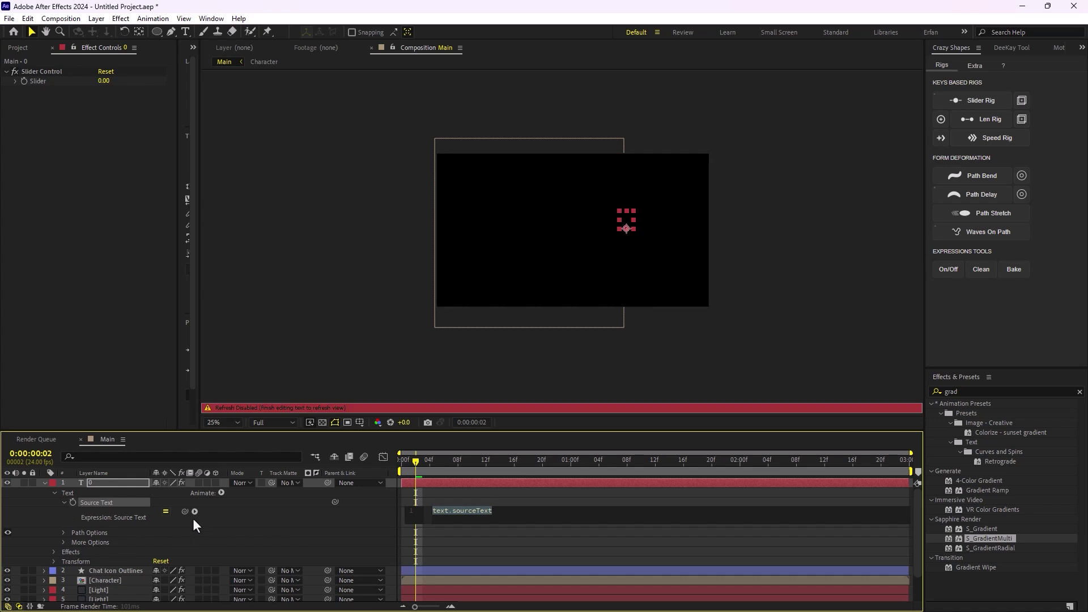
drag(185, 511, 43, 84)
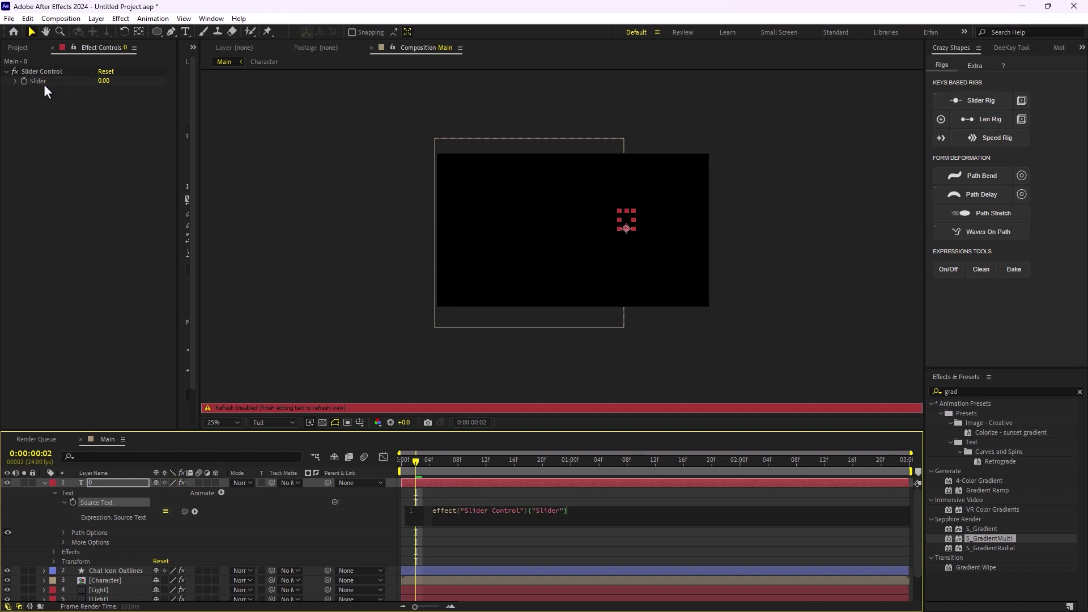
click(530, 369)
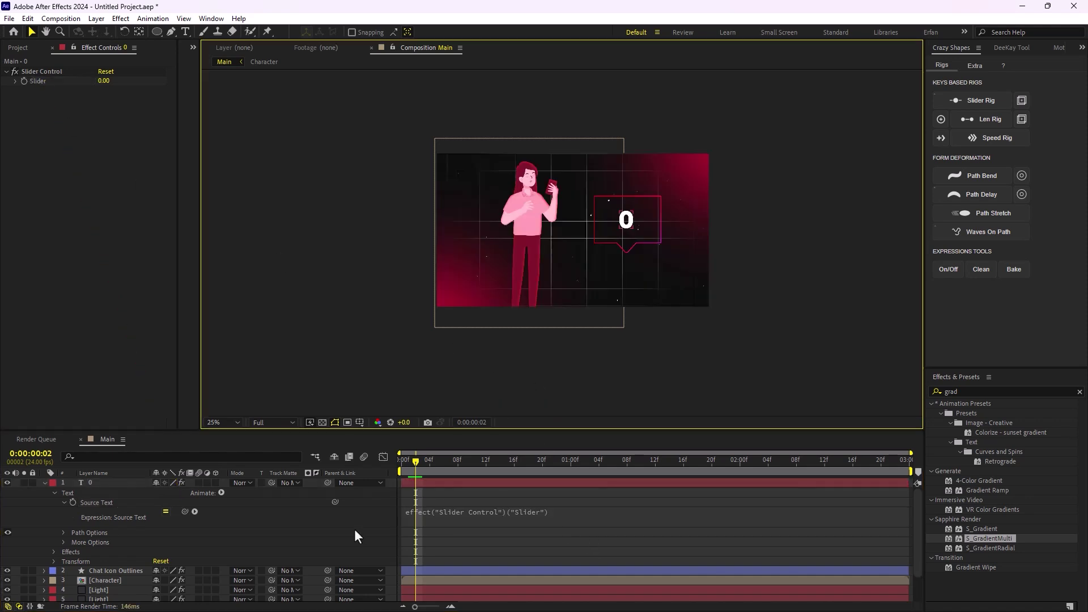
drag(104, 81, 308, 192)
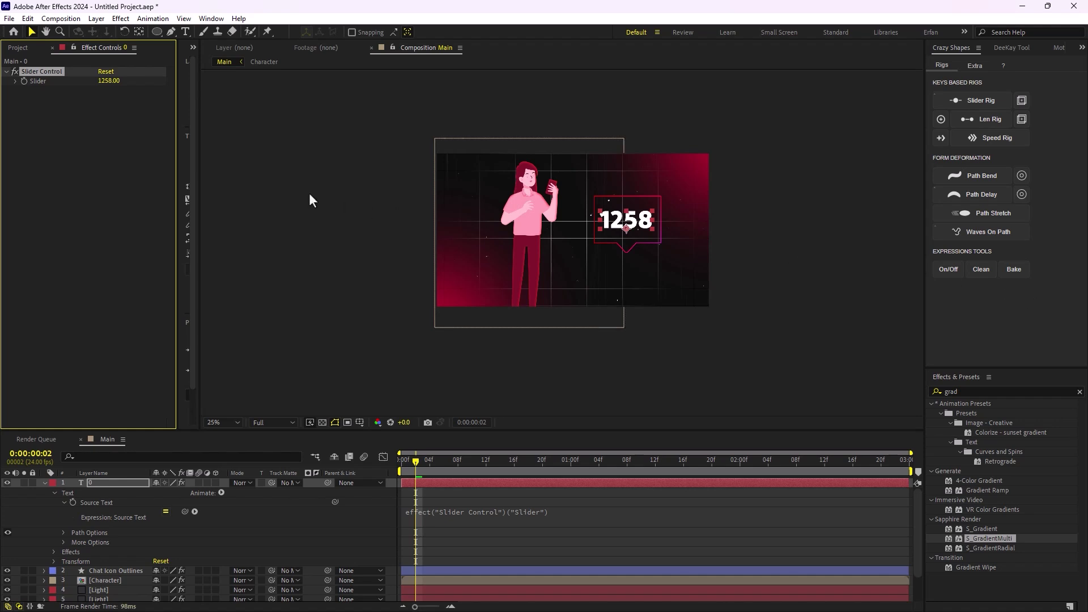
key(ctrl+z)
Keyframe the Slider at 0 on the first frame and 3000 at 0:00:02:00, then check the count at 0:00:01:12
drag(413, 464, 396, 464)
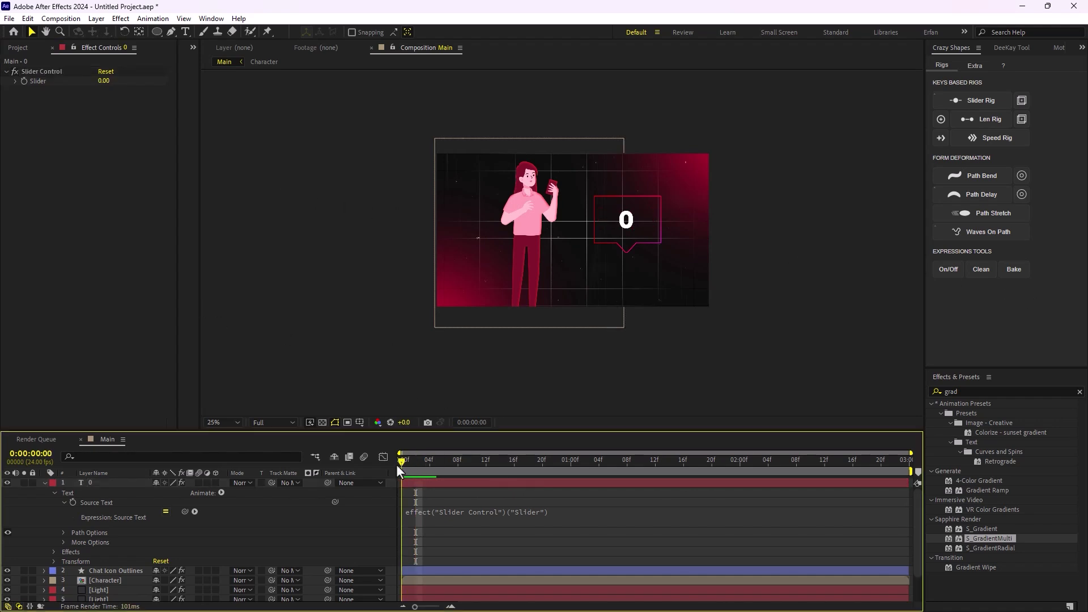
click(39, 71)
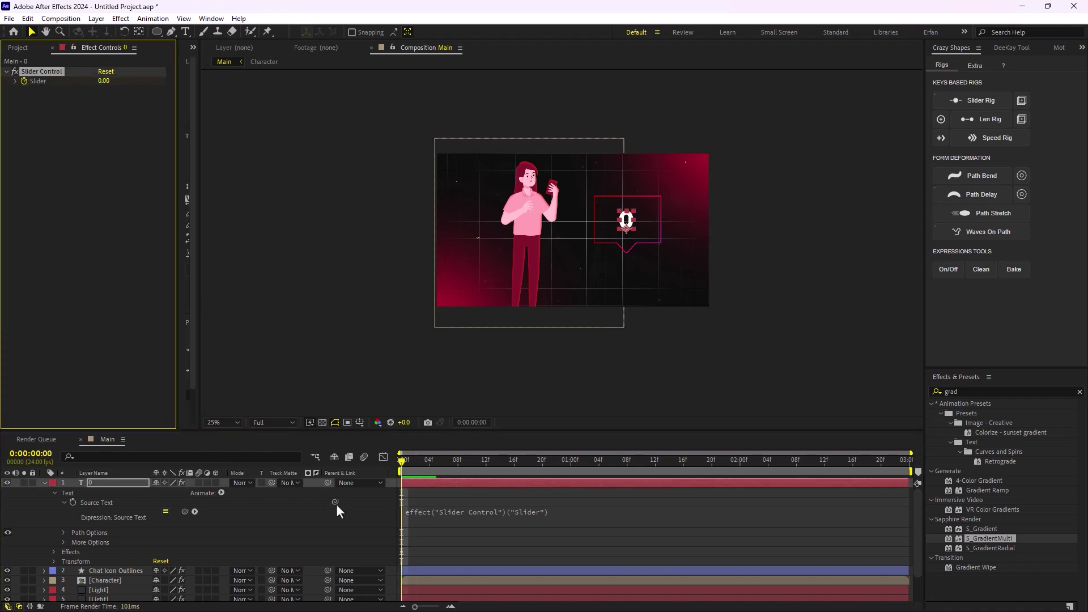
drag(410, 456, 740, 529)
click(104, 81)
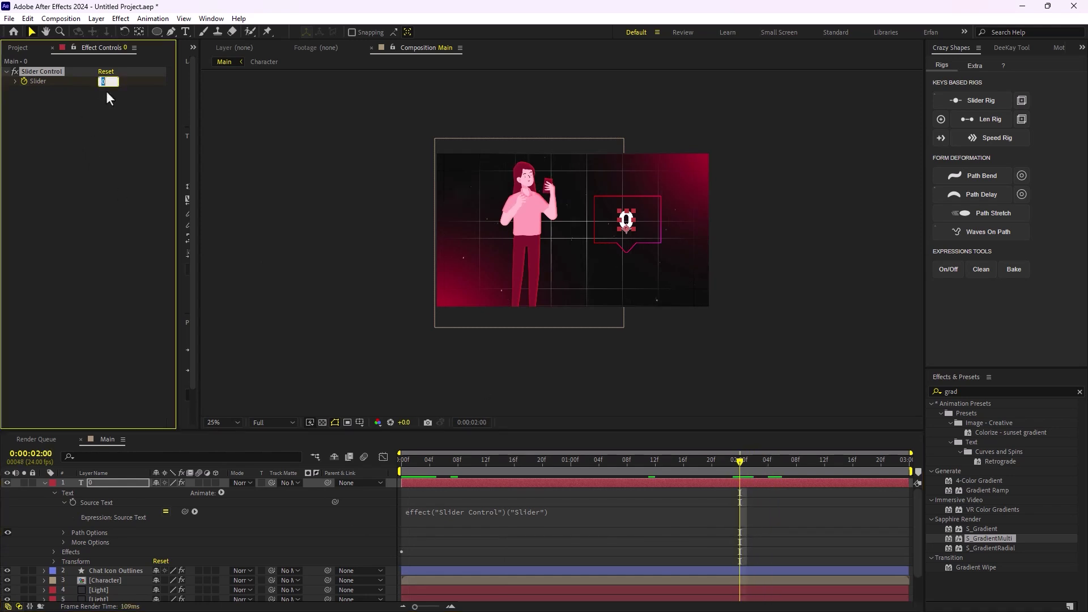
text(3000)
key(Return)
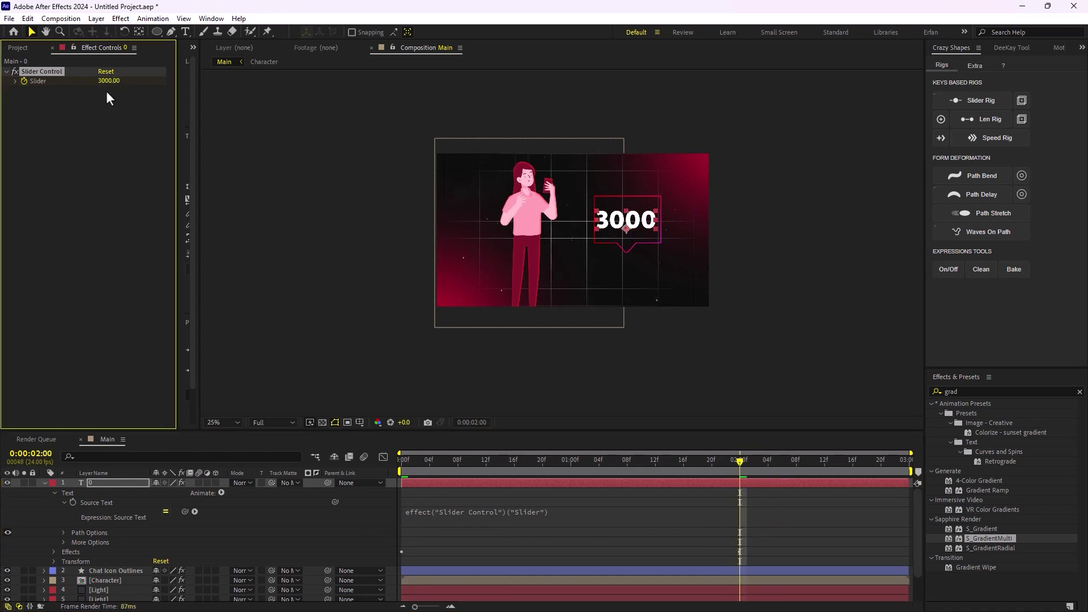
click(666, 471)
click(655, 462)
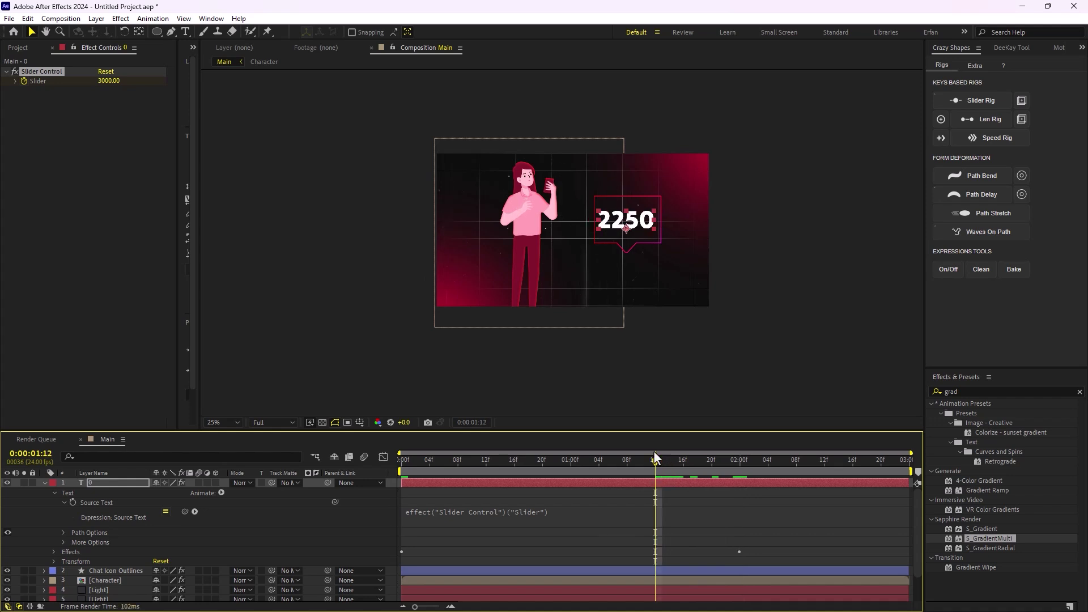
Wrap the 0 layer's Source Text expression as Math.round(effect("Slider Control")("Slider"))
key(period)
click(640, 464)
click(620, 463)
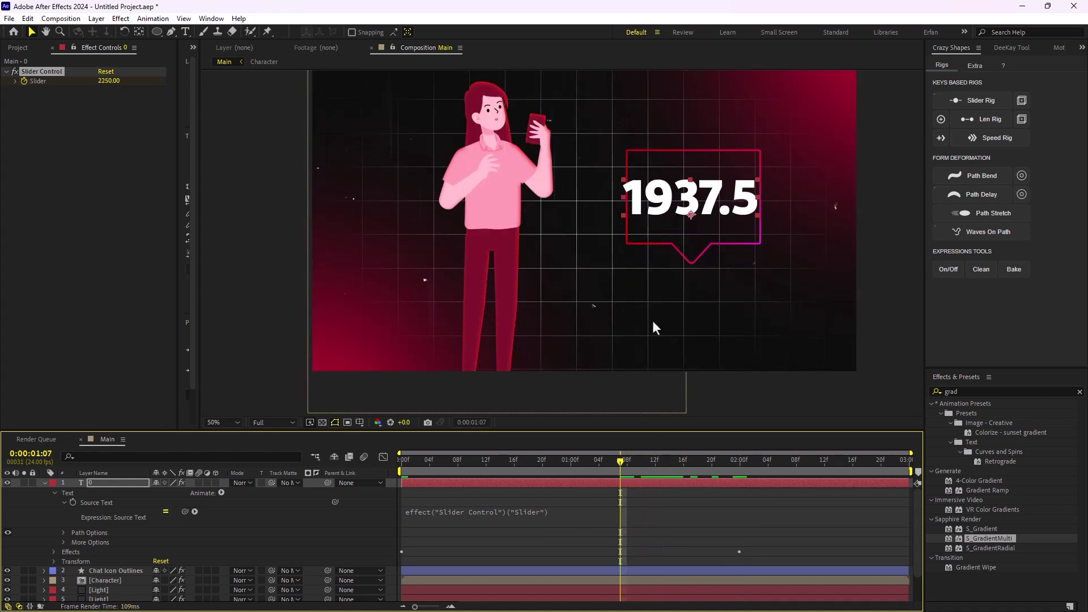
click(590, 339)
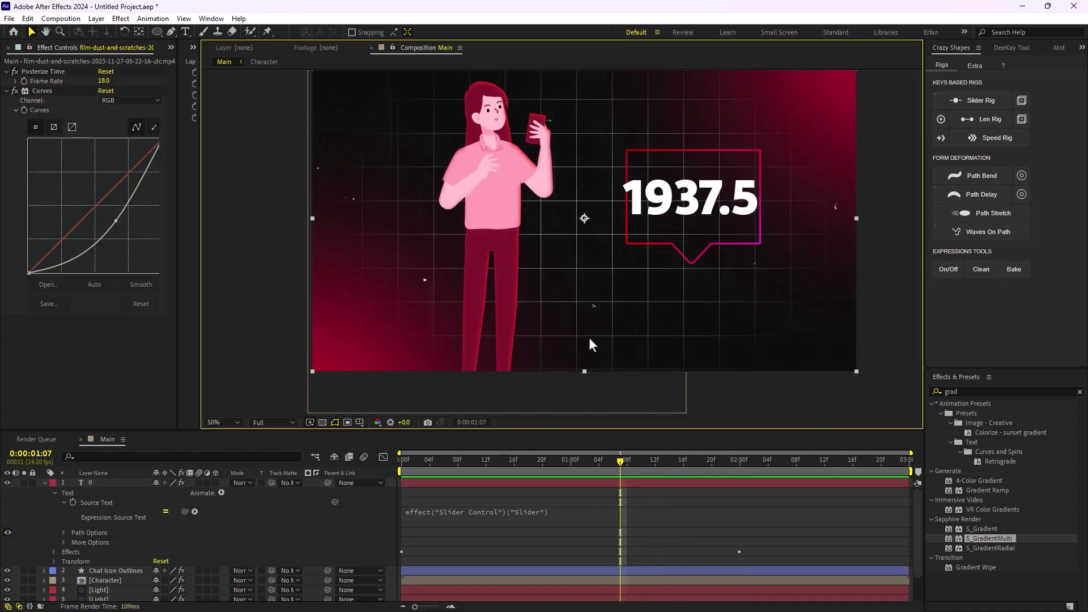
drag(623, 468, 507, 476)
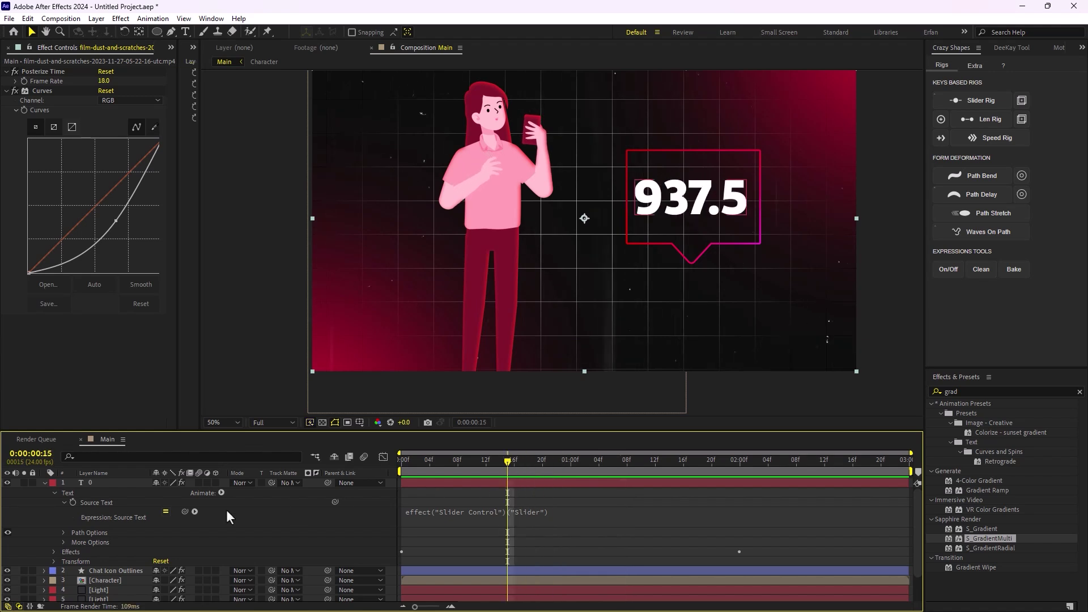
click(418, 517)
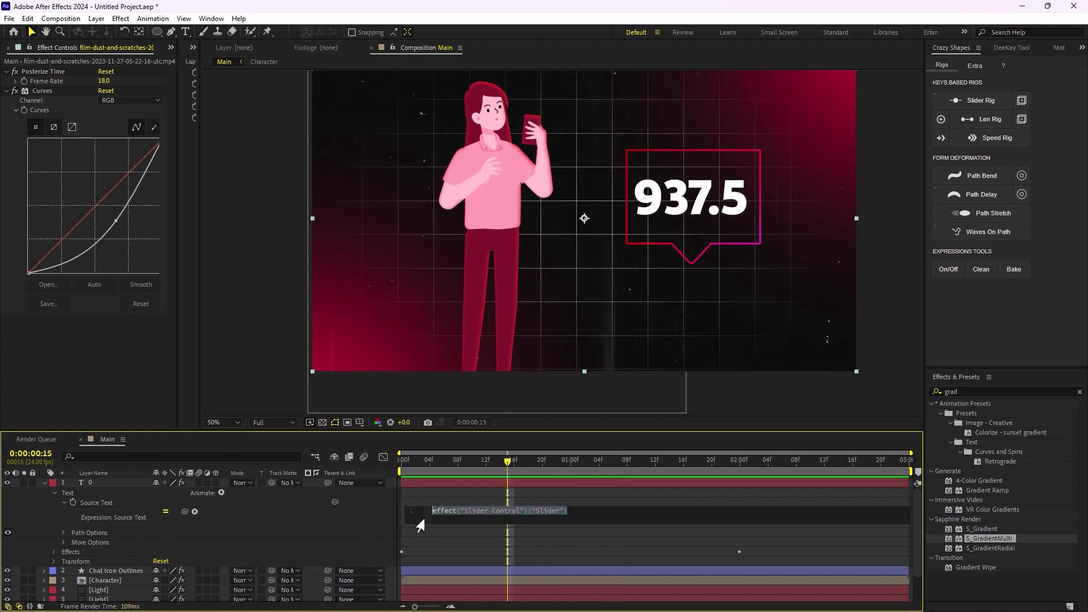
click(433, 512)
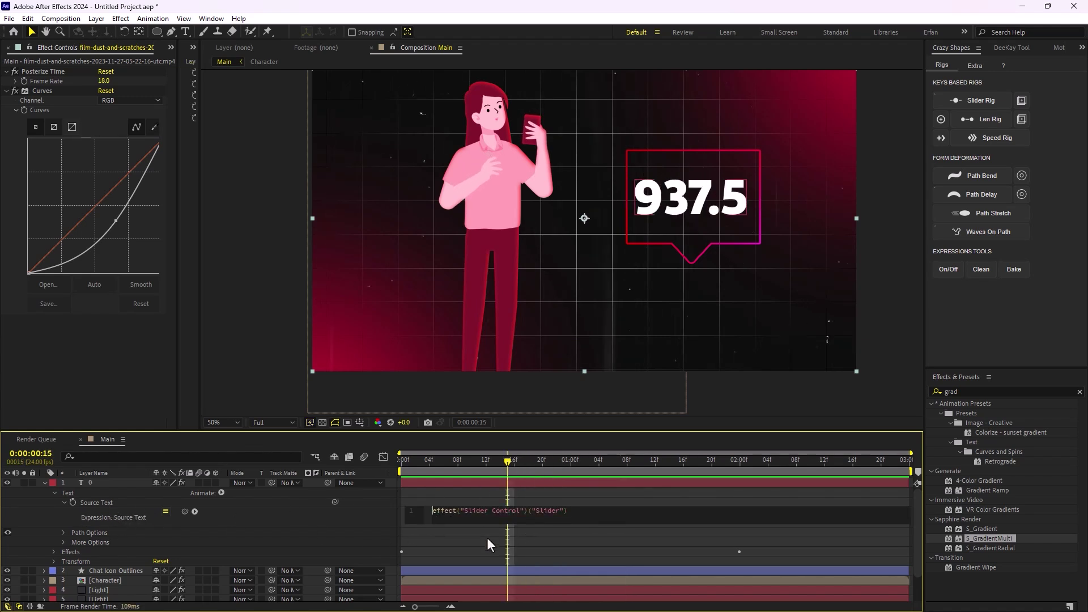
text(Math)
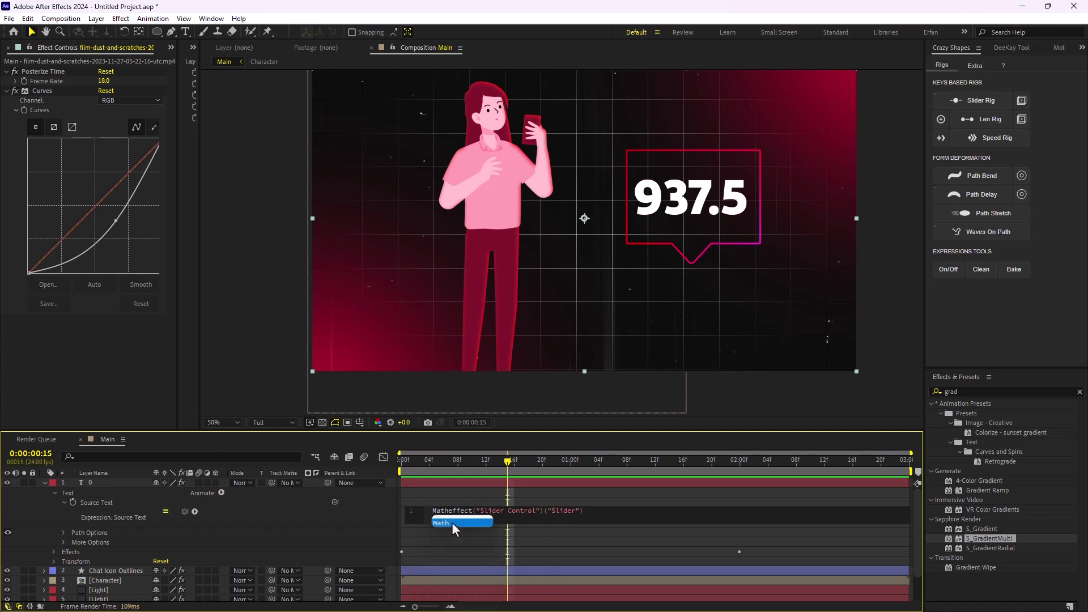
click(446, 522)
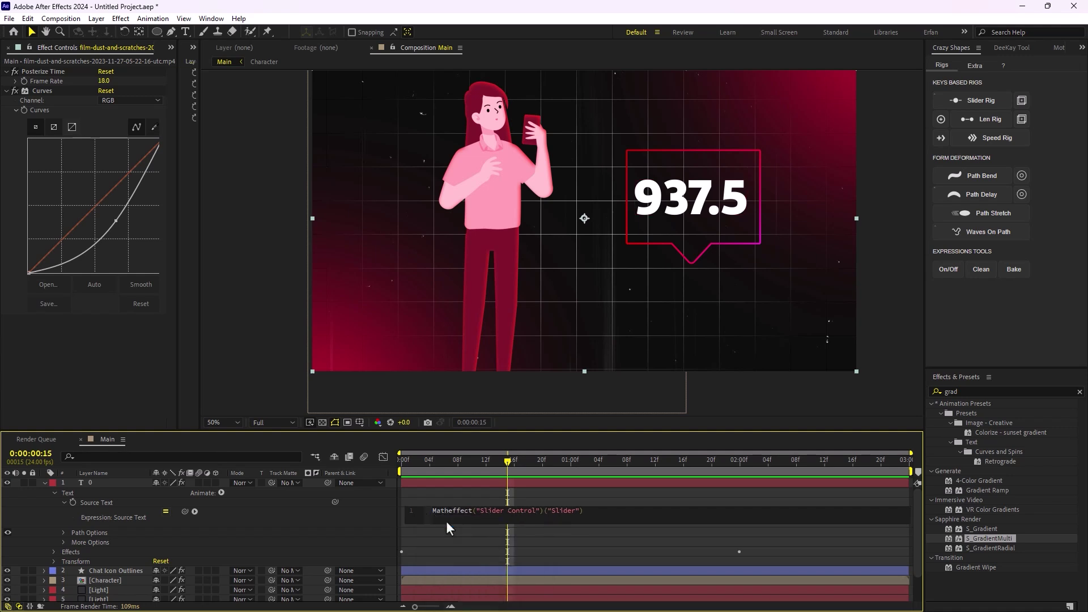
text(.round)
key(Return)
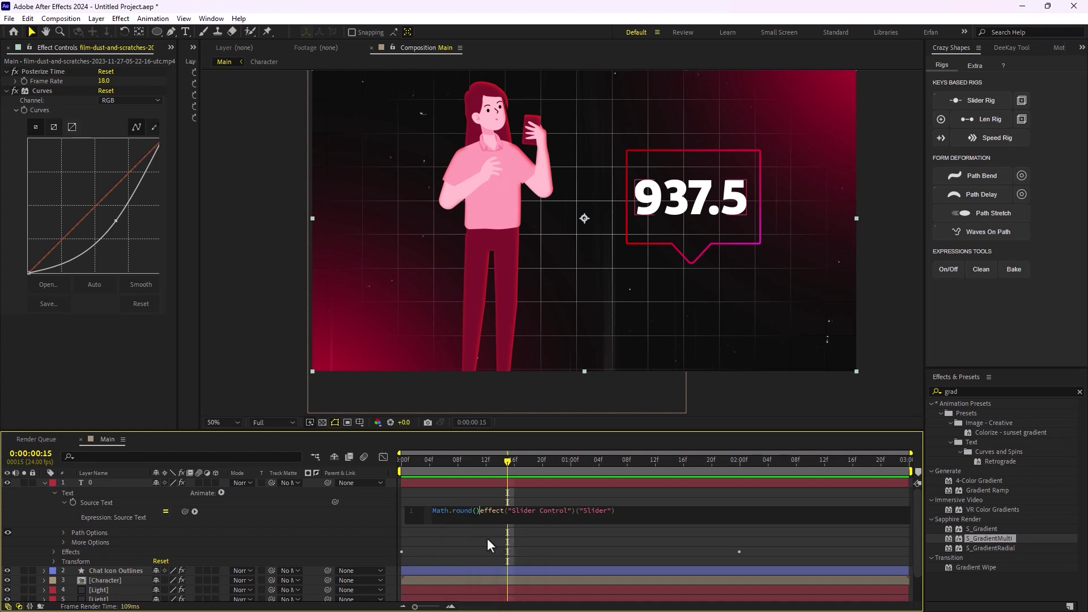
key(BackSpace)
click(629, 512)
text())
click(742, 403)
scroll(532, 241, down, 2)
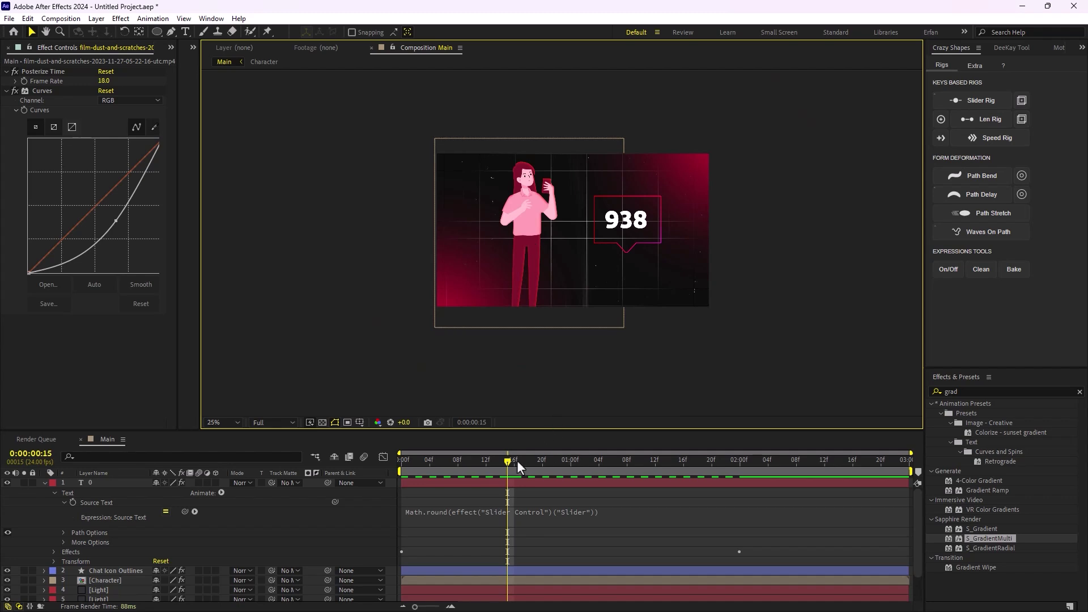
Return to the first frame and collapse the expanded properties of all layers
drag(517, 460, 402, 509)
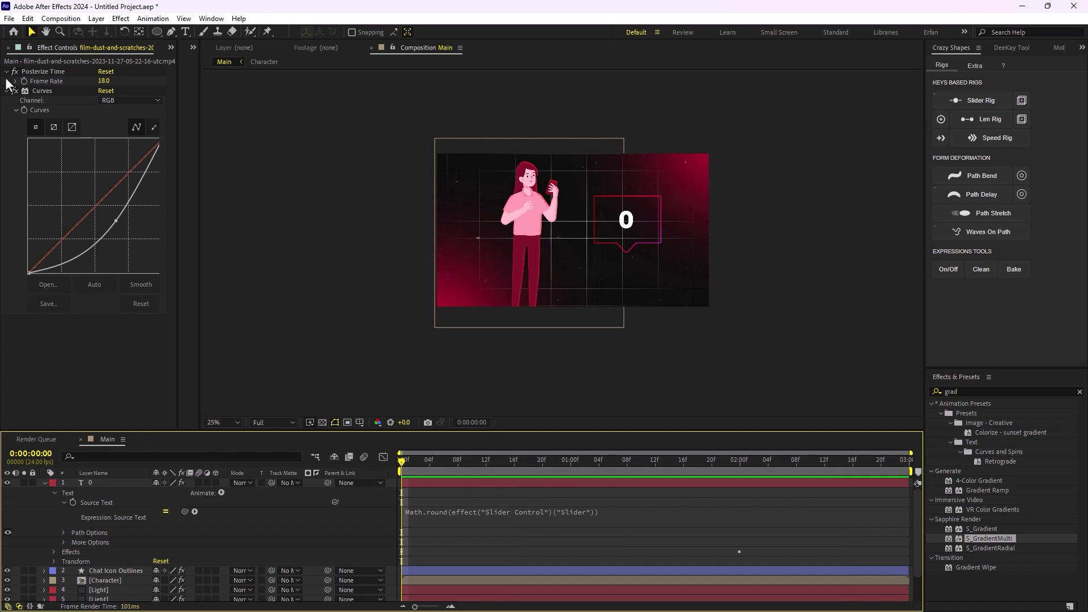
key(ctrl+a)
key(u)
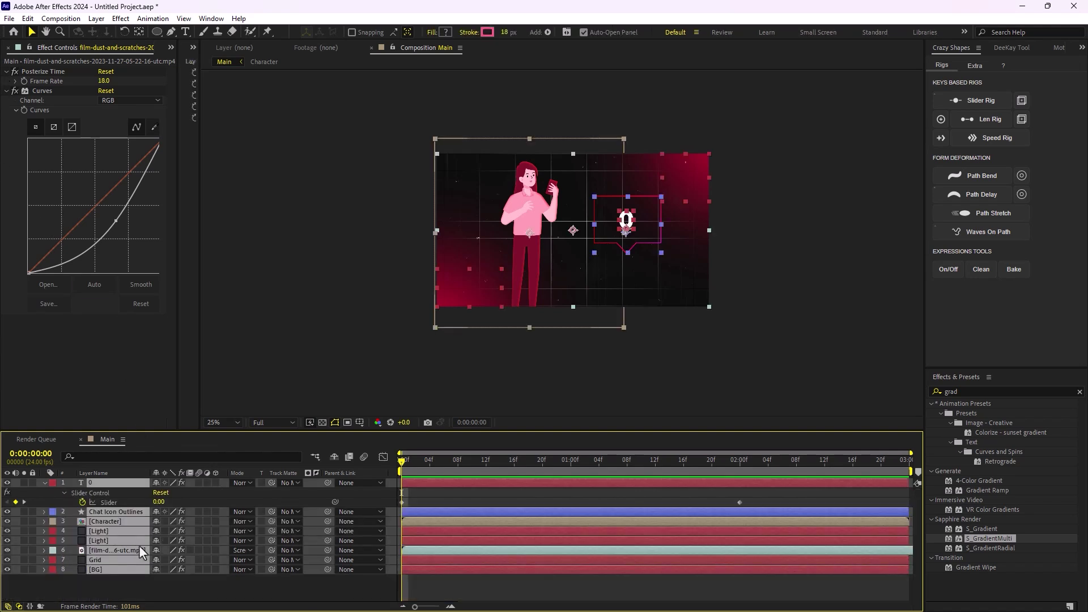
key(u)
click(214, 568)
key(period)
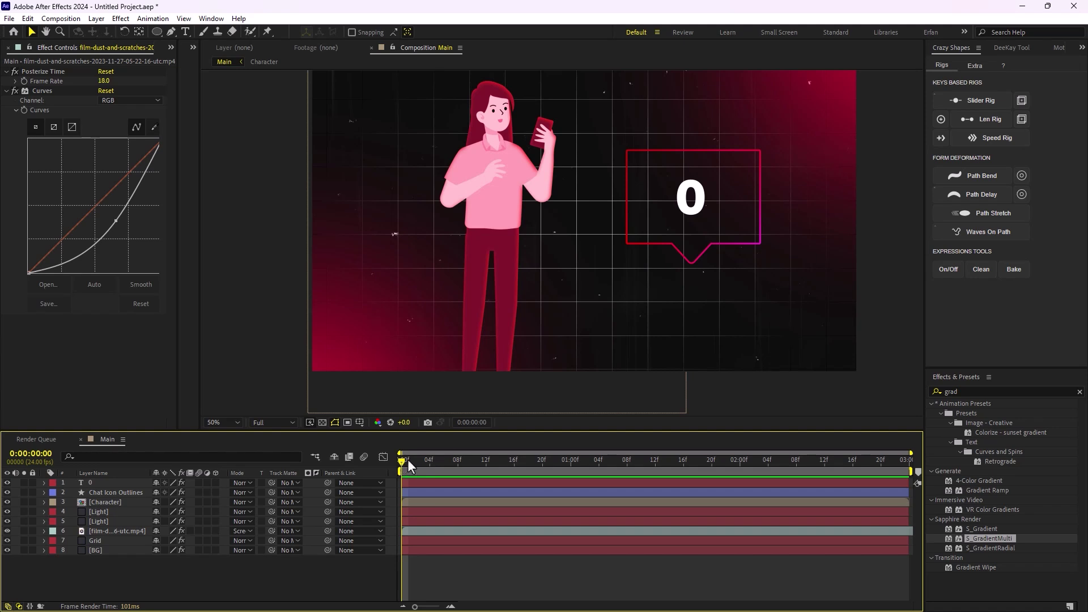
Add Position and Opacity keyframes to the Chat Icon Outlines layer at 0:00:01:00 and 0:00:01:12
click(716, 242)
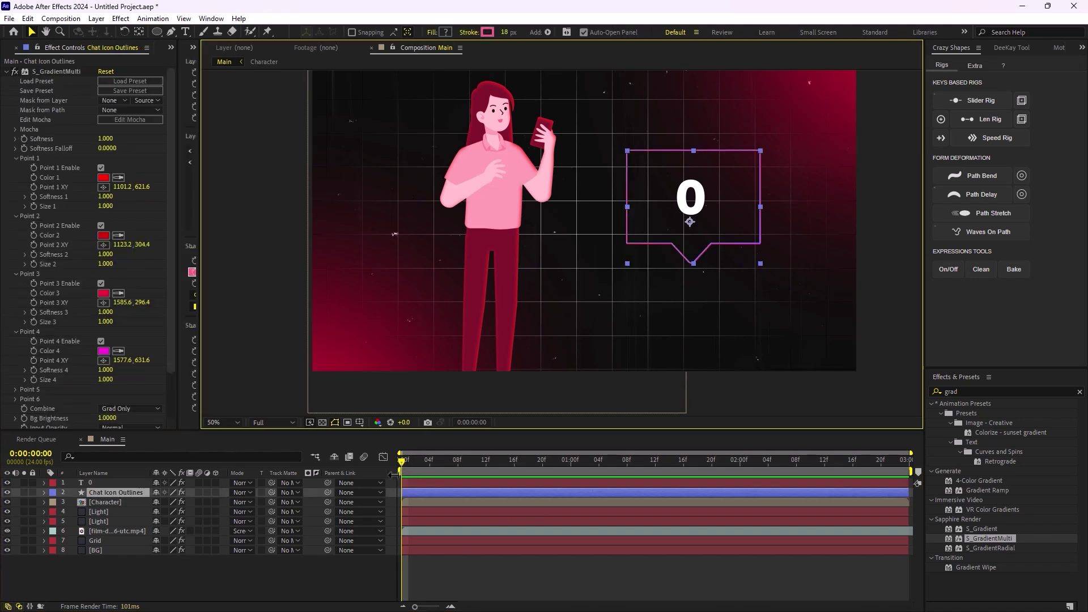
key(space)
drag(447, 472, 570, 492)
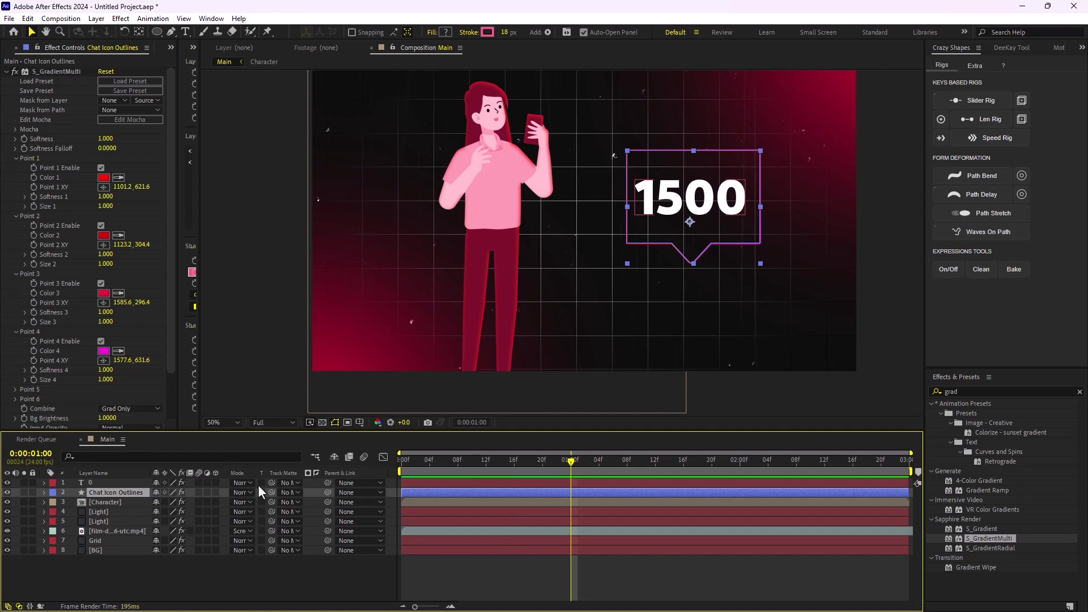
key(p)
key(shift+t)
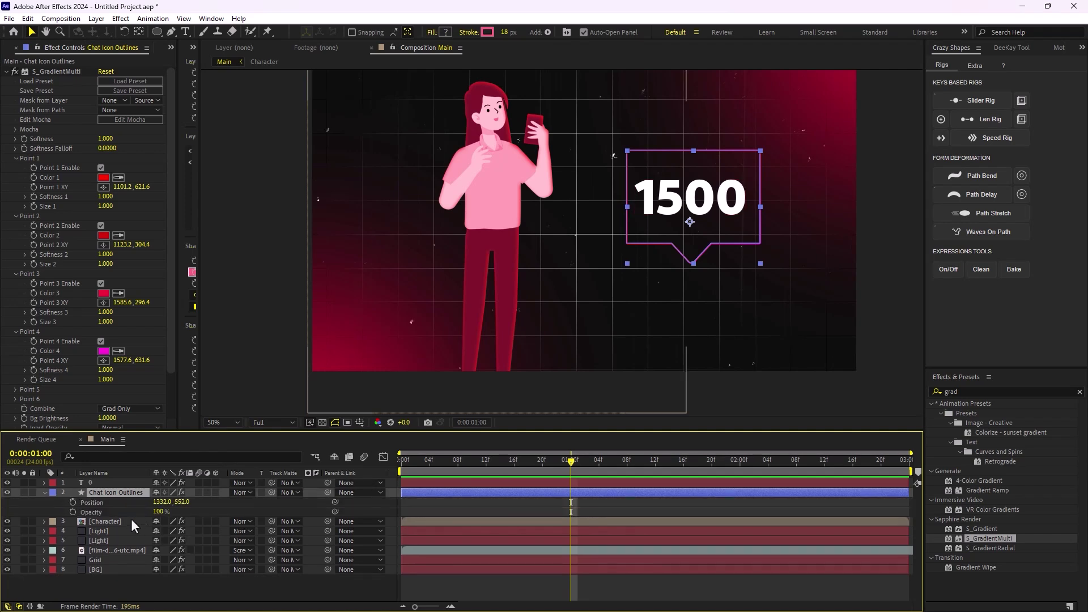
click(73, 502)
click(73, 512)
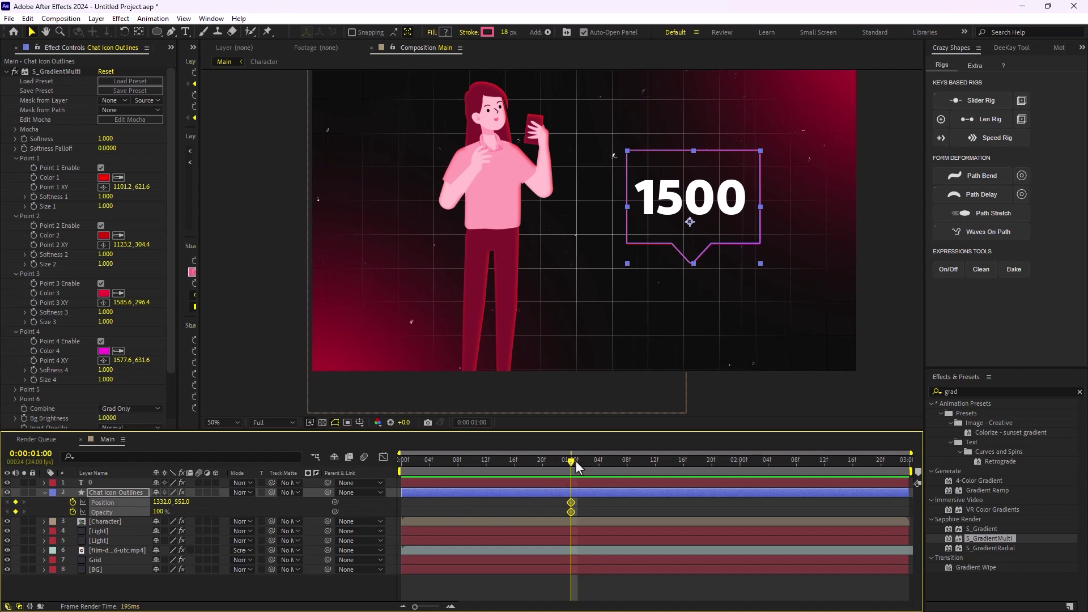
drag(577, 459, 656, 485)
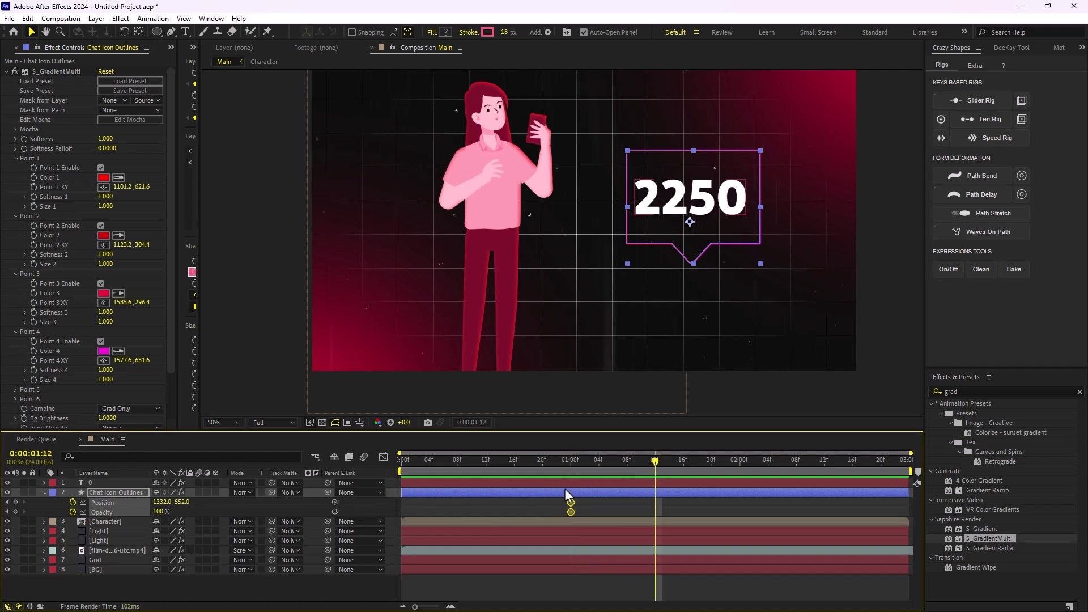
click(15, 512)
click(15, 502)
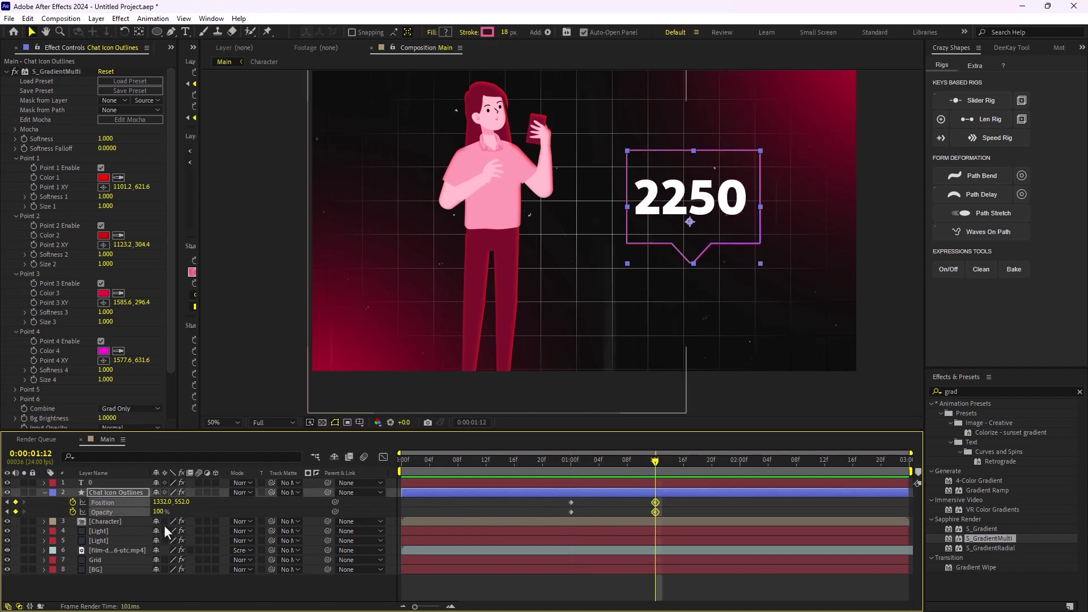
At 0:00:01:00, set the Chat Icon Outlines layer's Opacity to 0% and its Y Position to 672
key(j)
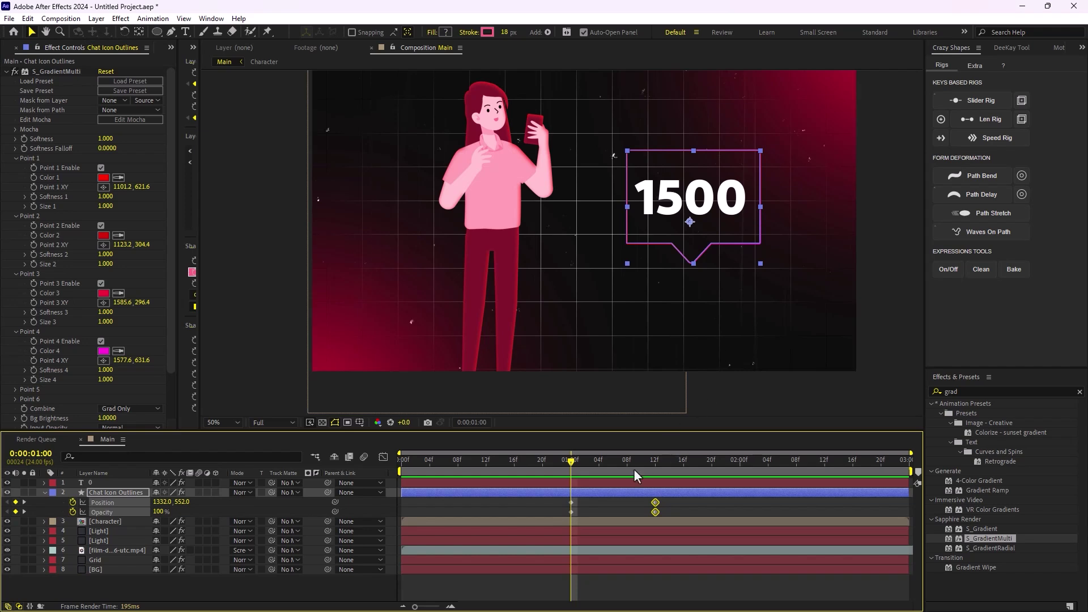
click(587, 504)
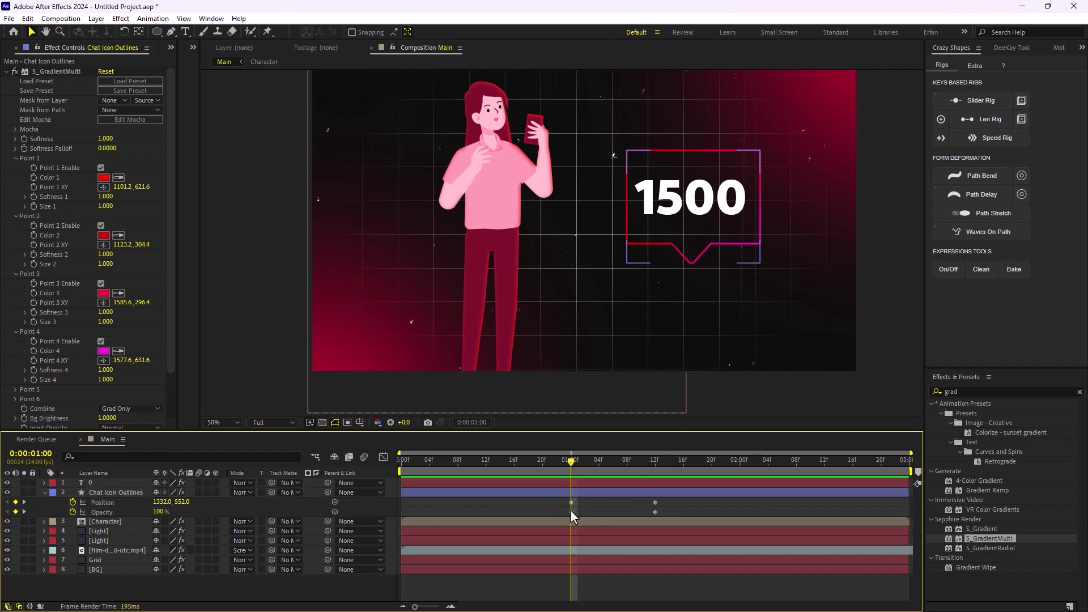
click(570, 502)
click(160, 512)
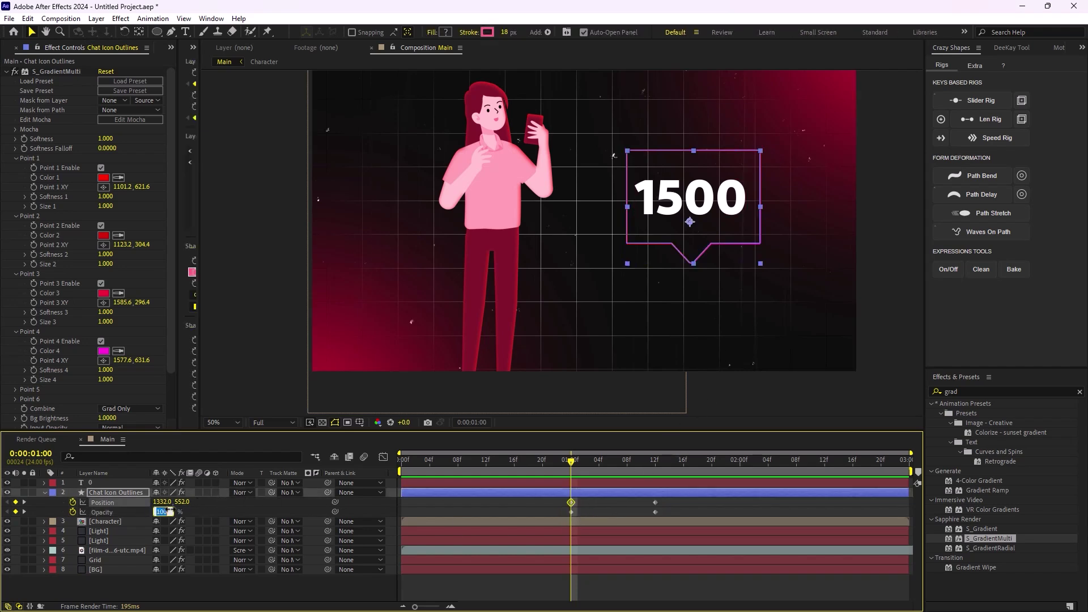
text(0)
key(Return)
drag(183, 502, 264, 518)
key(Up)
key(Up)
key(Up)
key(Up)
key(Up)
key(Up)
key(Up)
key(Up)
key(Up)
key(Up)
key(Up)
key(Up)
key(Up)
key(Up)
key(Up)
key(Up)
key(Up)
key(Up)
key(Up)
key(Up)
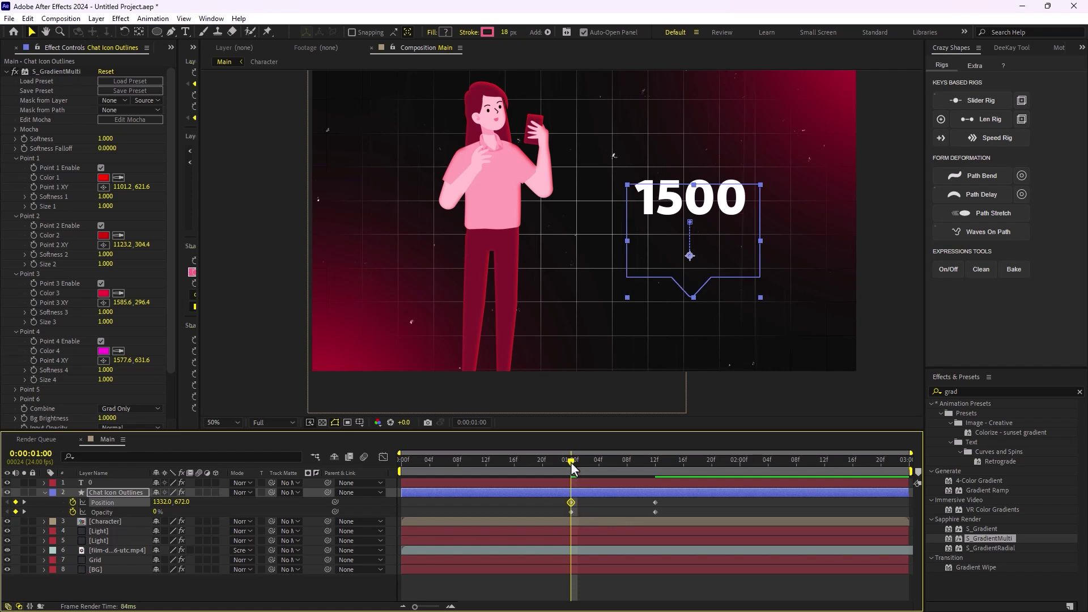
Shift the chat icon's two Opacity keyframes two frames later and apply Easy Ease to all its Position and Opacity keyframes
drag(571, 462, 578, 485)
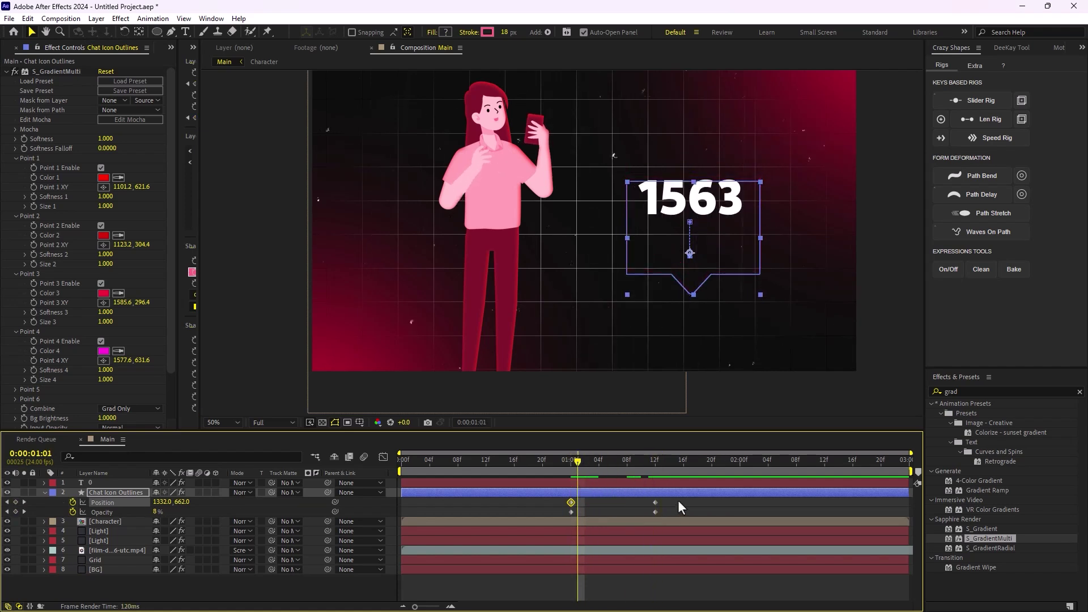
drag(677, 500, 576, 510)
drag(687, 525, 584, 513)
drag(693, 502, 479, 522)
key(F9)
Play and scrub the chat icon's entrance from about 0:00:00:16 to check its movement and fade
click(528, 468)
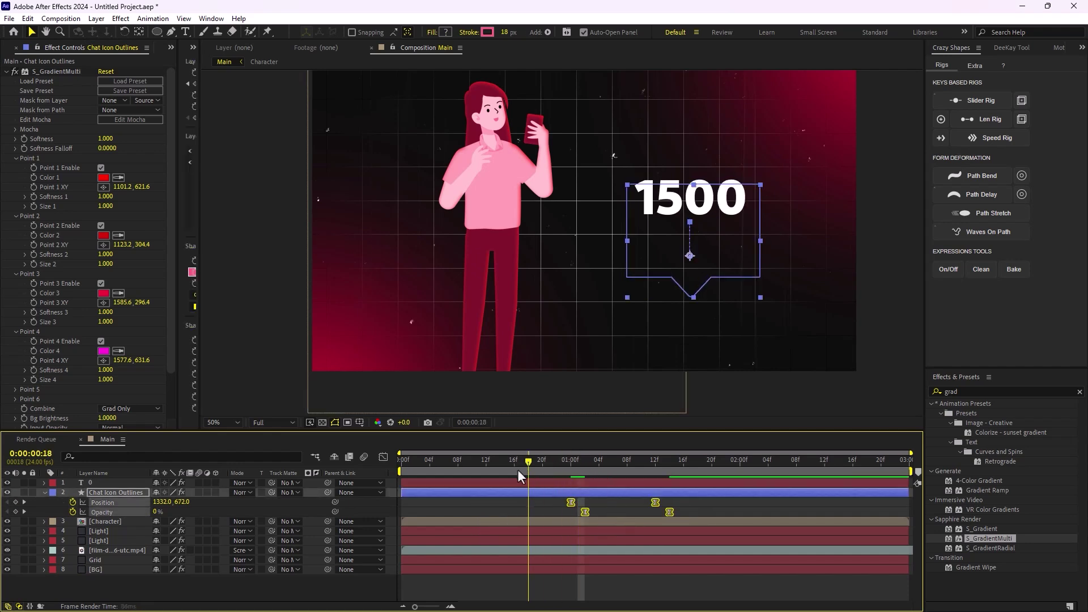
click(512, 469)
key(space)
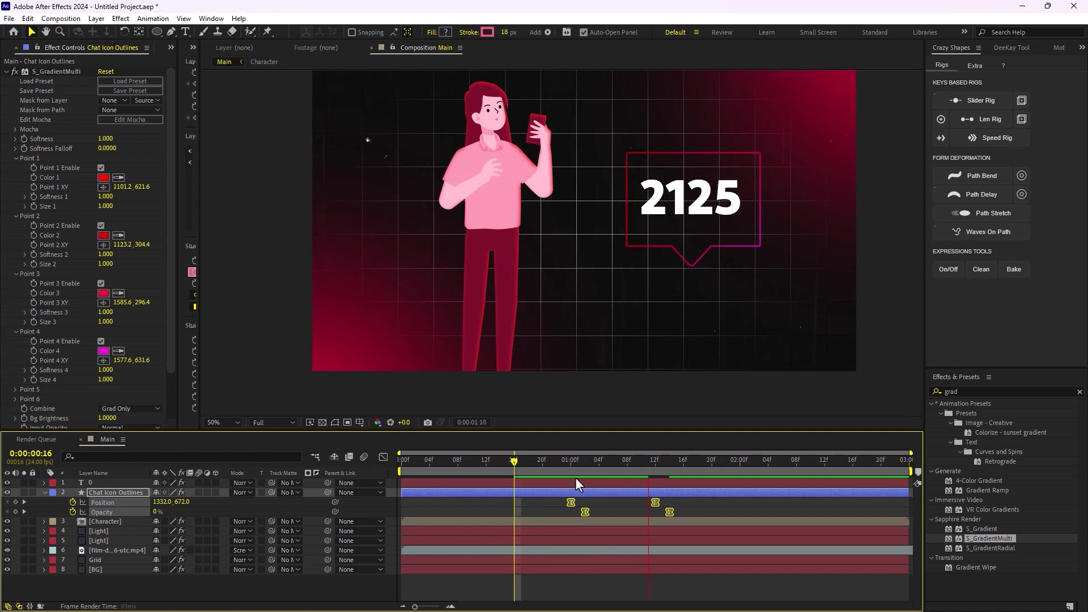
drag(730, 458, 523, 485)
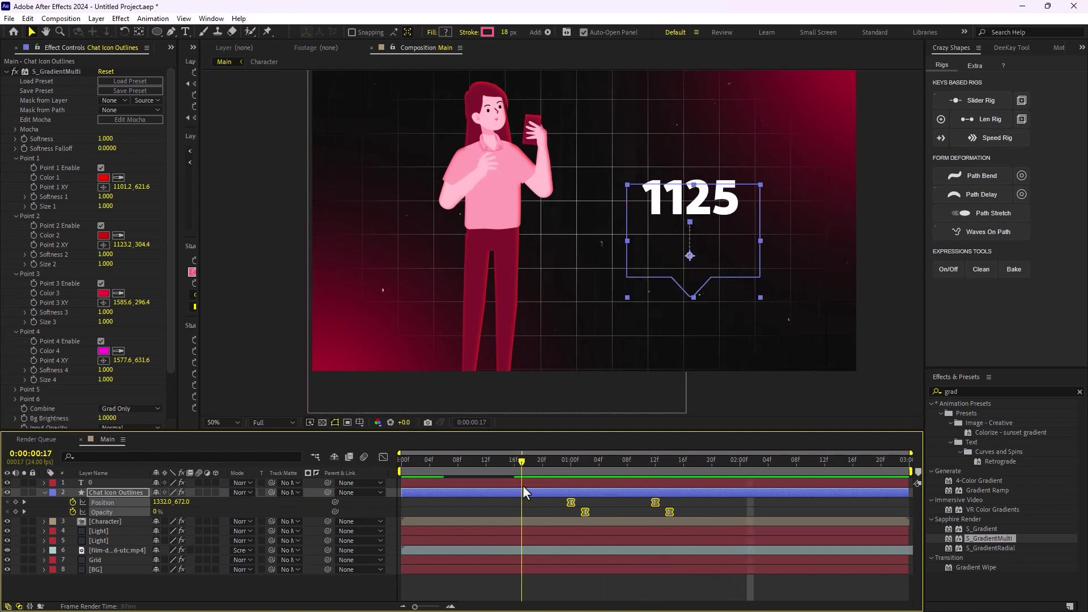
key(space)
click(725, 458)
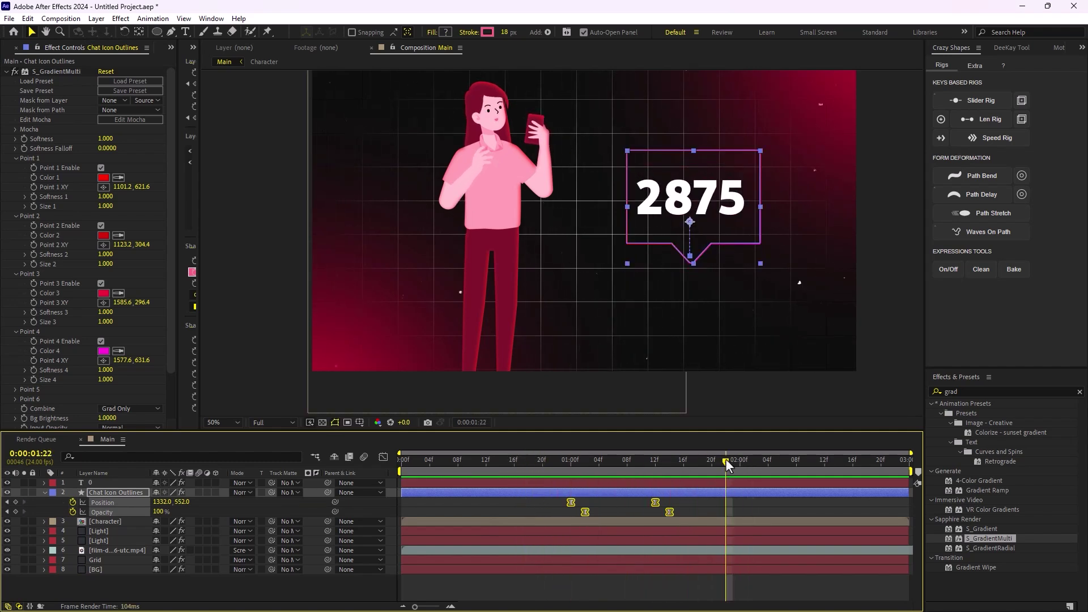
drag(725, 458, 620, 489)
Move the 0 layer's Slider keyframes to begin at about 0:00:01:06 and trim the layer's start to about 0:00:01:04
click(589, 483)
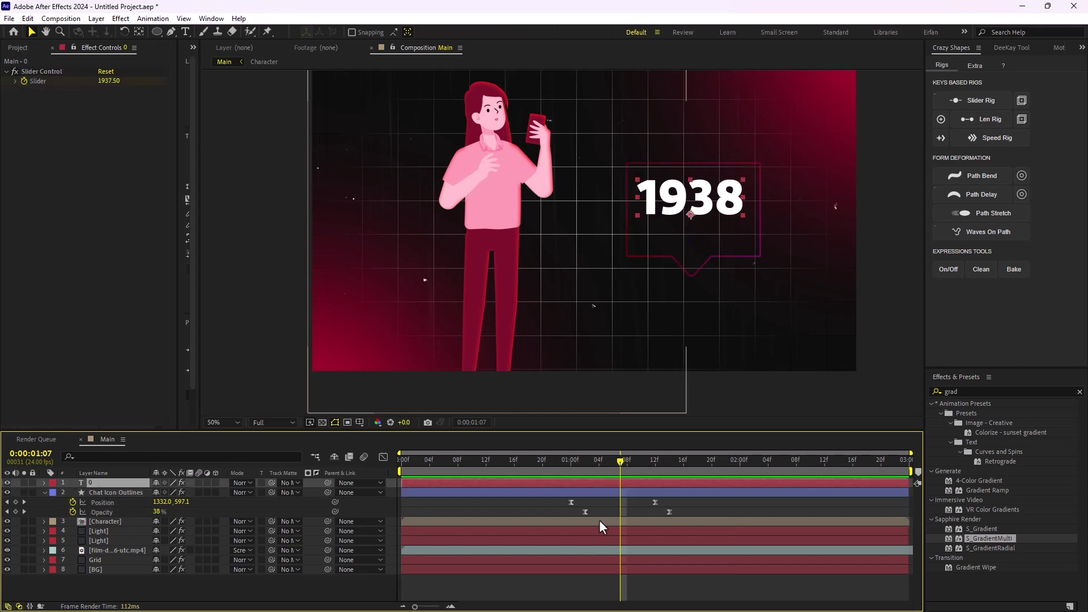
key(u)
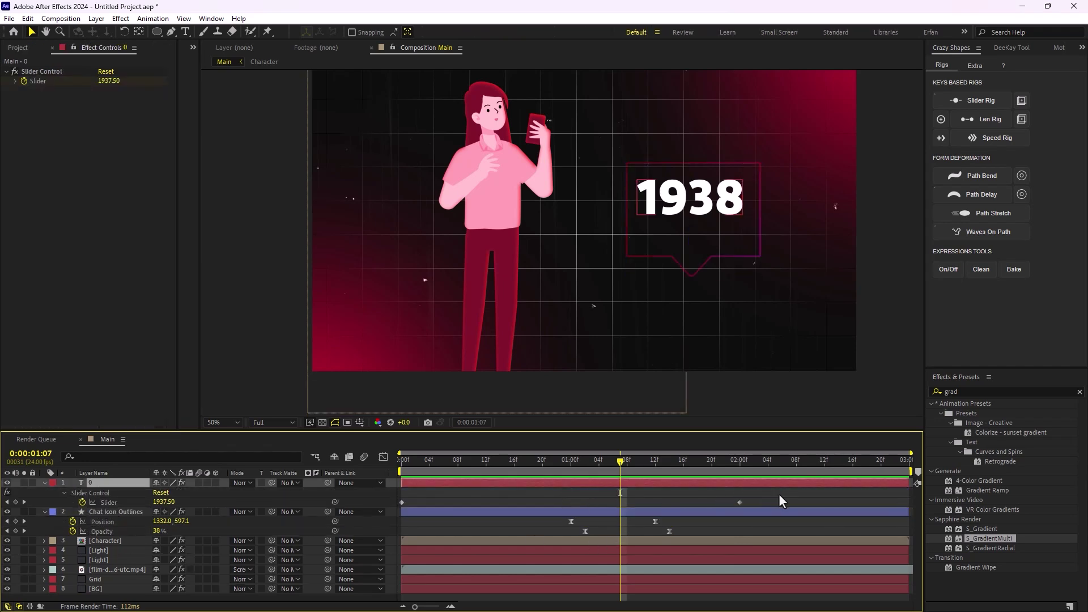
drag(779, 494, 621, 491)
click(606, 460)
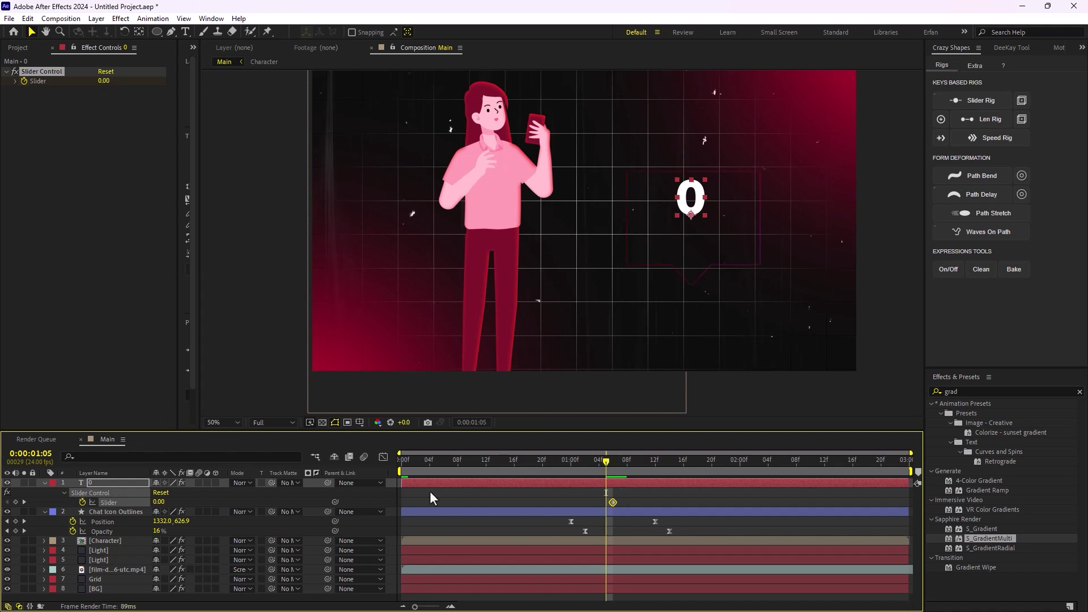
key(Return)
key(alt+bracketleft)
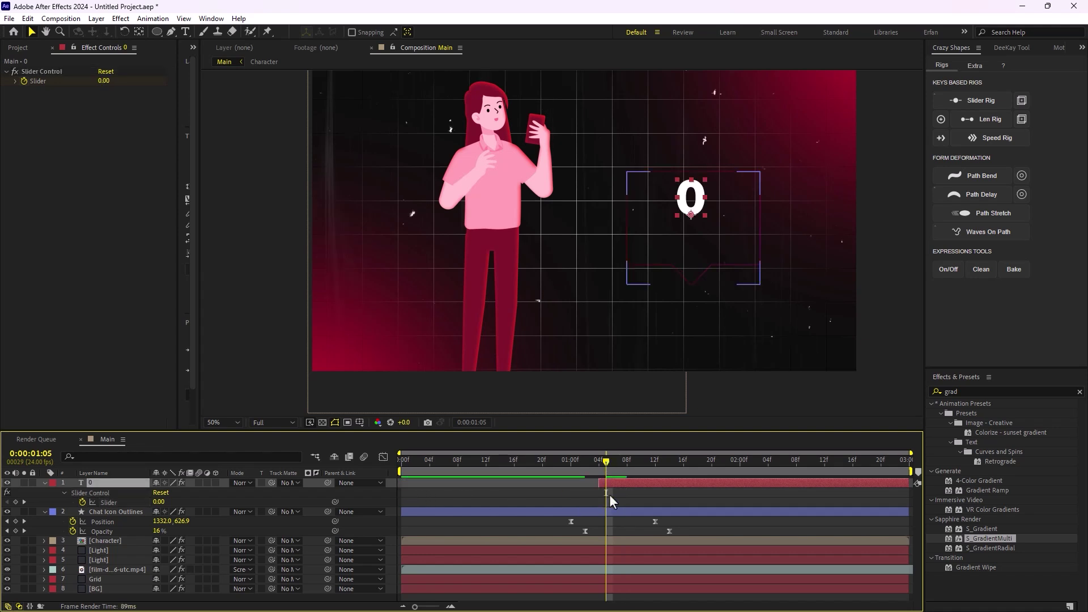
Collapse all layers' properties and preview the composition from the first frame
key(Home)
key(ctrl+a)
key(u)
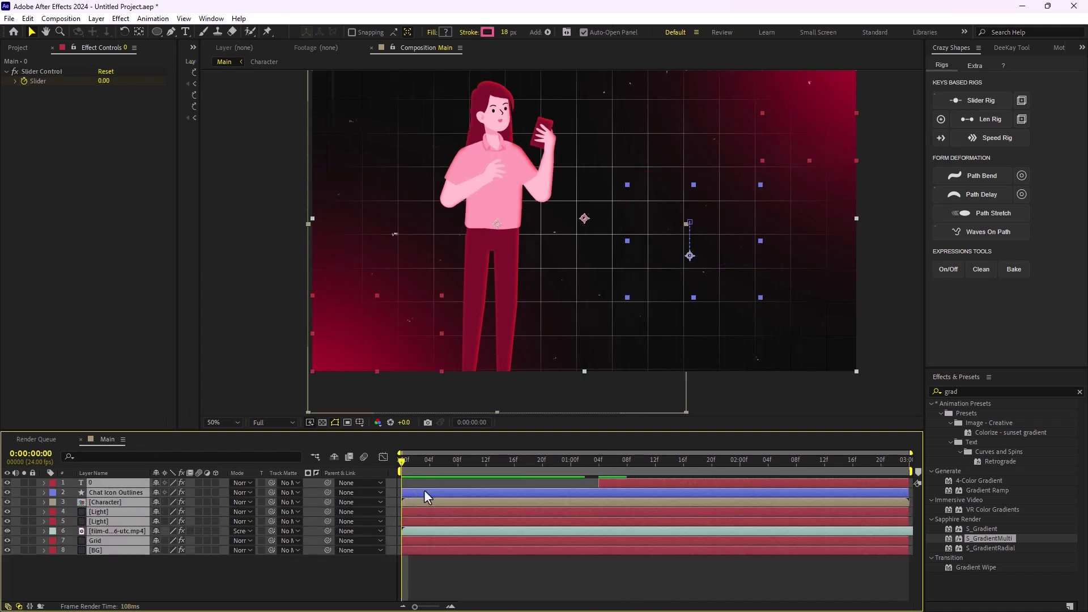
click(353, 573)
key(space)
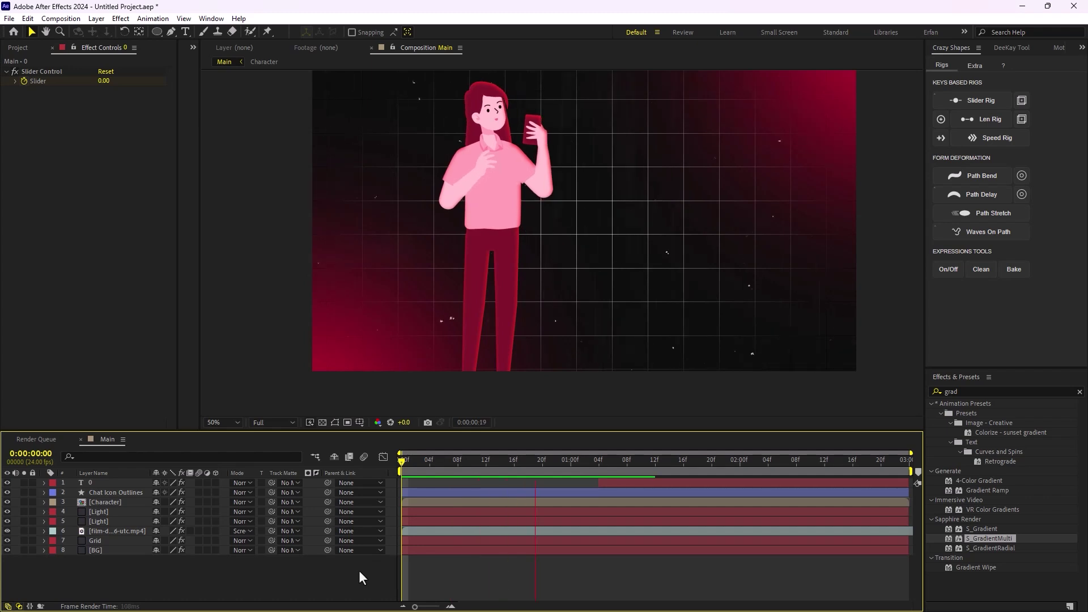
Keyframe the 0 layer's Opacity from 0% at 0:00:01:07 to 100% at 0:00:01:15
drag(759, 458, 662, 486)
mouse_move(613, 461)
mouse_down()
mouse_move(665, 479)
mouse_move(648, 462)
mouse_move(620, 463)
mouse_up()
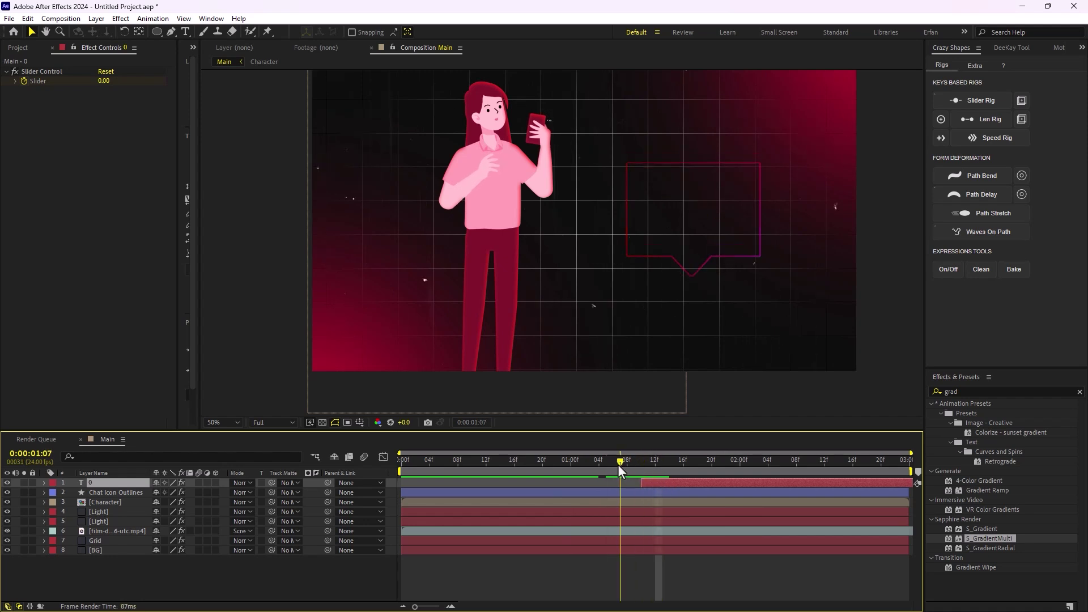
key(t)
drag(161, 493, 114, 493)
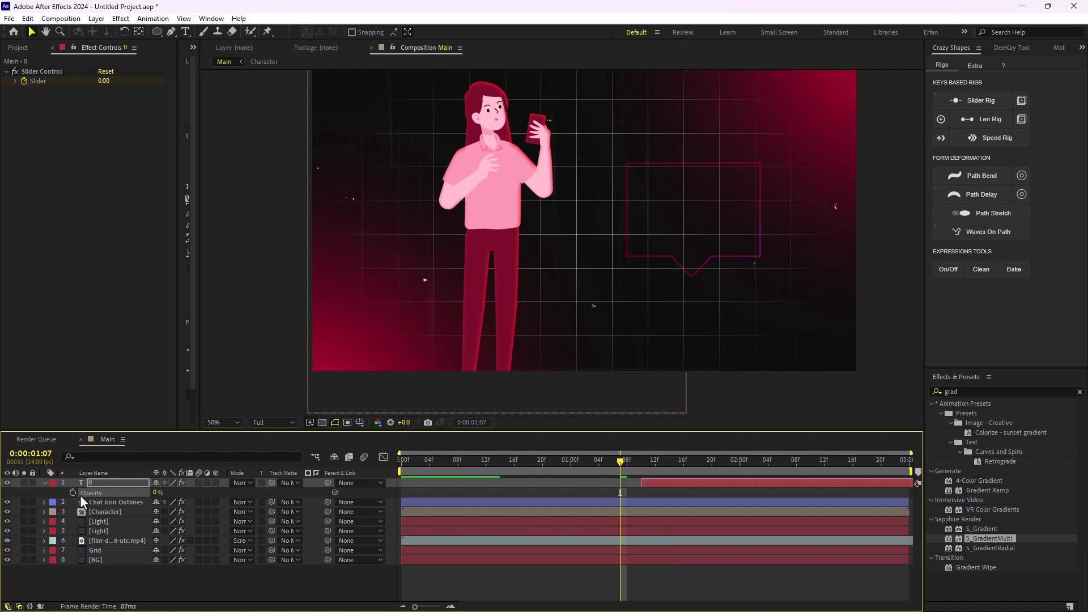
key(alt+shift+t)
drag(616, 464, 678, 466)
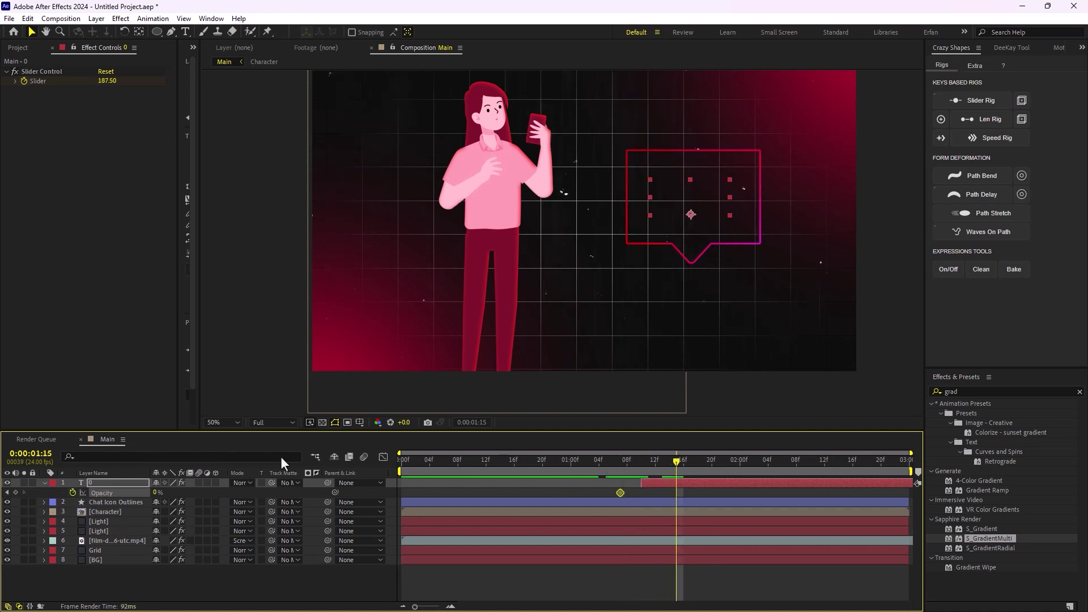
click(154, 492)
text(100)
key(Return)
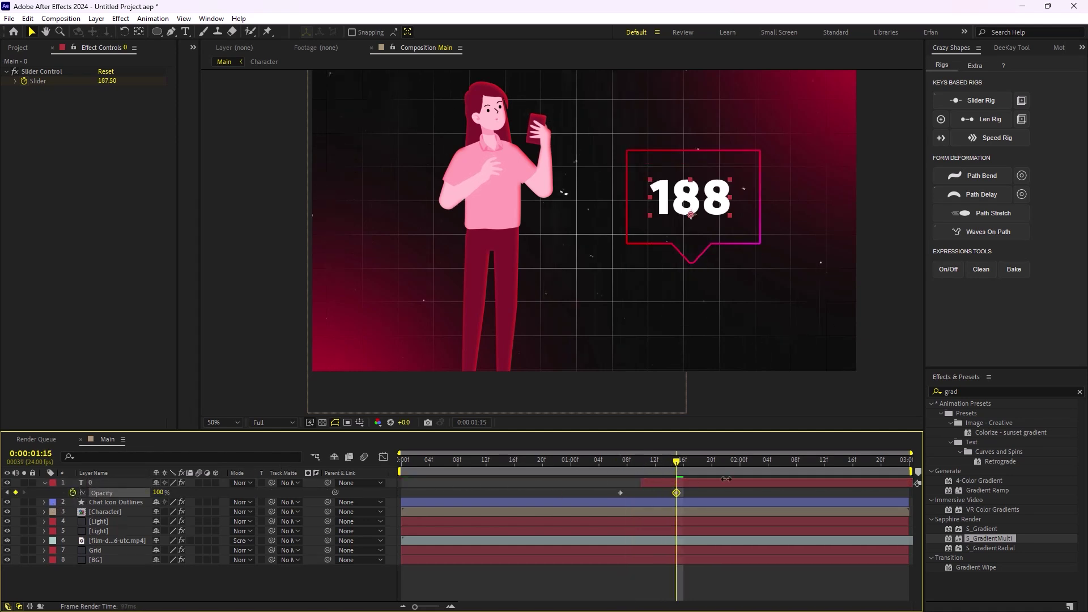
Preview the number's fade-in and move the 0 layer's first Slider keyframe to about 0:00:01:00
drag(678, 466, 577, 474)
key(space)
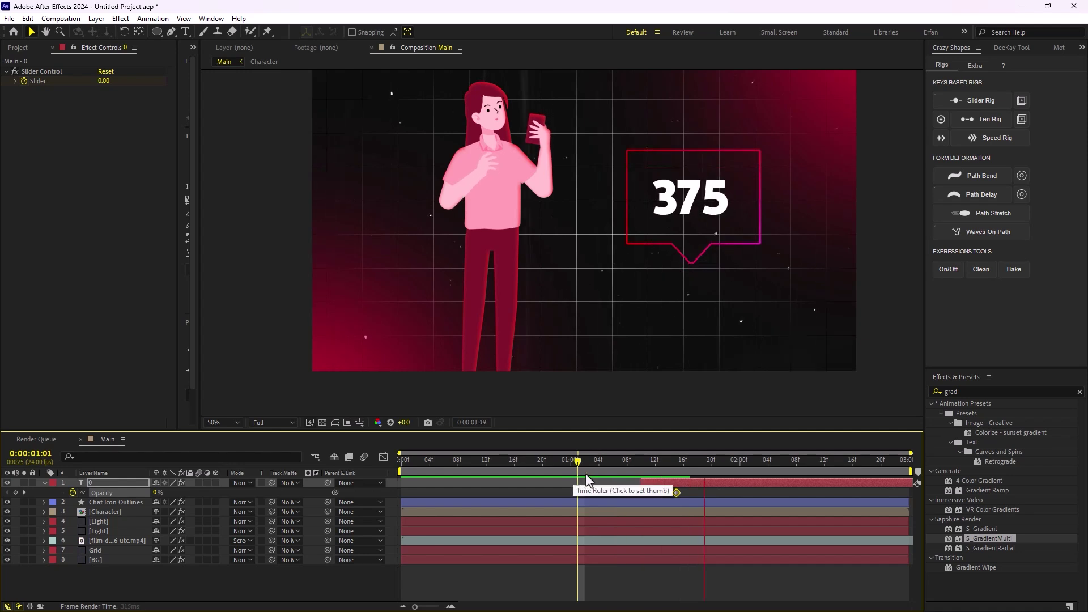
drag(723, 463, 662, 475)
key(u)
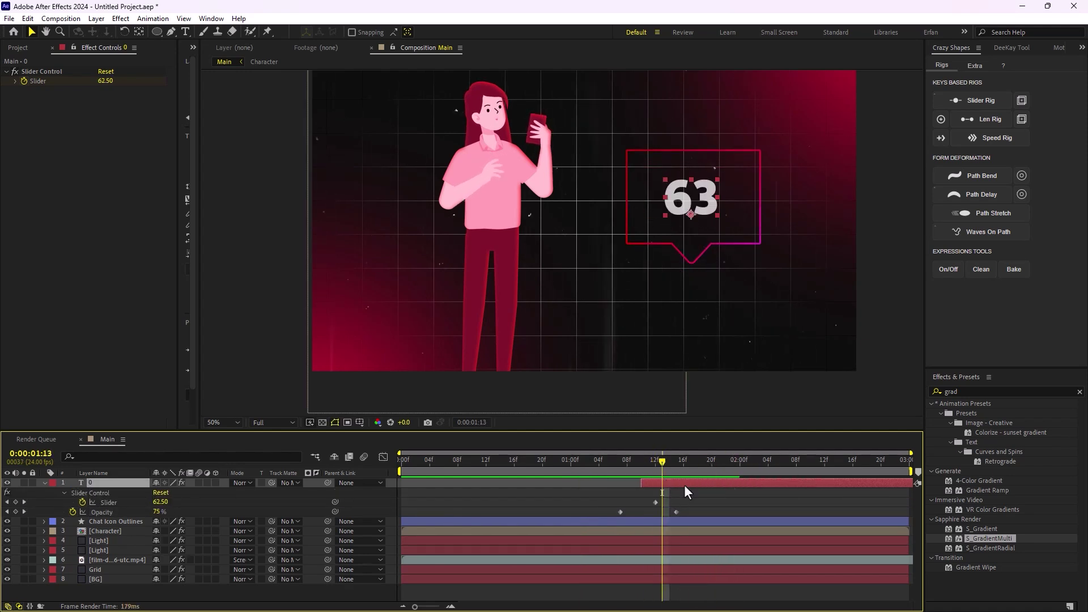
drag(656, 502, 584, 502)
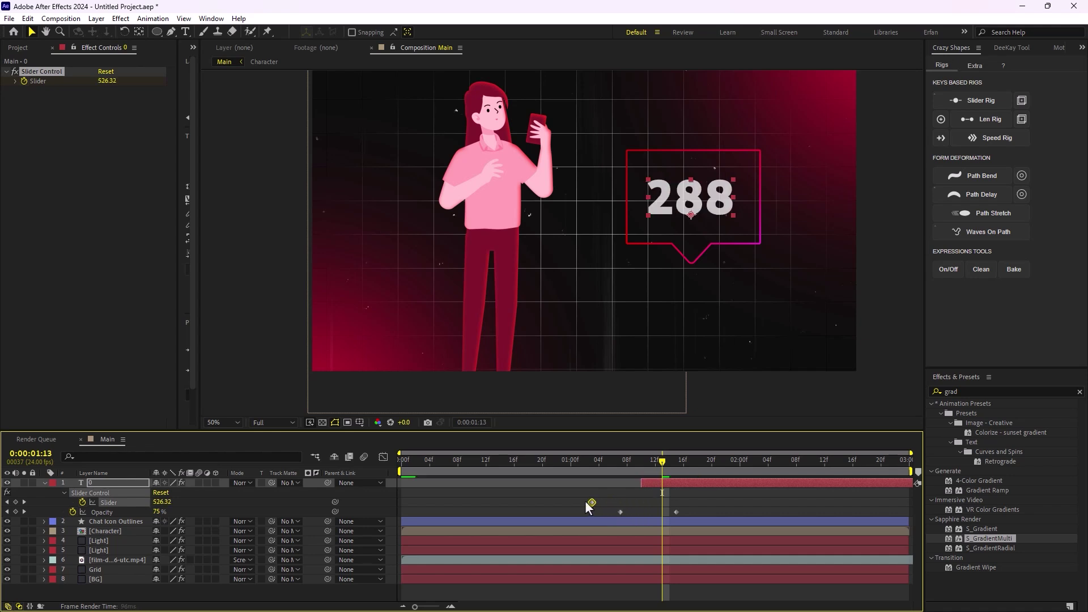
Play through the counter animation and collapse the properties of all layers
drag(645, 461, 565, 481)
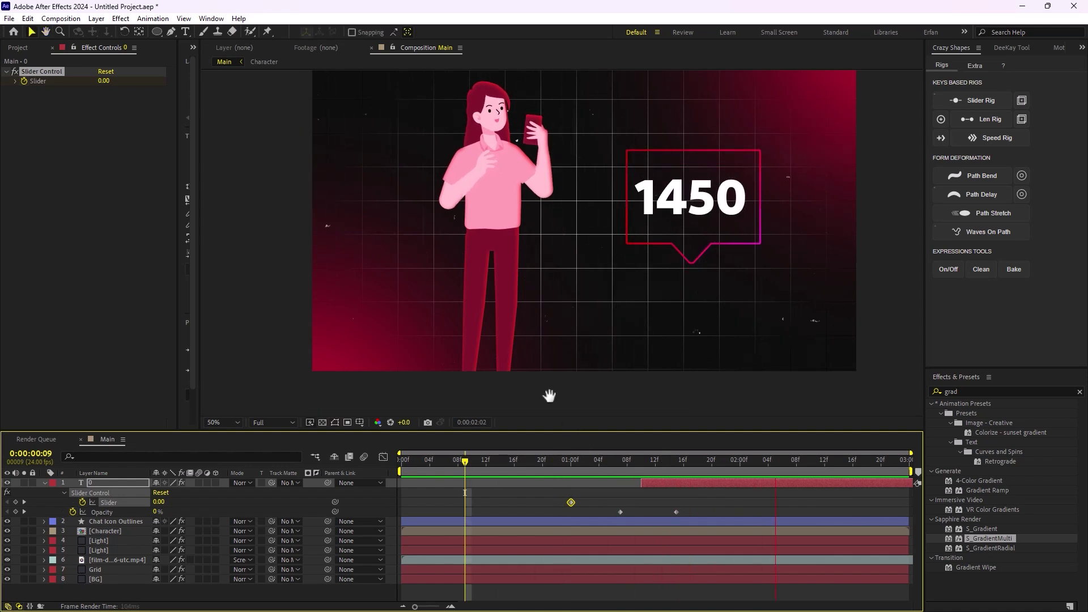
key(space)
key(comma)
key(comma)
key(comma)
key(comma)
key(period)
key(period)
key(ctrl+a)
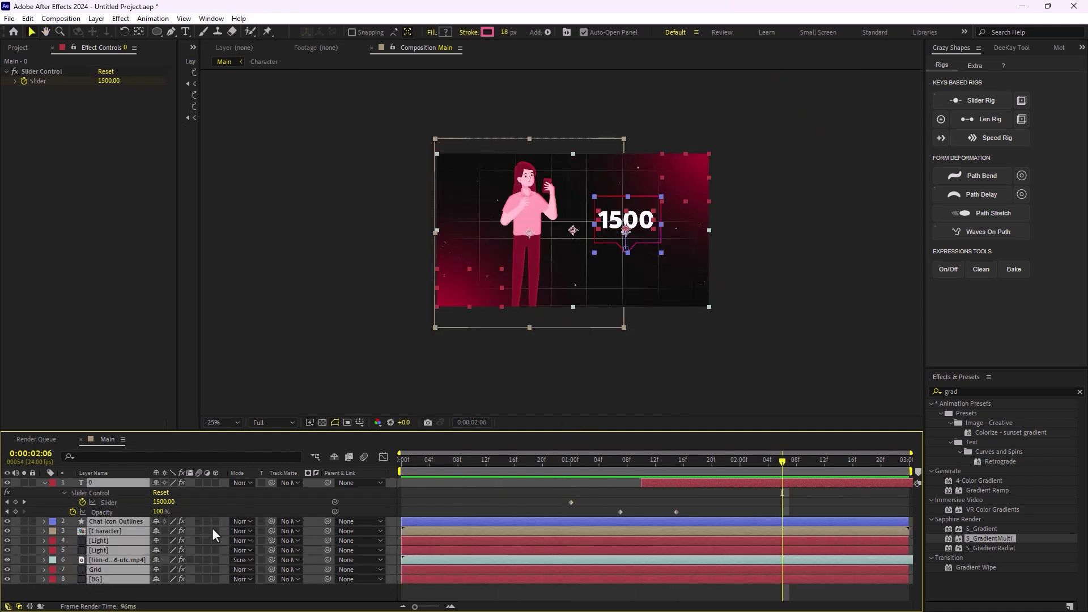
key(u)
click(182, 562)
key(period)
key(comma)
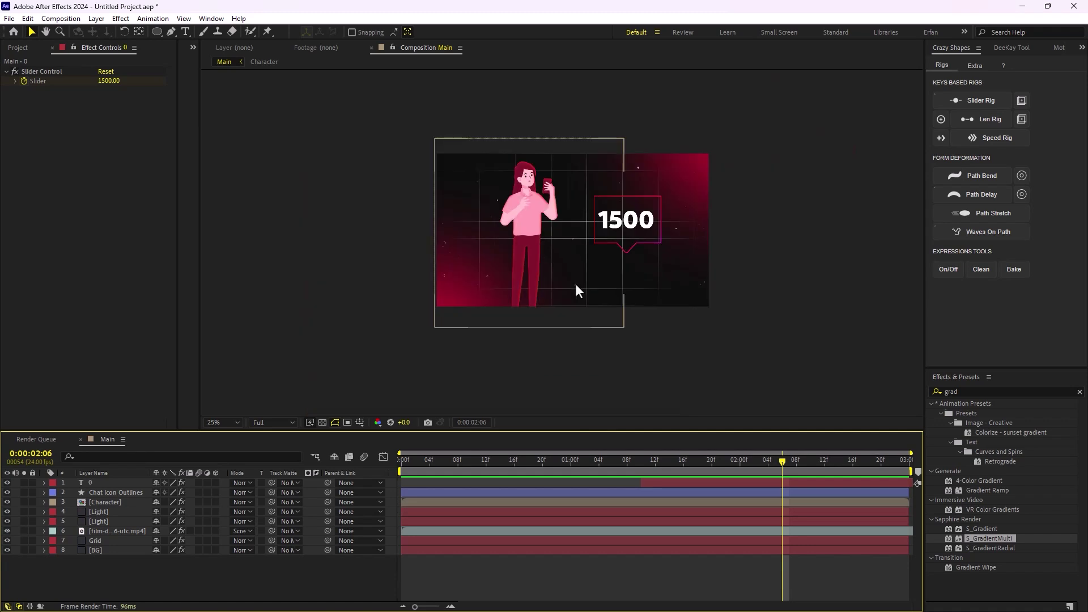
Add an adjustment layer above all layers and name it Deep Glow
right_click(141, 577)
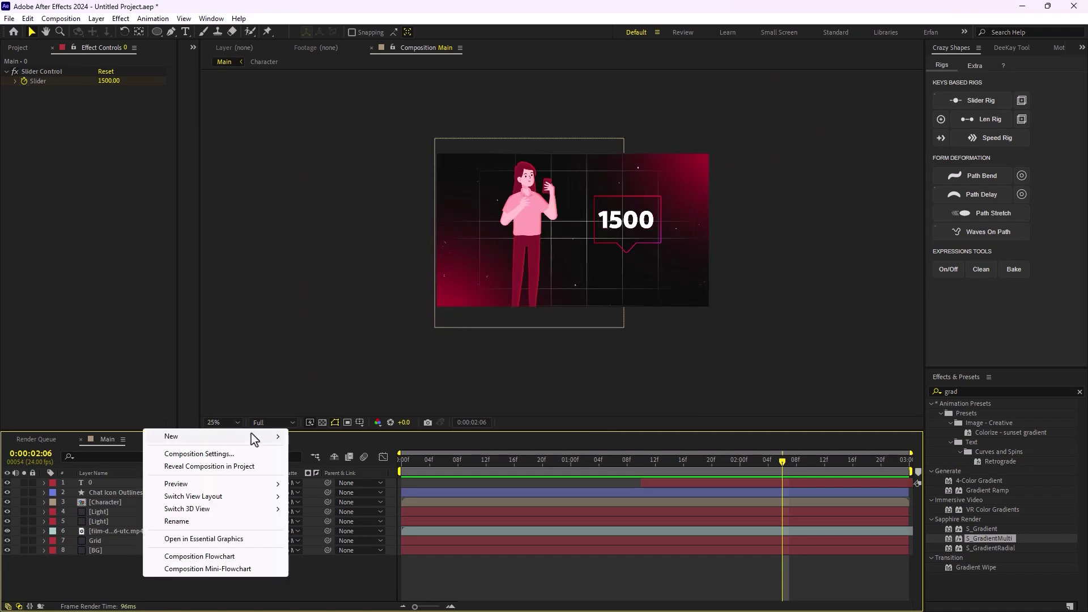
mouse_move(251, 436)
click(333, 529)
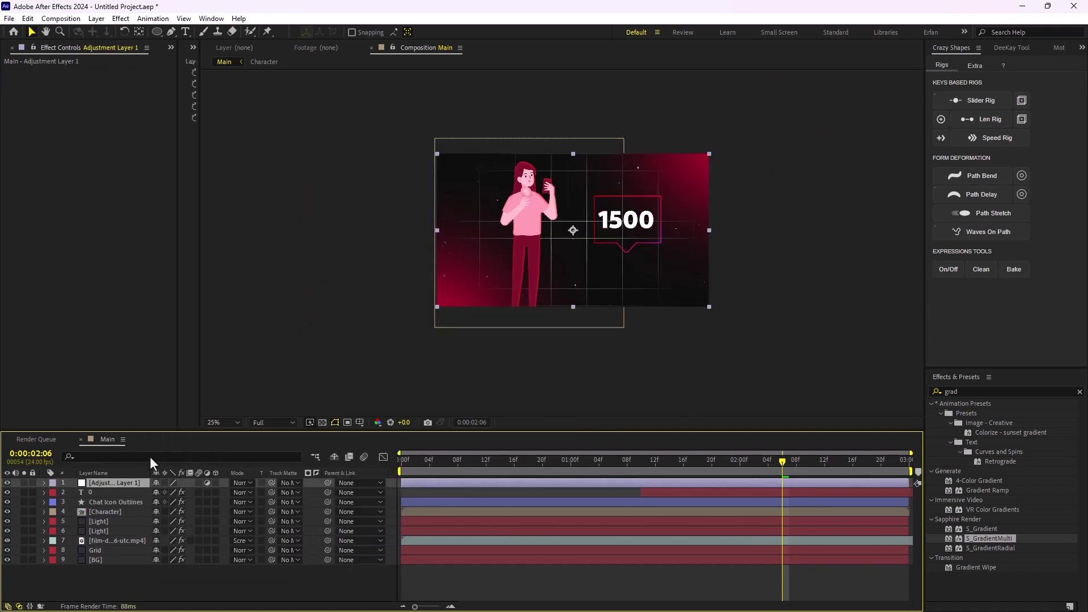
click(126, 479)
text(Deep Glow)
key(Return)
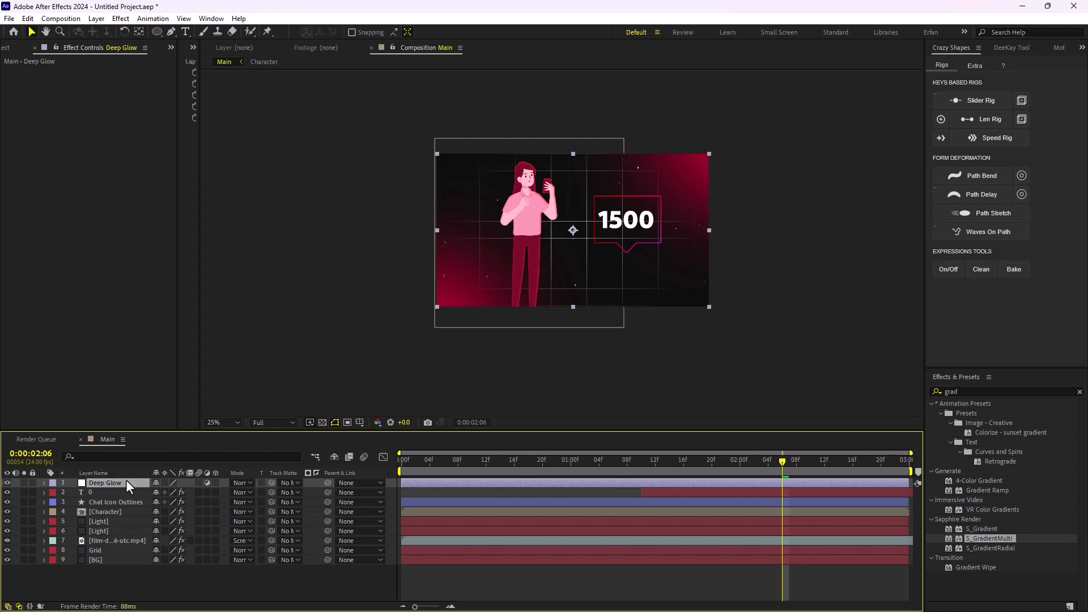
Apply the Deep Glow effect to the adjustment layer with Radius 150 and Exposure 0.3
key(ctrl+space)
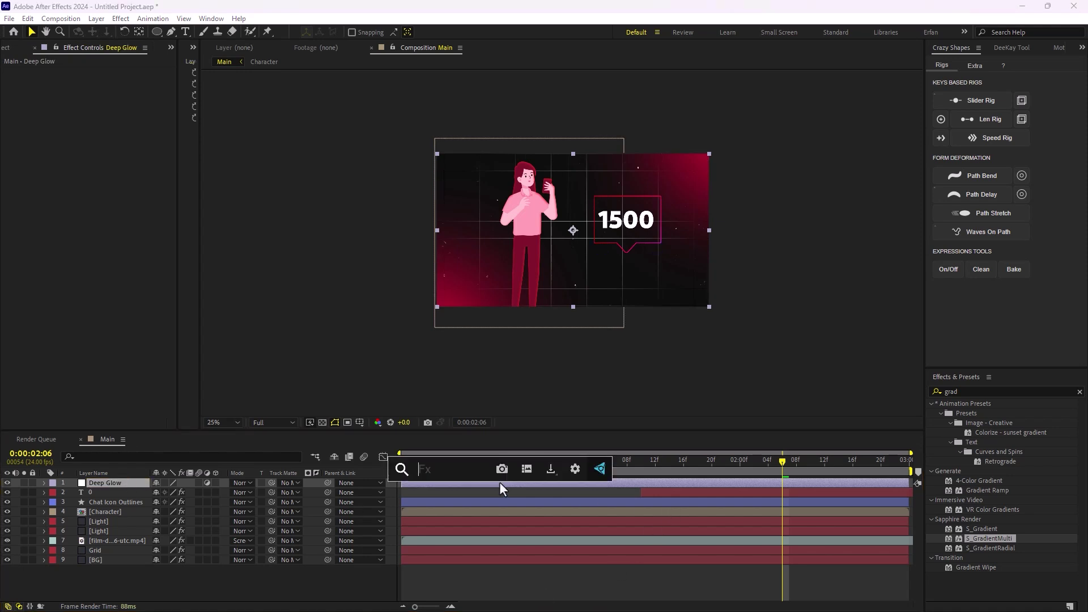
text(Deep)
key(Return)
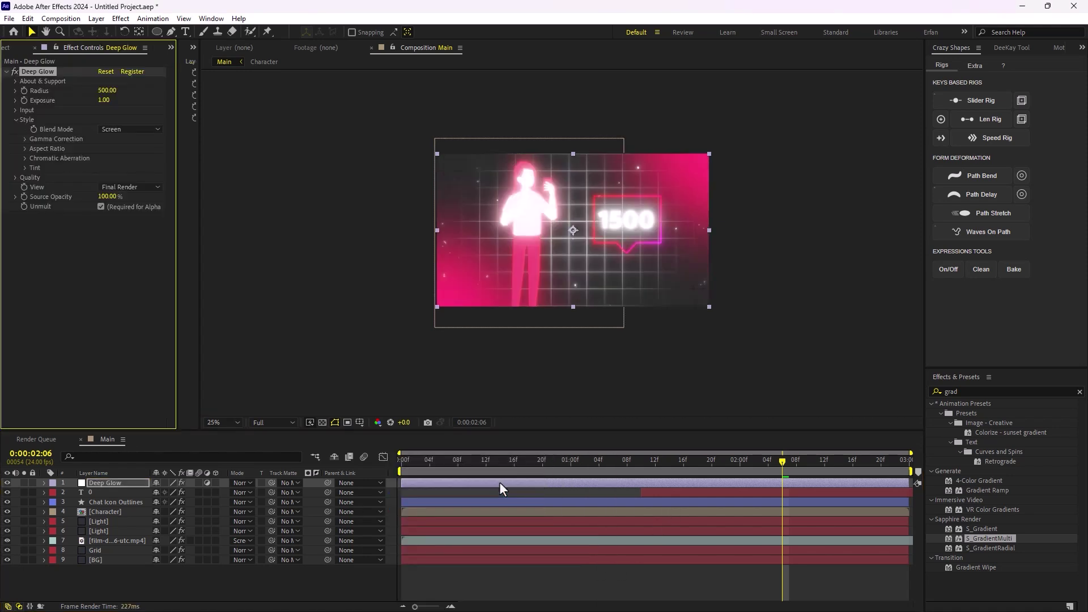
key(period)
key(comma)
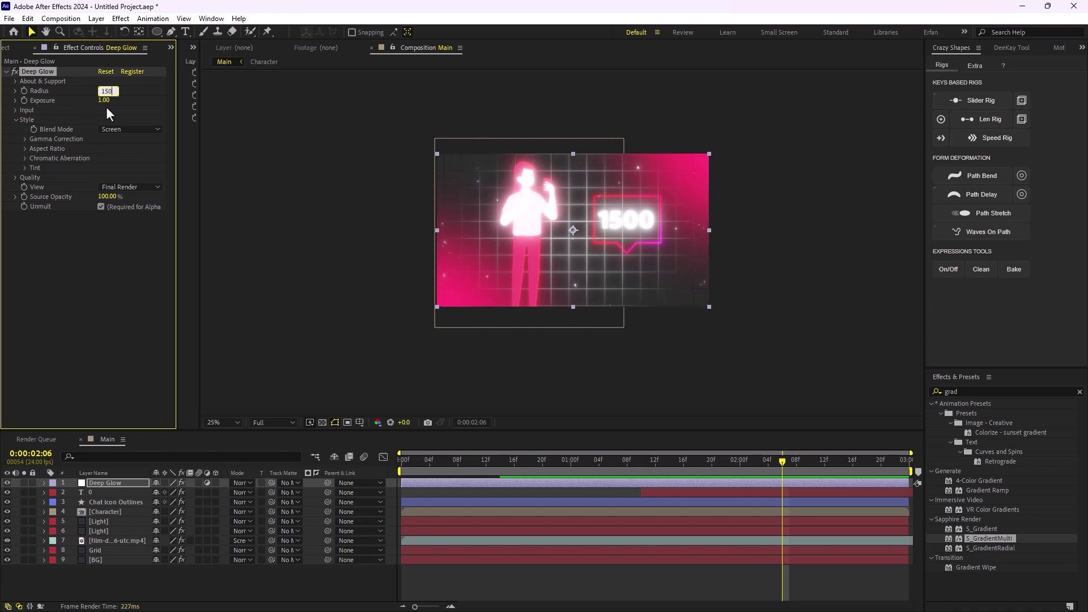
key(Return)
click(107, 100)
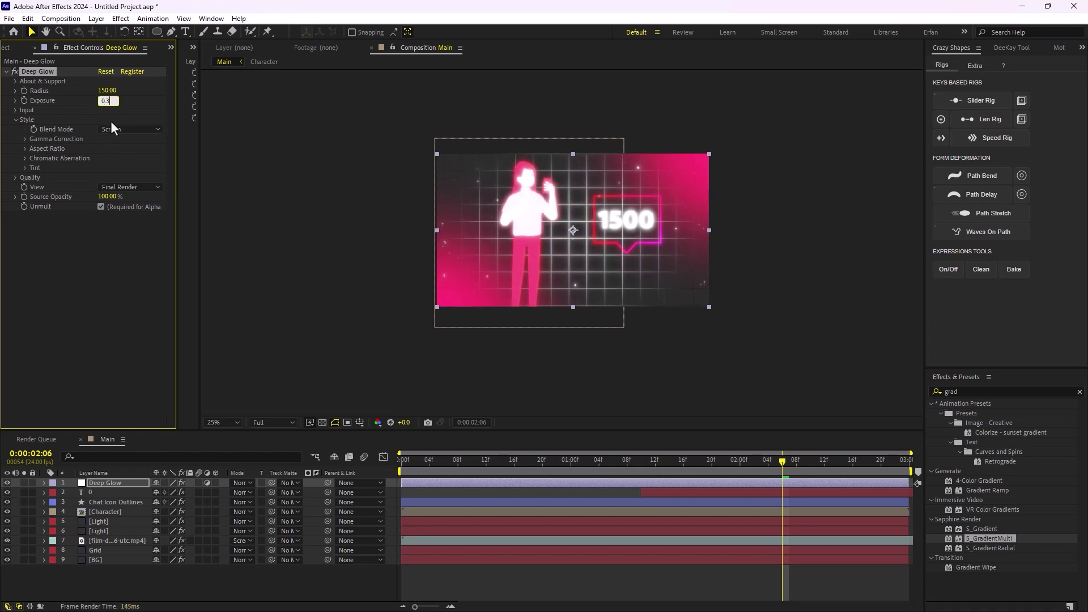
key(Return)
click(301, 576)
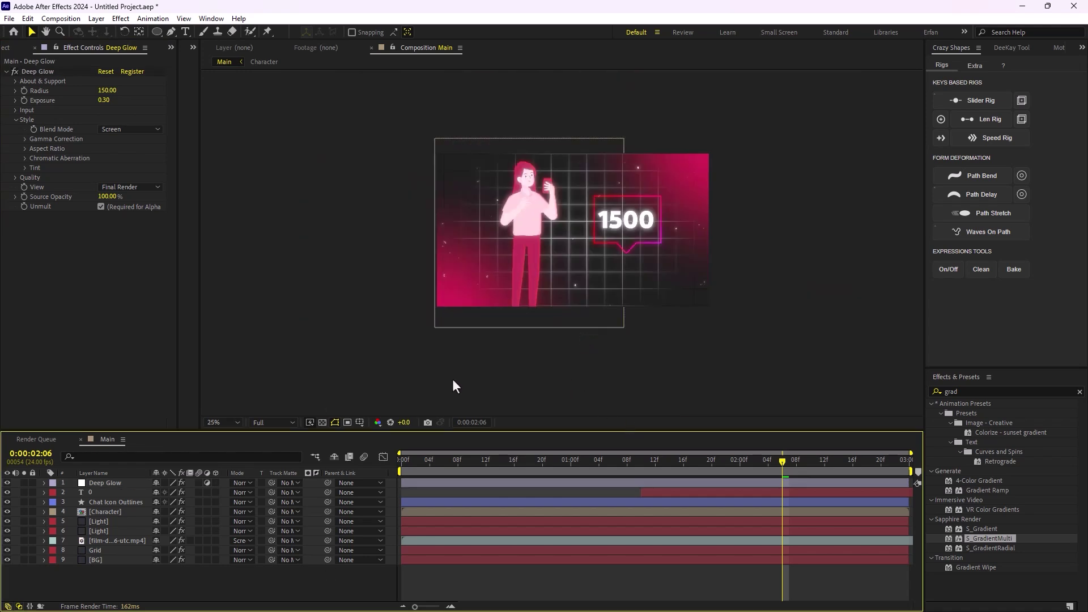
Add a One-Node Camera with the 50mm preset to the composition
right_click(138, 579)
mouse_move(238, 439)
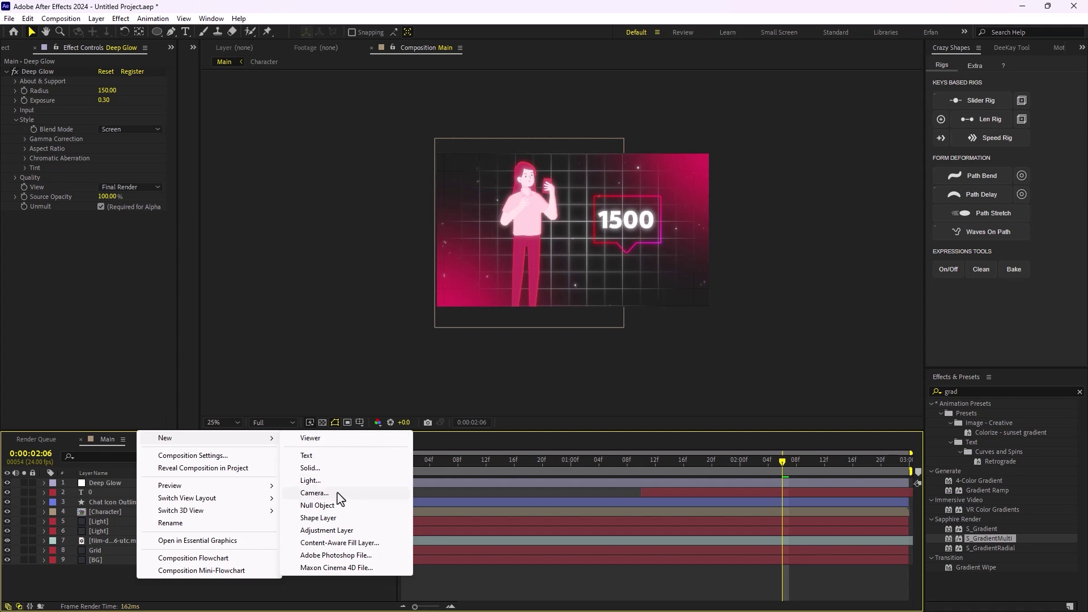
click(314, 493)
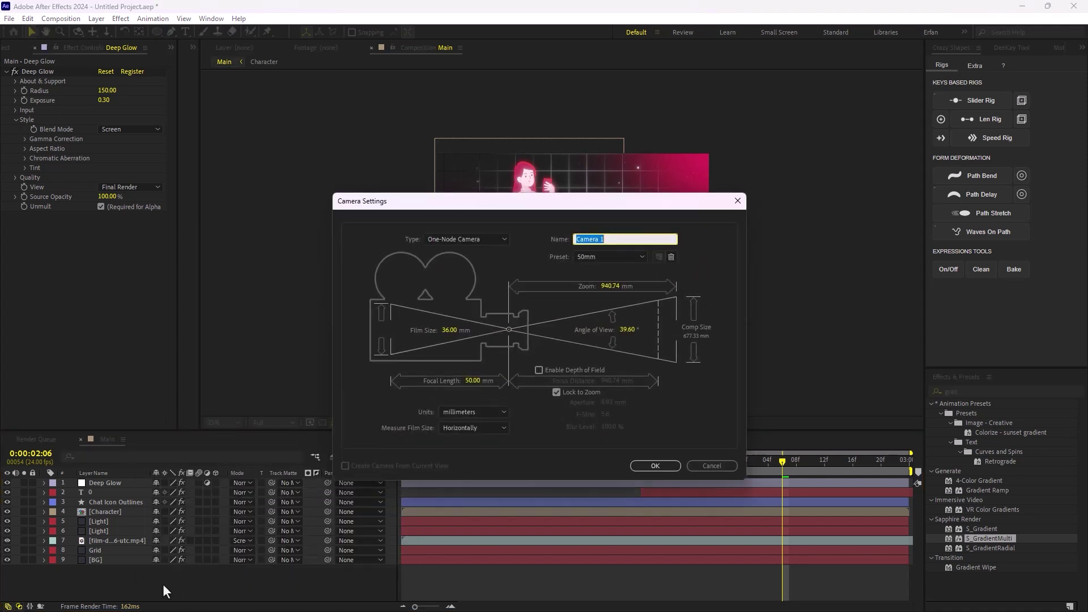
click(502, 240)
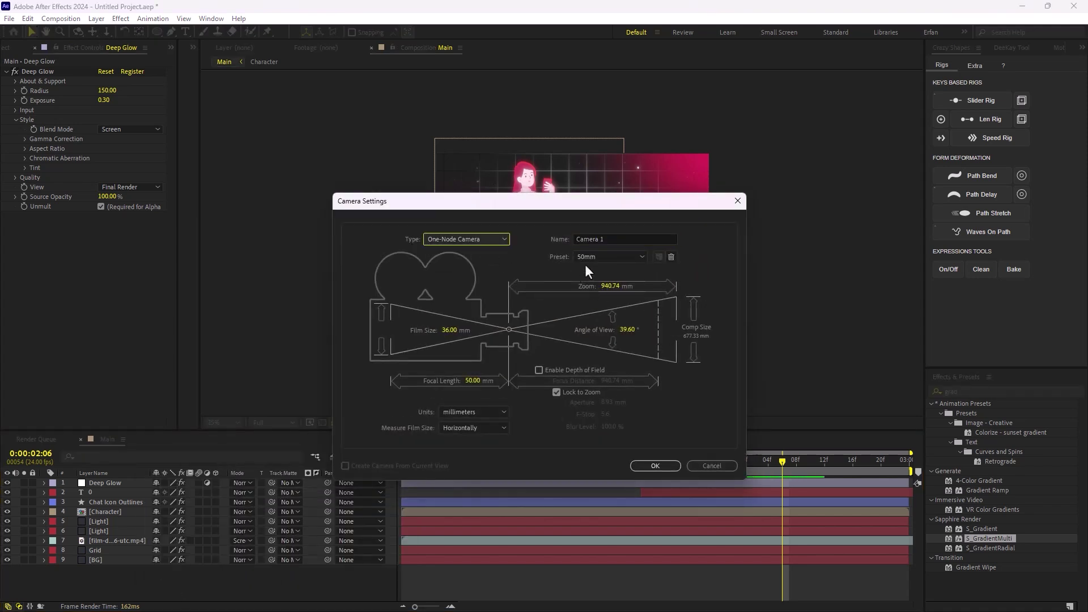
click(656, 465)
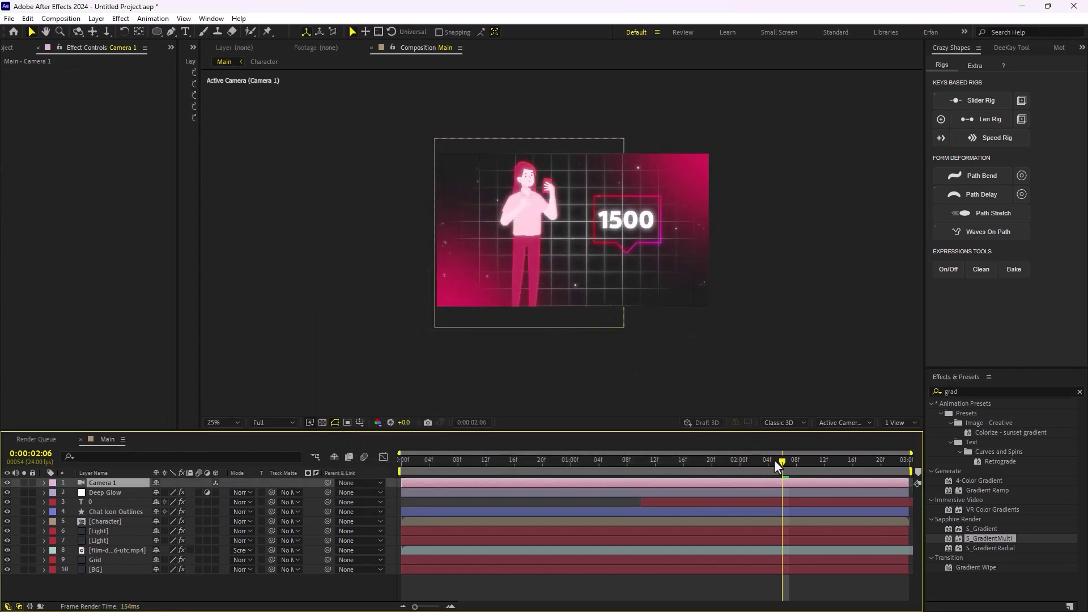
Make the 0, Chat Icon Outlines and Character layers 3D
key(Home)
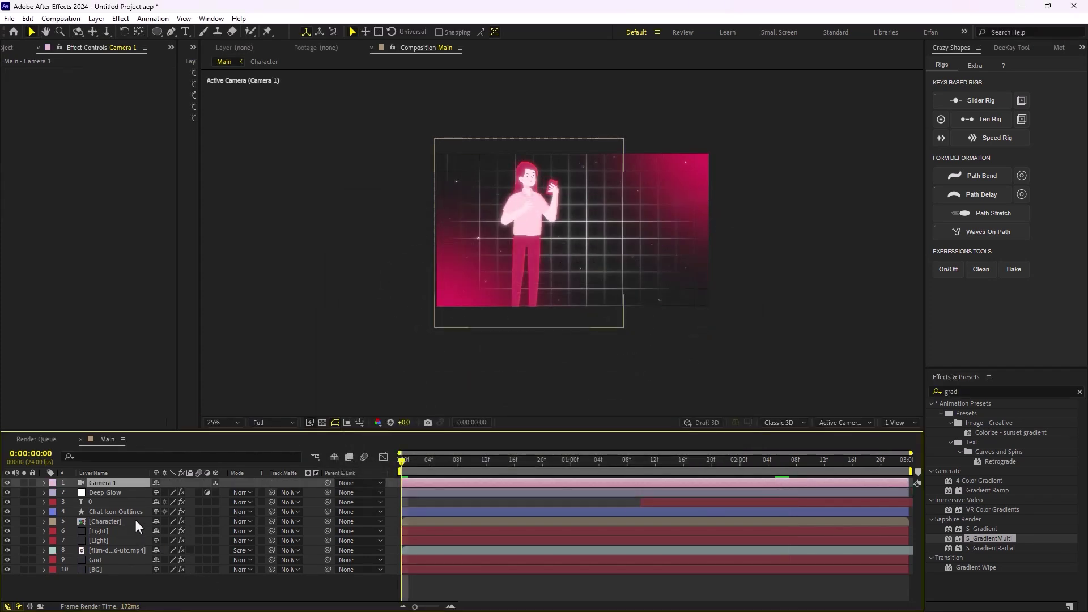
click(137, 512)
ctrl+click(128, 521)
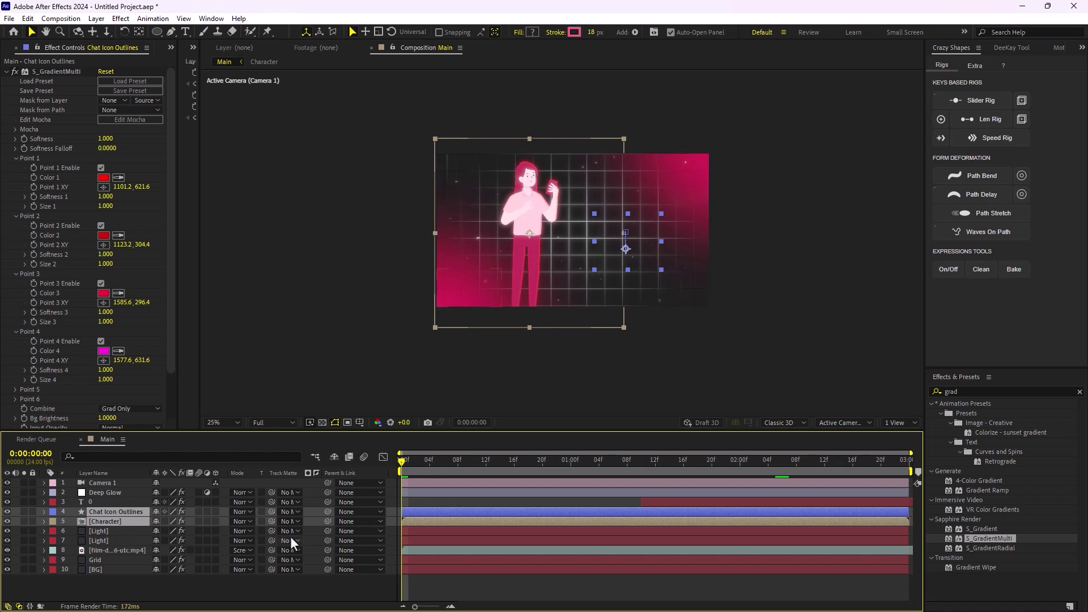
ctrl+click(117, 502)
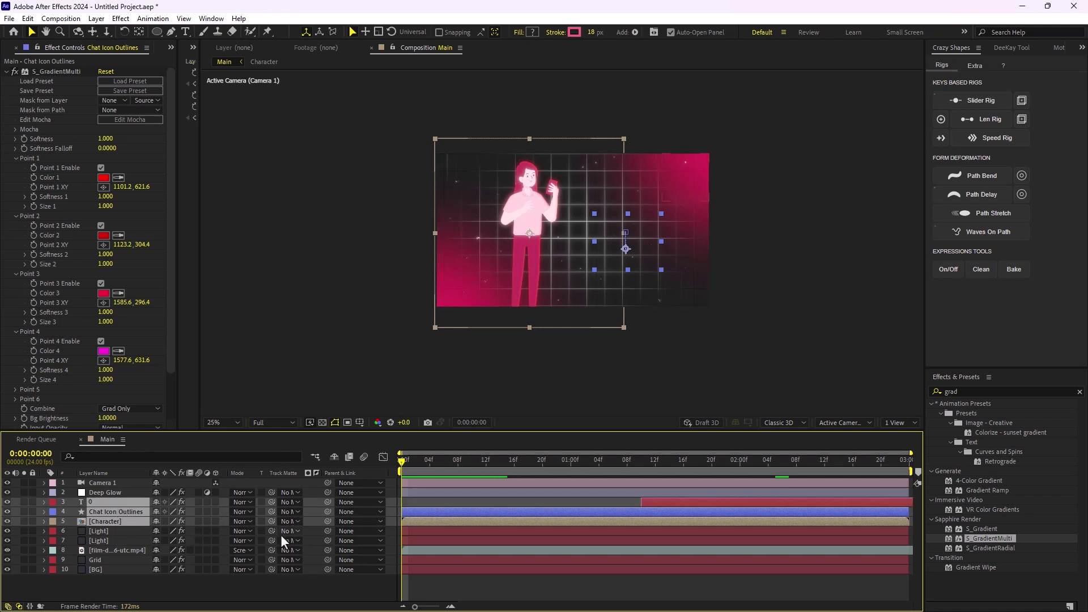
click(216, 503)
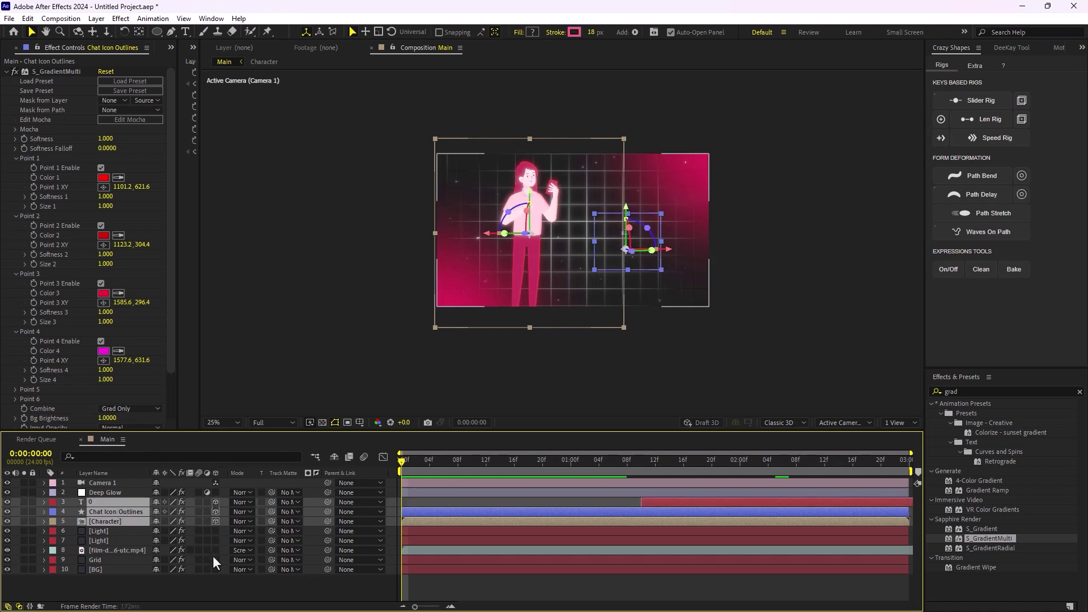
Add Position keyframes to Camera 1 at the first frame and at 0:00:01:12
click(120, 484)
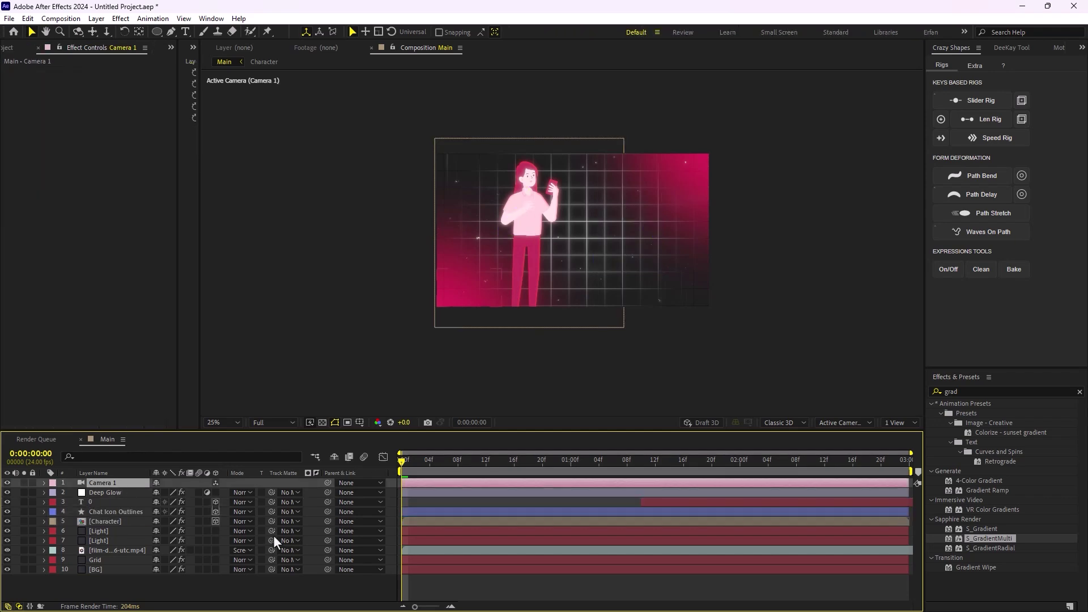
click(44, 483)
click(54, 493)
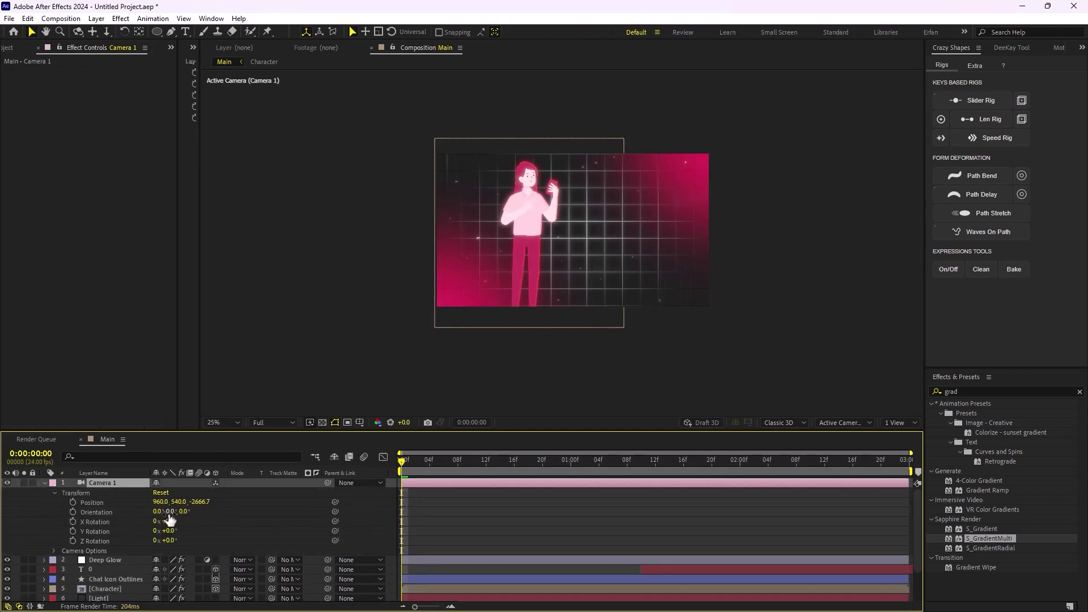
click(73, 502)
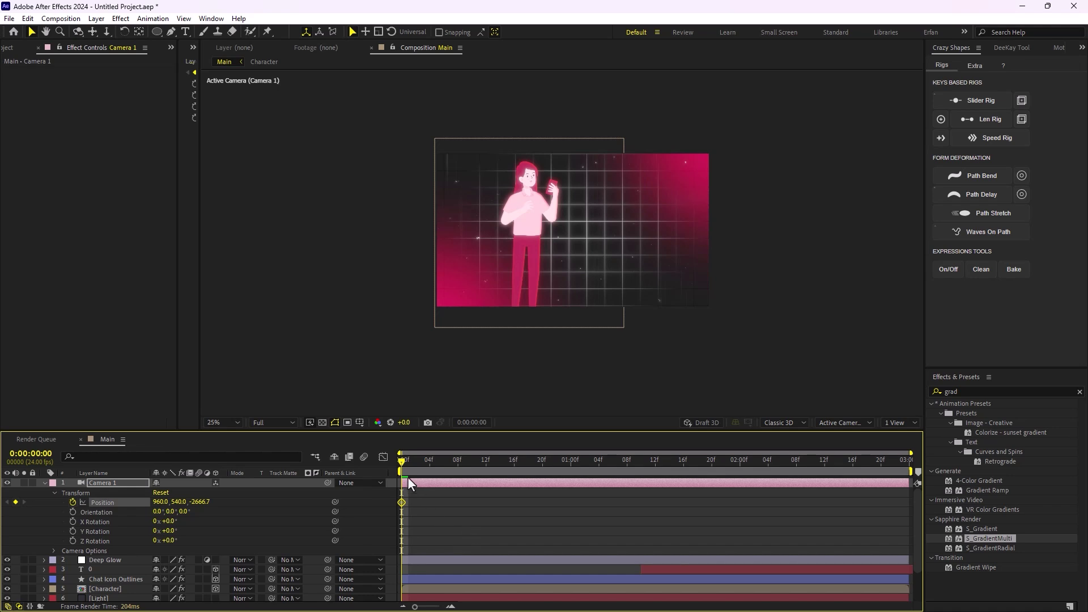
drag(408, 479, 656, 492)
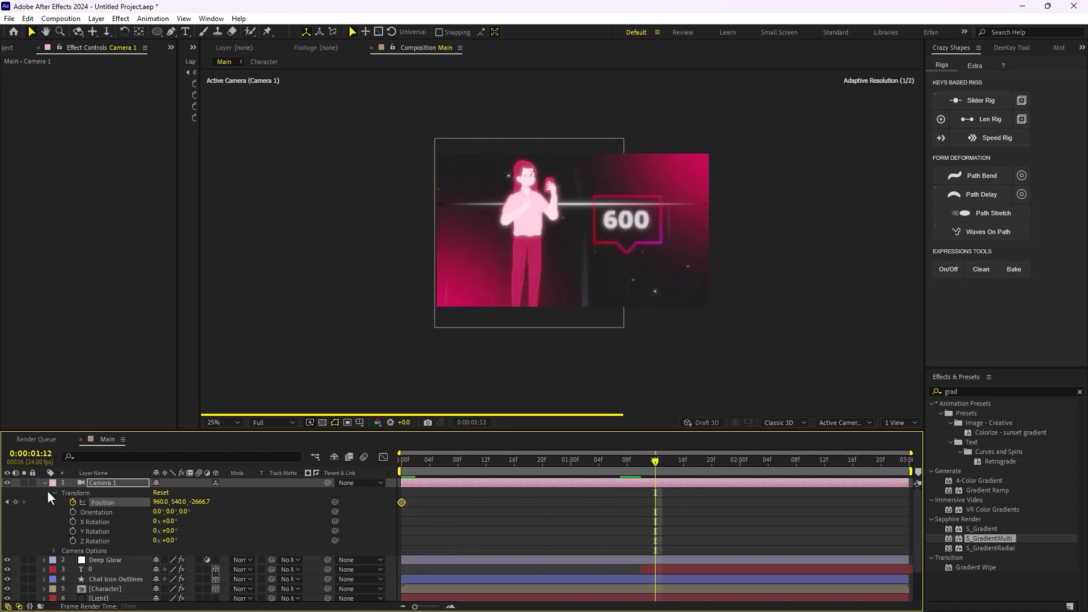
Set Camera 1's Position at the first frame to about 960, 354, -1620.7 for a closer framing of the character
key(Home)
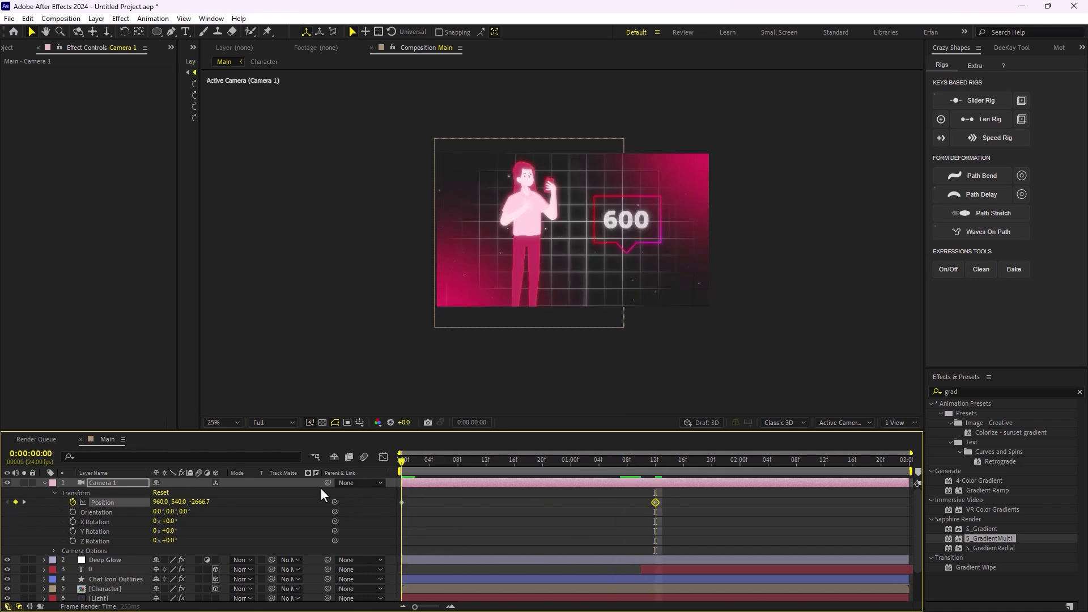
drag(199, 502, 620, 487)
drag(178, 502, 72, 519)
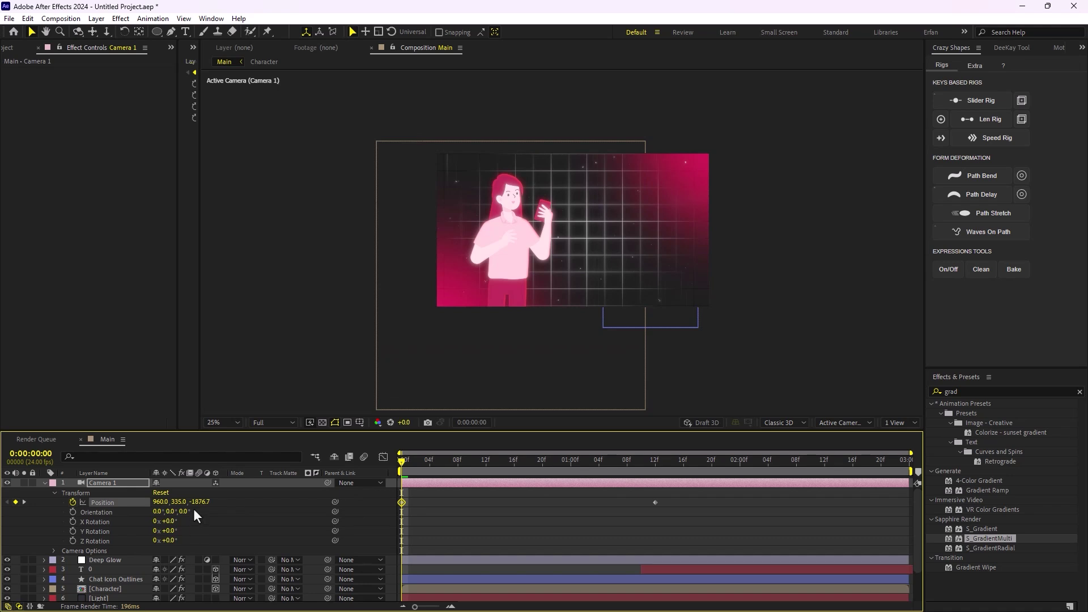
drag(194, 509, 252, 516)
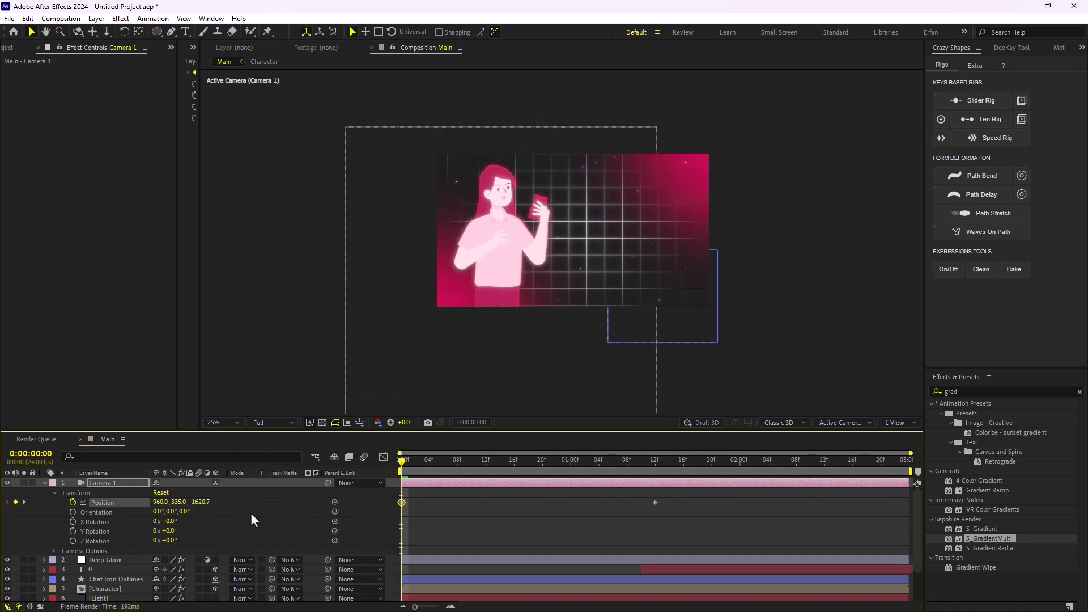
drag(185, 509, 194, 501)
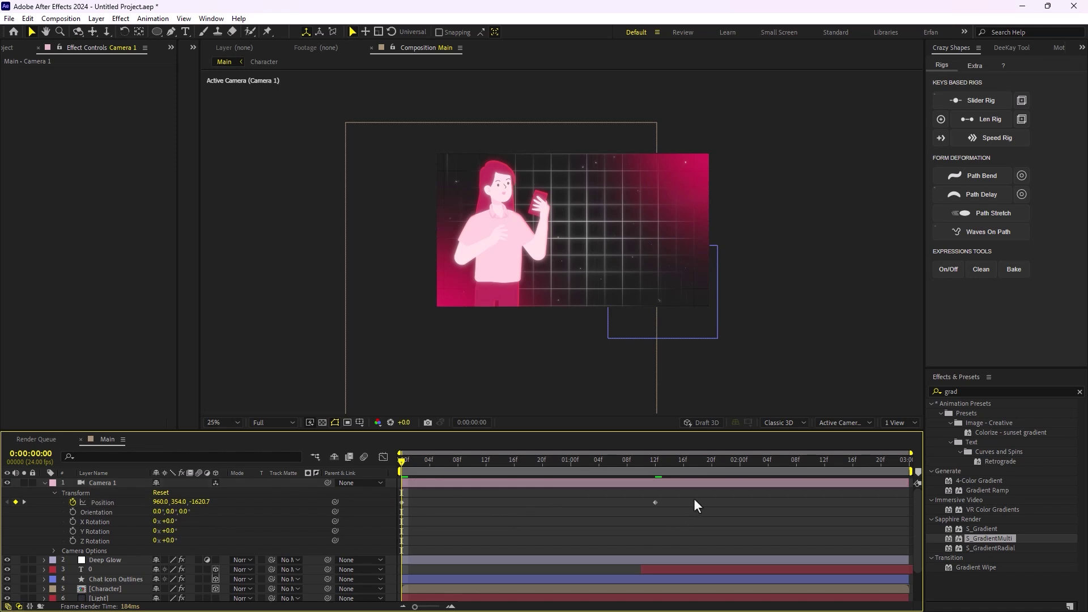
Apply Easy Ease to both camera Position keyframes and preview the camera move
drag(695, 498, 361, 528)
key(F9)
click(466, 524)
key(space)
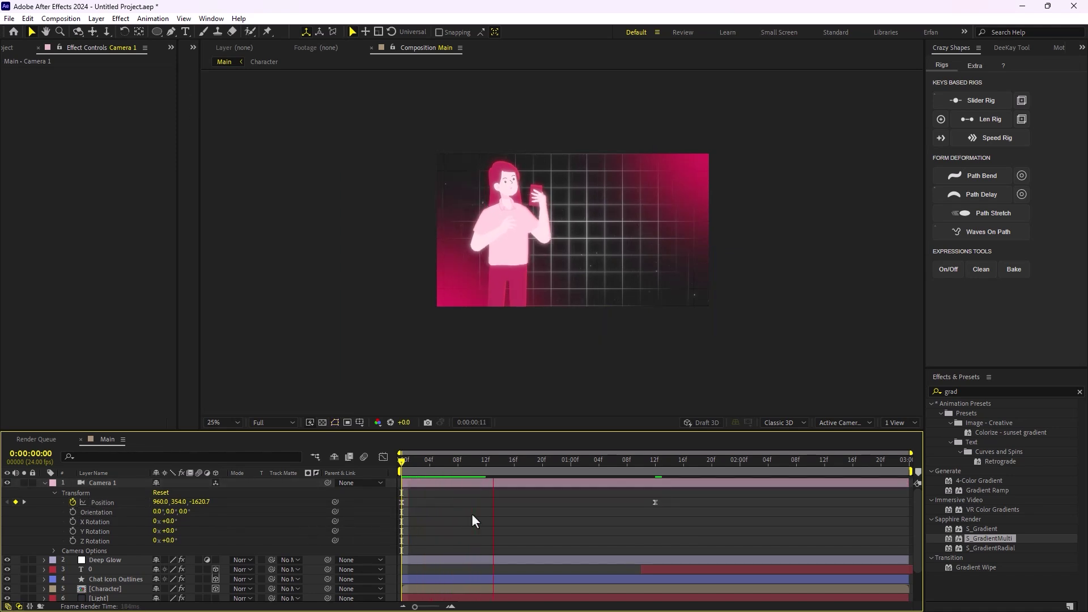